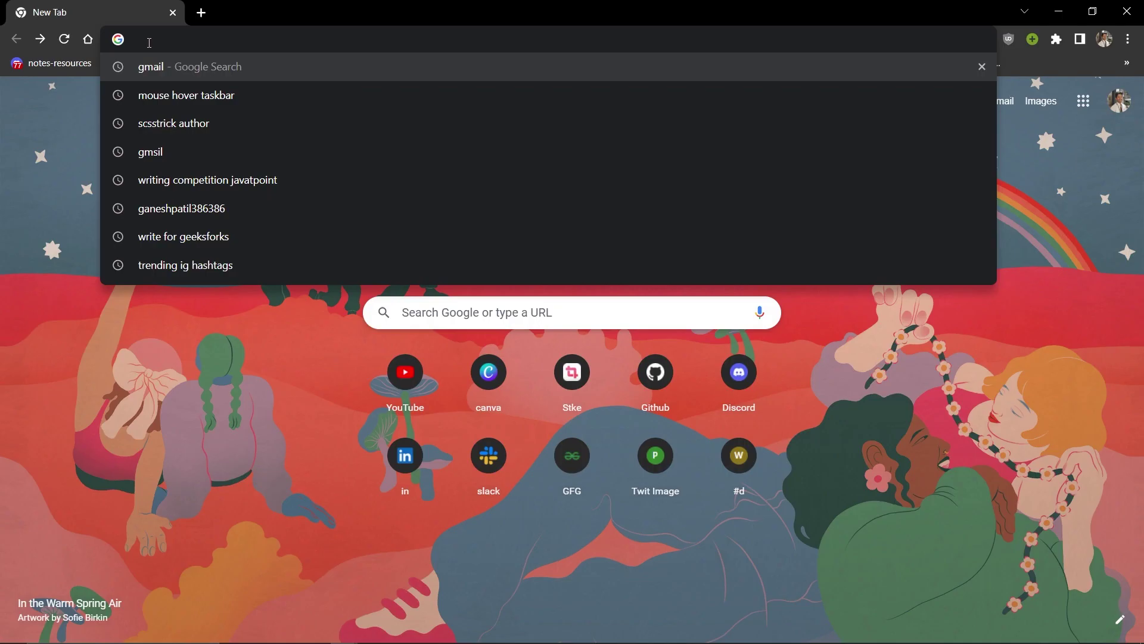
Load hashnode.com from the address bar using the 'ha' autocomplete suggestion.
{"action": "type", "text": "ha"}
{"action": "key", "text": "Return"}
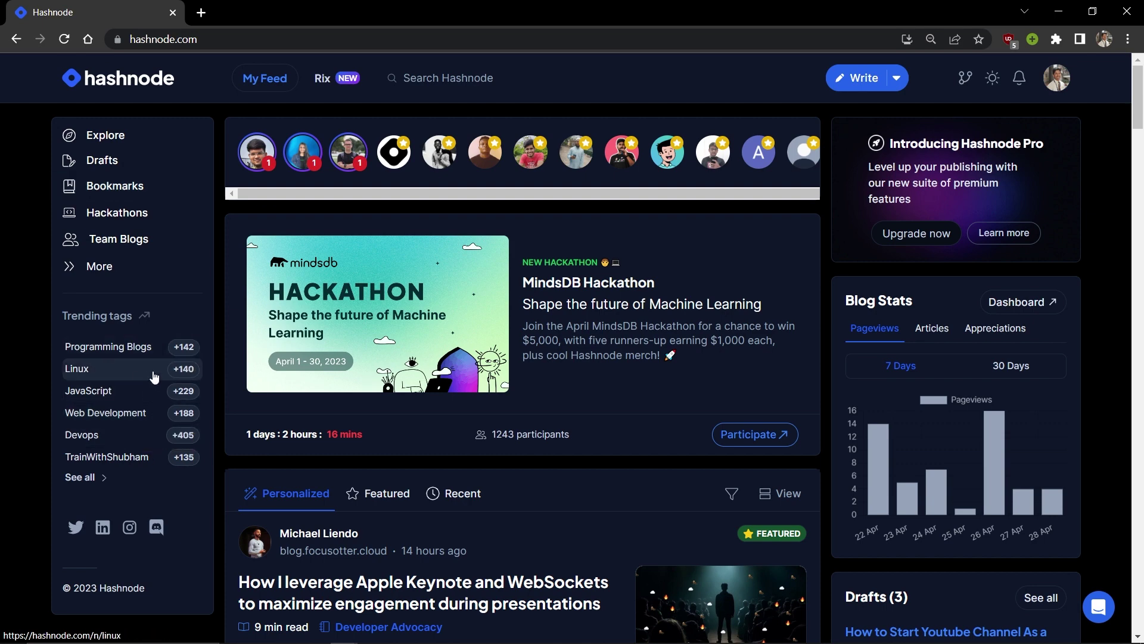
Scroll through the Hashnode home feed's articles and return to the top.
{"action": "scroll", "coordinate": [95, 441], "scroll_direction": "down", "scroll_amount": 3}
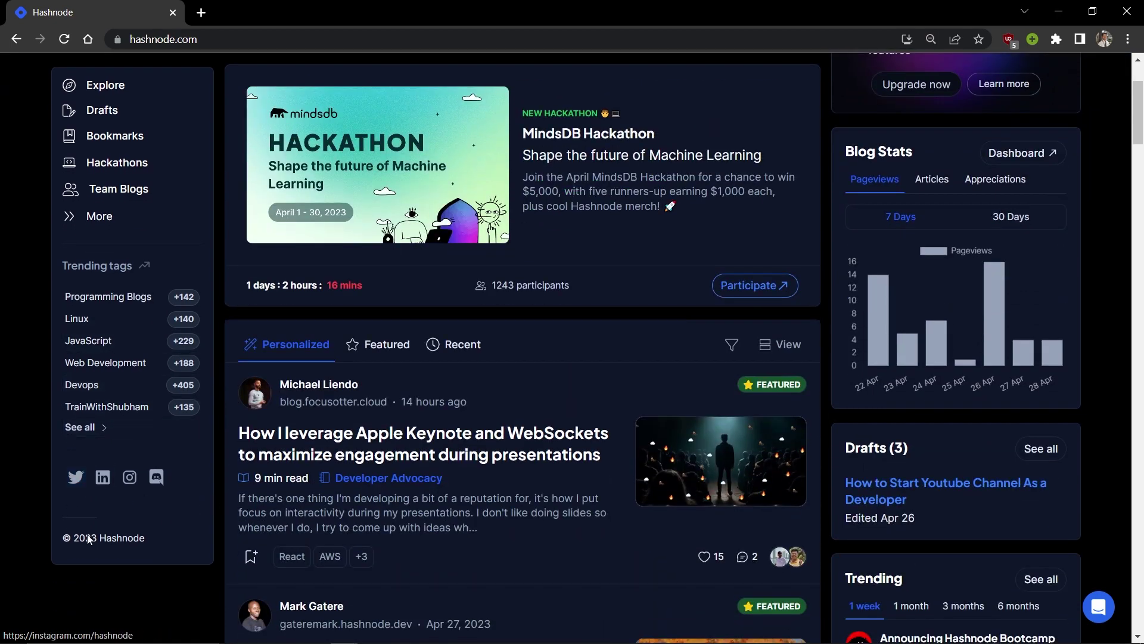
{"action": "scroll", "coordinate": [349, 449], "scroll_direction": "up", "scroll_amount": 3}
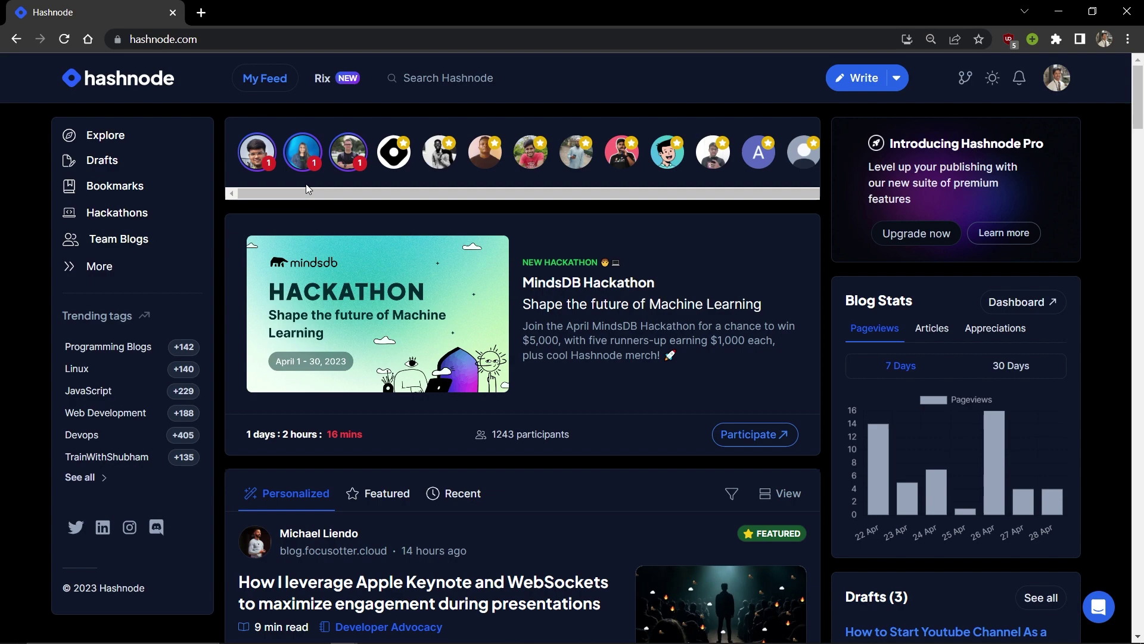
{"action": "scroll", "coordinate": [306, 186], "scroll_direction": "down", "scroll_amount": 3}
{"action": "scroll", "coordinate": [306, 191], "scroll_direction": "down", "scroll_amount": 3}
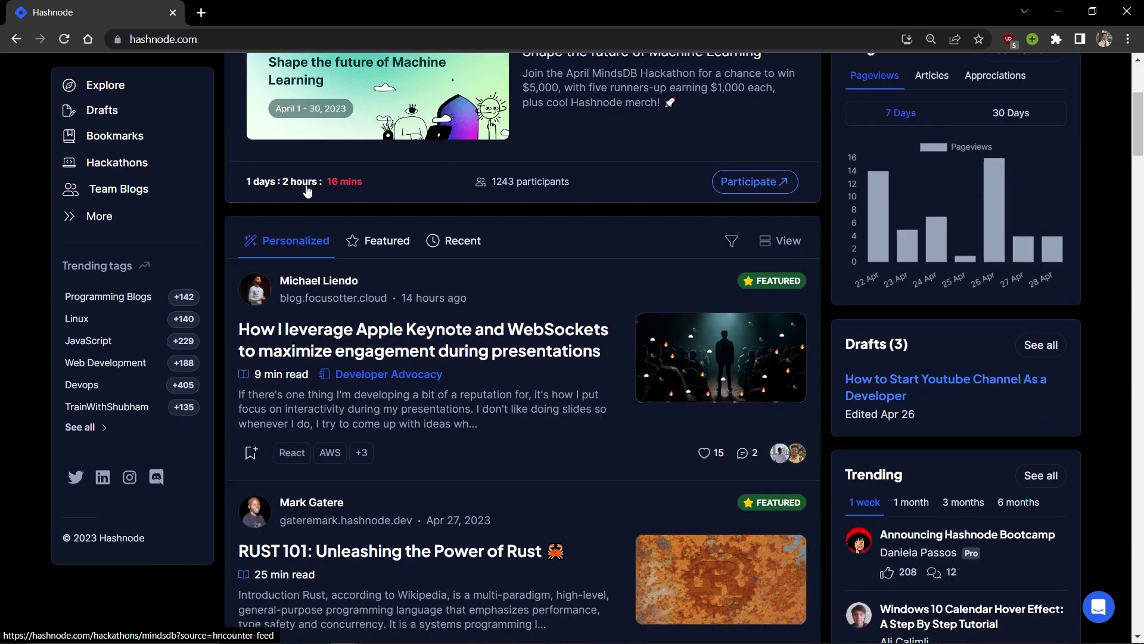
{"action": "scroll", "coordinate": [305, 190], "scroll_direction": "down", "scroll_amount": 6}
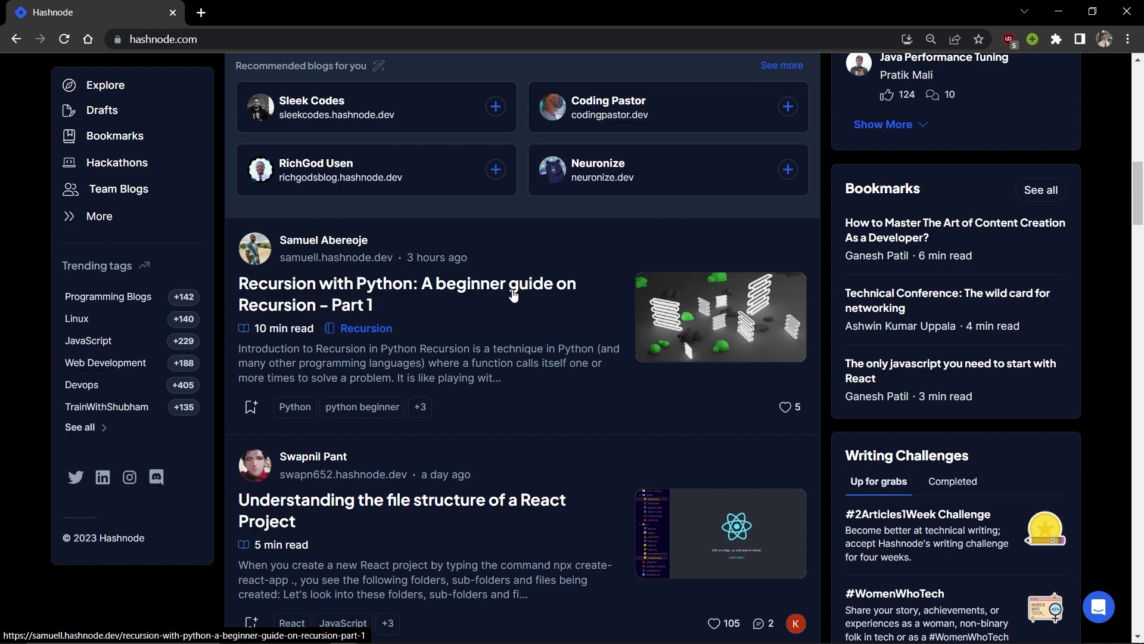
{"action": "scroll", "coordinate": [900, 346], "scroll_direction": "up", "scroll_amount": 11}
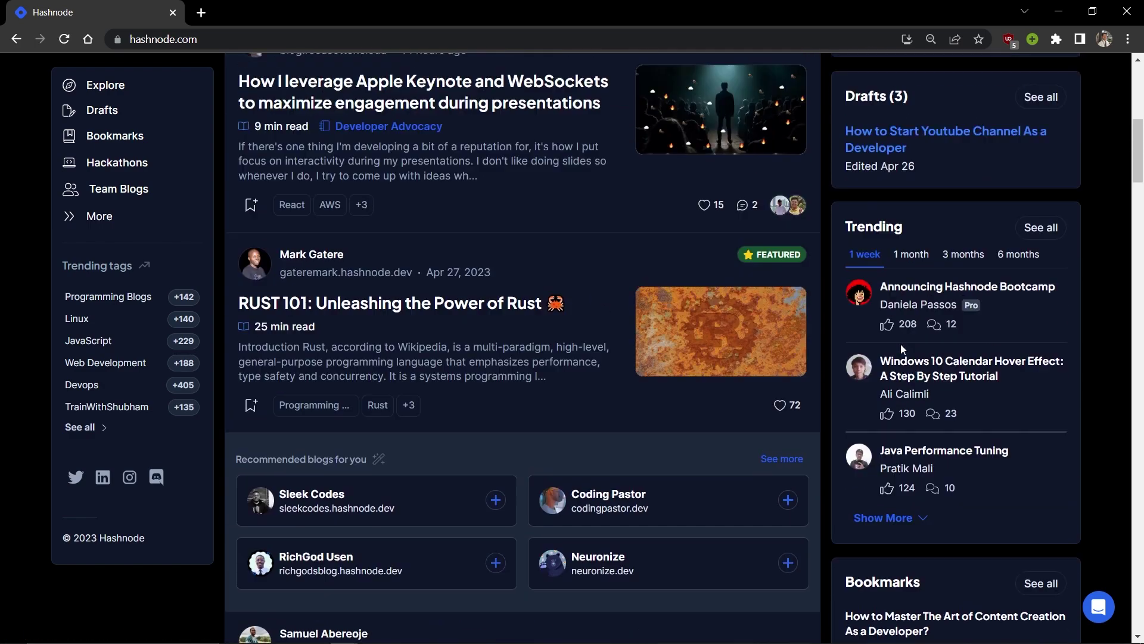
{"action": "scroll", "coordinate": [901, 350], "scroll_direction": "up", "scroll_amount": 4}
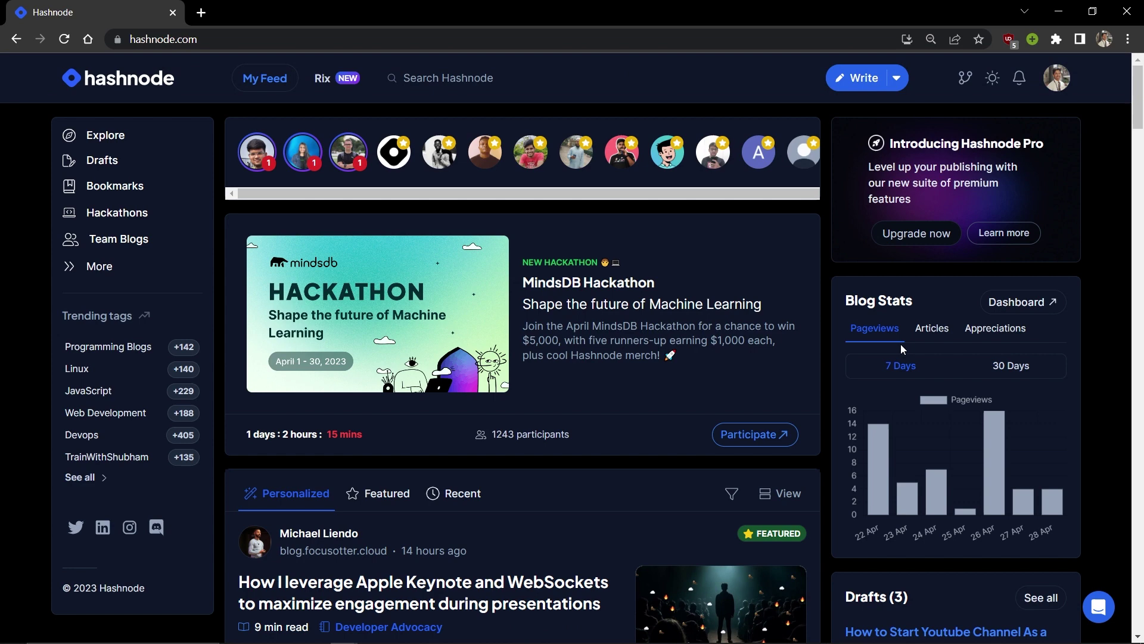
{"action": "scroll", "coordinate": [901, 348], "scroll_direction": "down", "scroll_amount": 3}
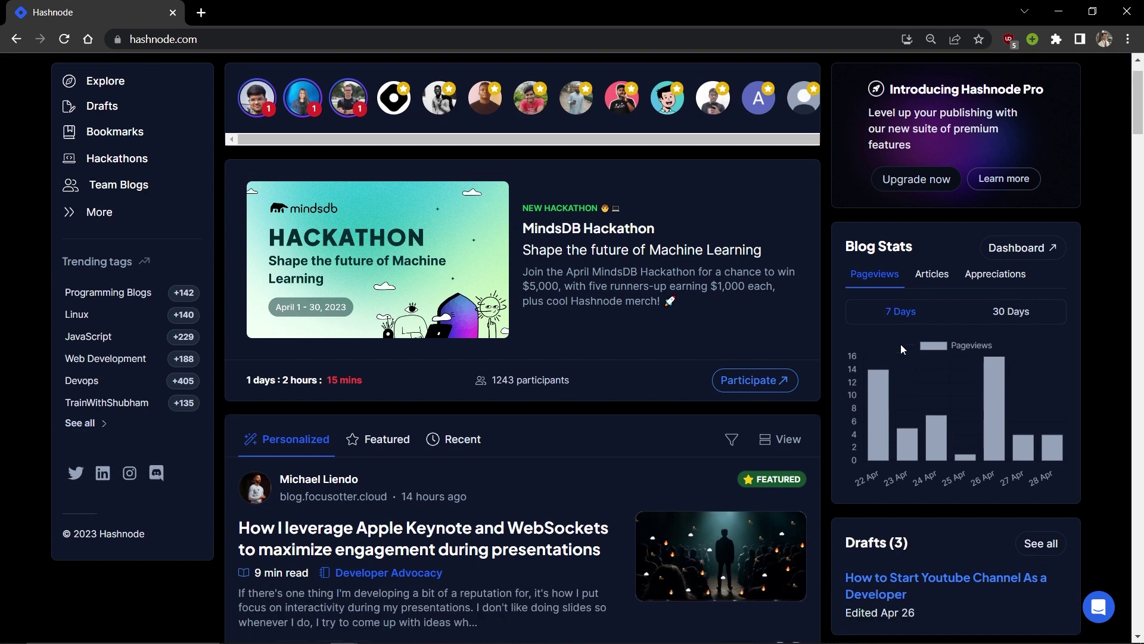
{"action": "scroll", "coordinate": [903, 350], "scroll_direction": "down", "scroll_amount": 3}
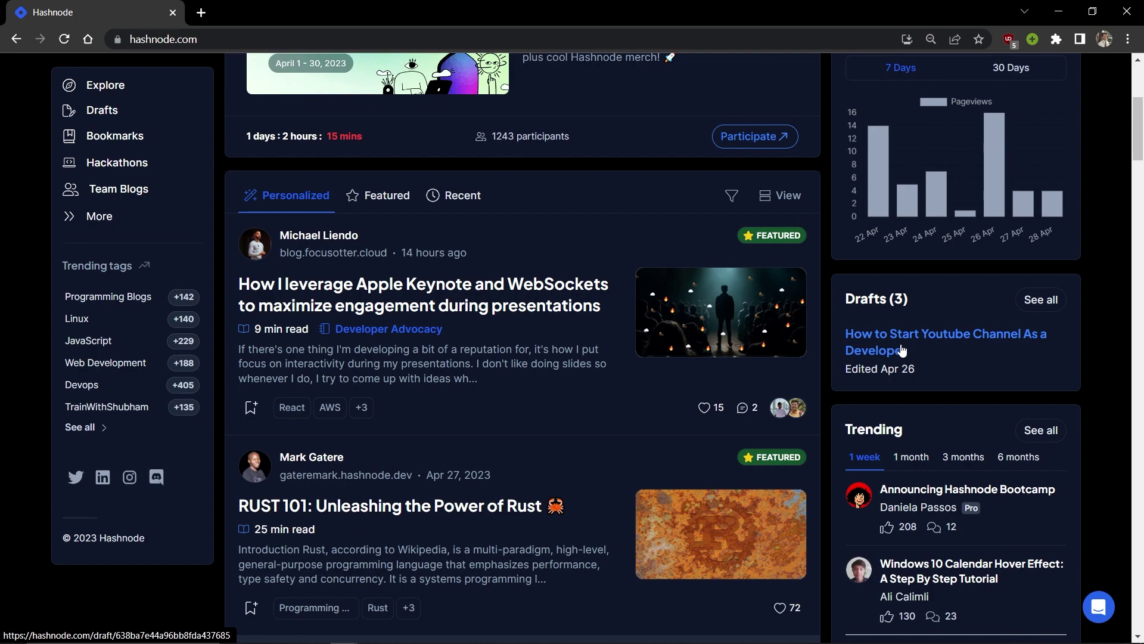
{"action": "scroll", "coordinate": [903, 350], "scroll_direction": "down", "scroll_amount": 10}
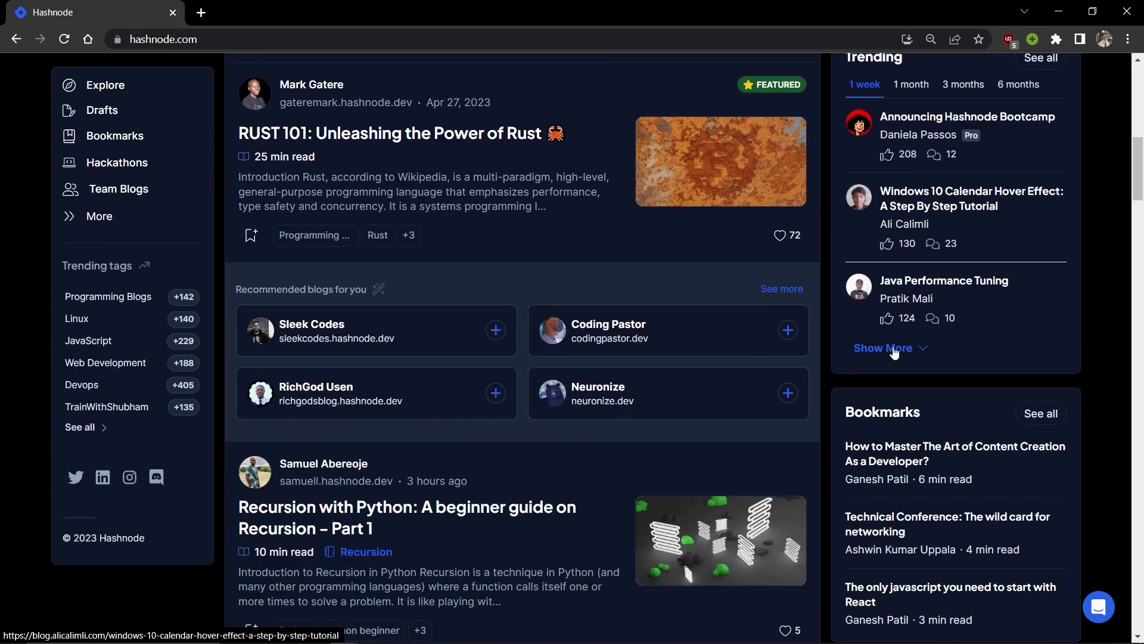
{"action": "scroll", "coordinate": [892, 346], "scroll_direction": "down", "scroll_amount": 1}
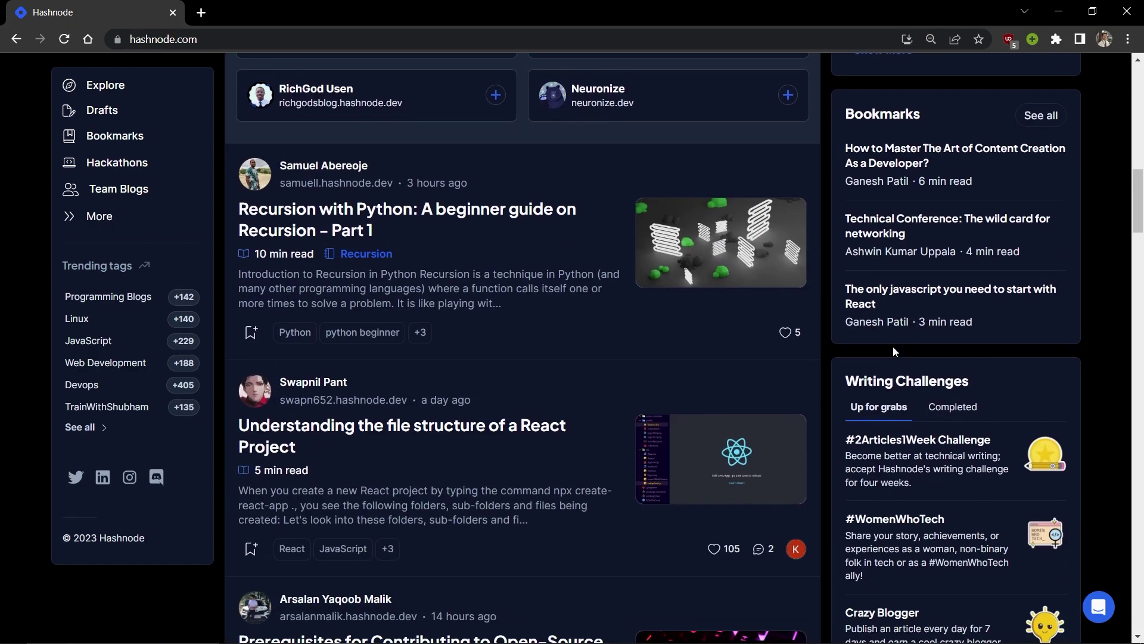
{"action": "scroll", "coordinate": [893, 345], "scroll_direction": "down", "scroll_amount": 3}
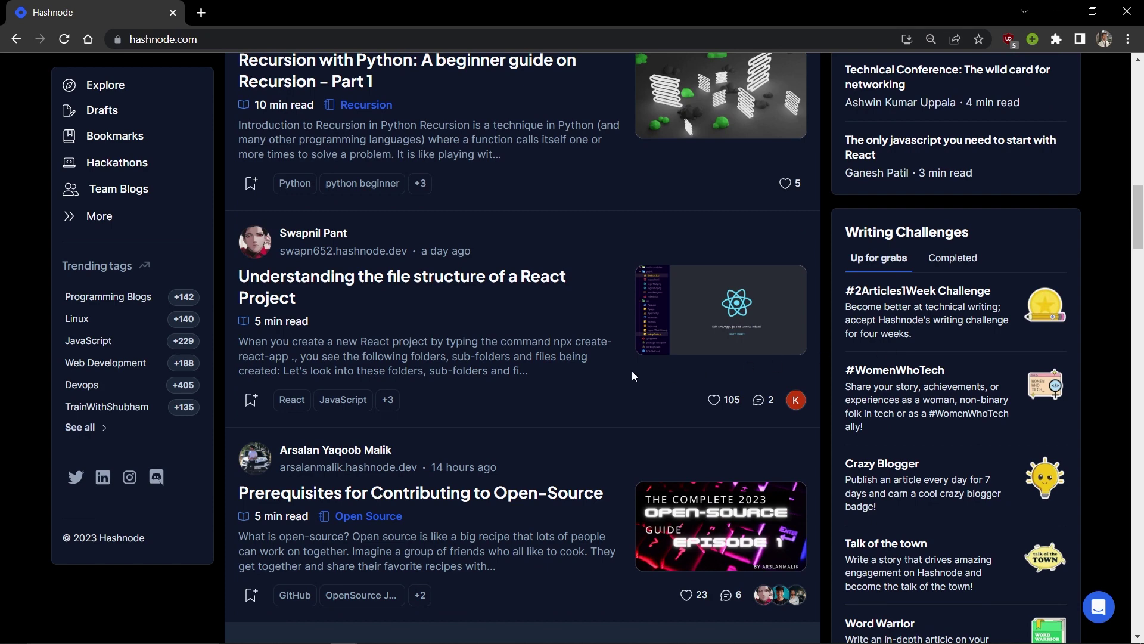
{"action": "scroll", "coordinate": [563, 409], "scroll_direction": "up", "scroll_amount": 5}
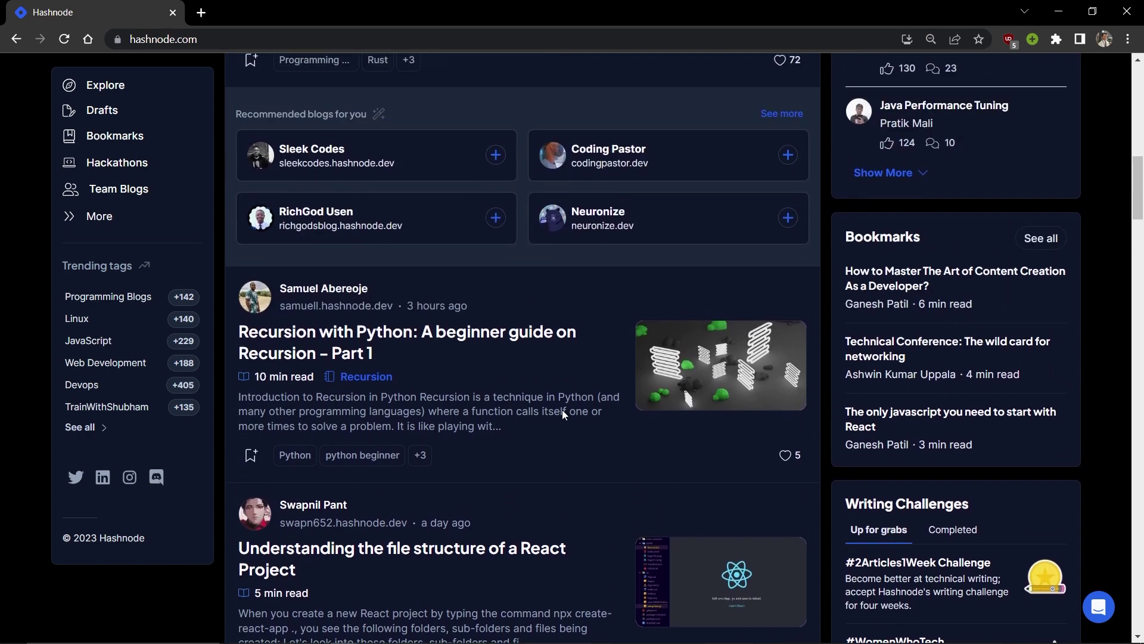
{"action": "scroll", "coordinate": [563, 410], "scroll_direction": "up", "scroll_amount": 12}
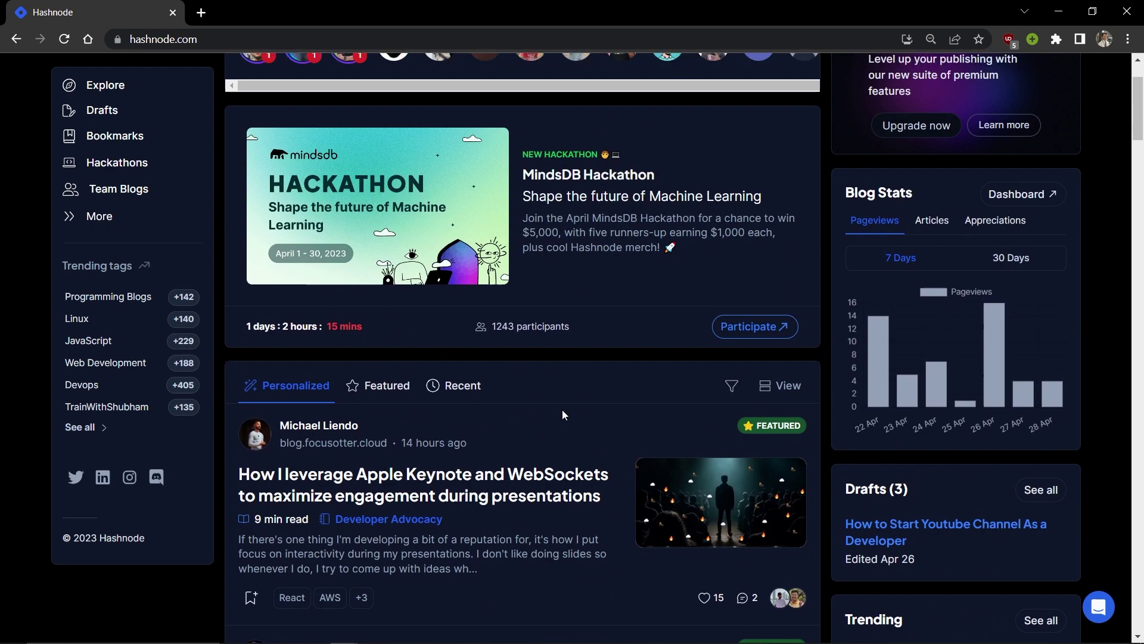
{"action": "scroll", "coordinate": [563, 411], "scroll_direction": "up", "scroll_amount": 2}
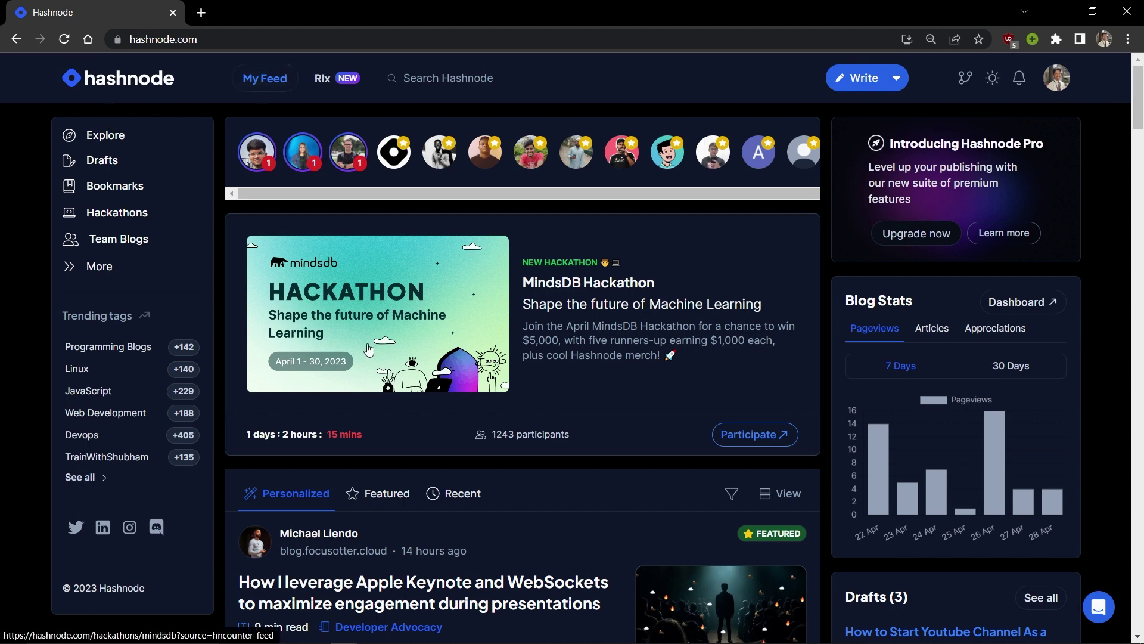
Ask the Rix chatbot 'explain me what is tailwind css', then go back to the feed.
{"action": "left_click", "coordinate": [322, 78]}
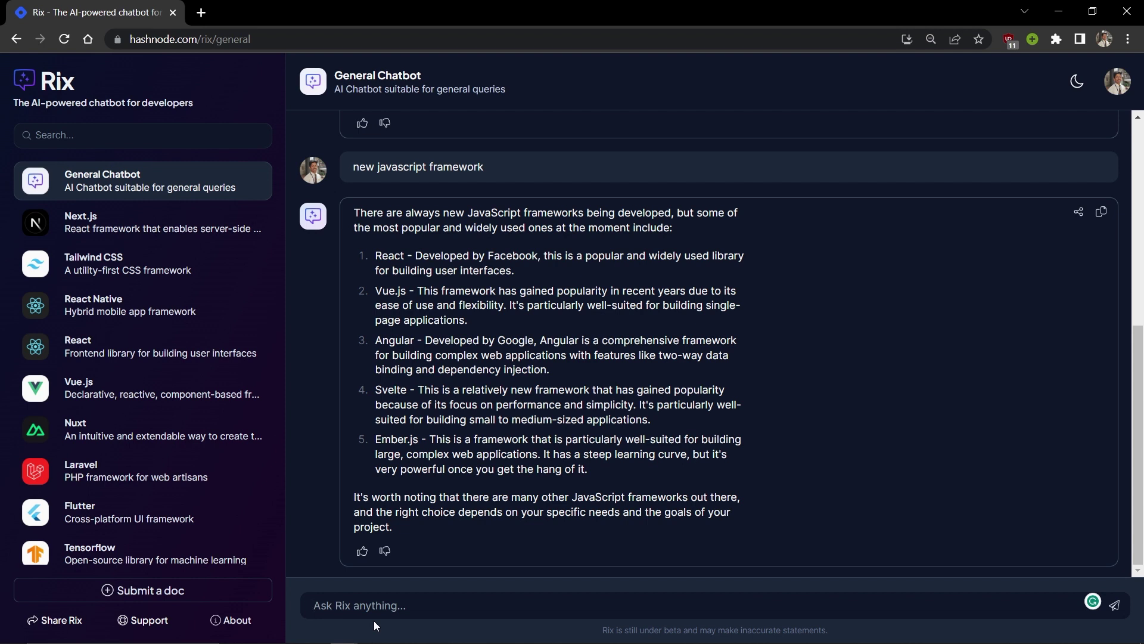
{"action": "type", "text": "explain me what is t"}
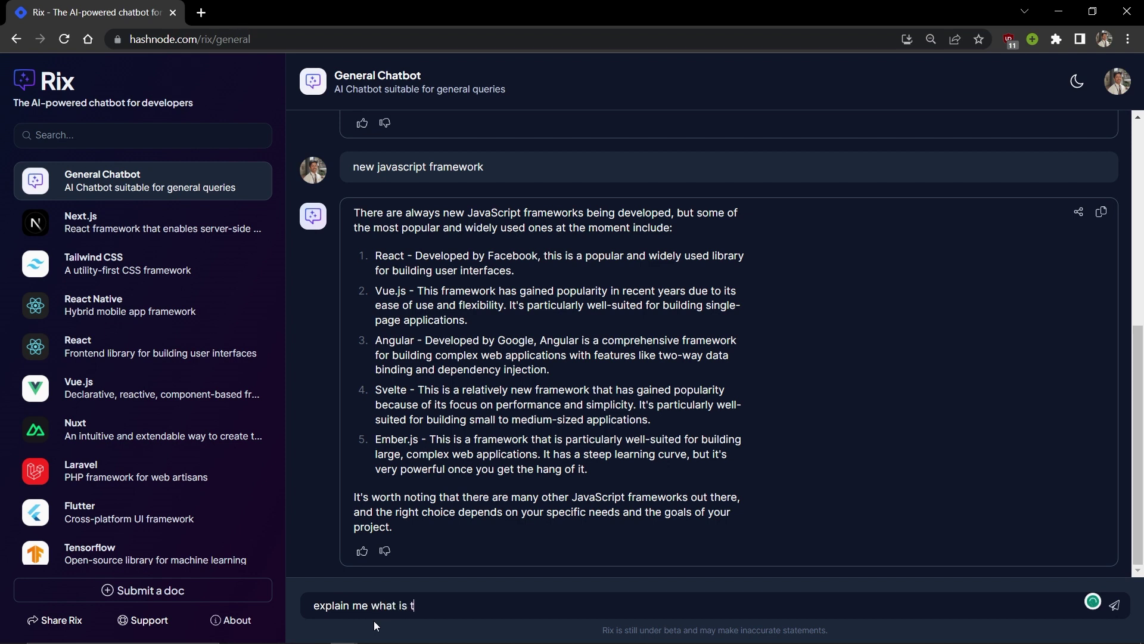
{"action": "type", "text": "ailwind css"}
{"action": "key", "text": "Return"}
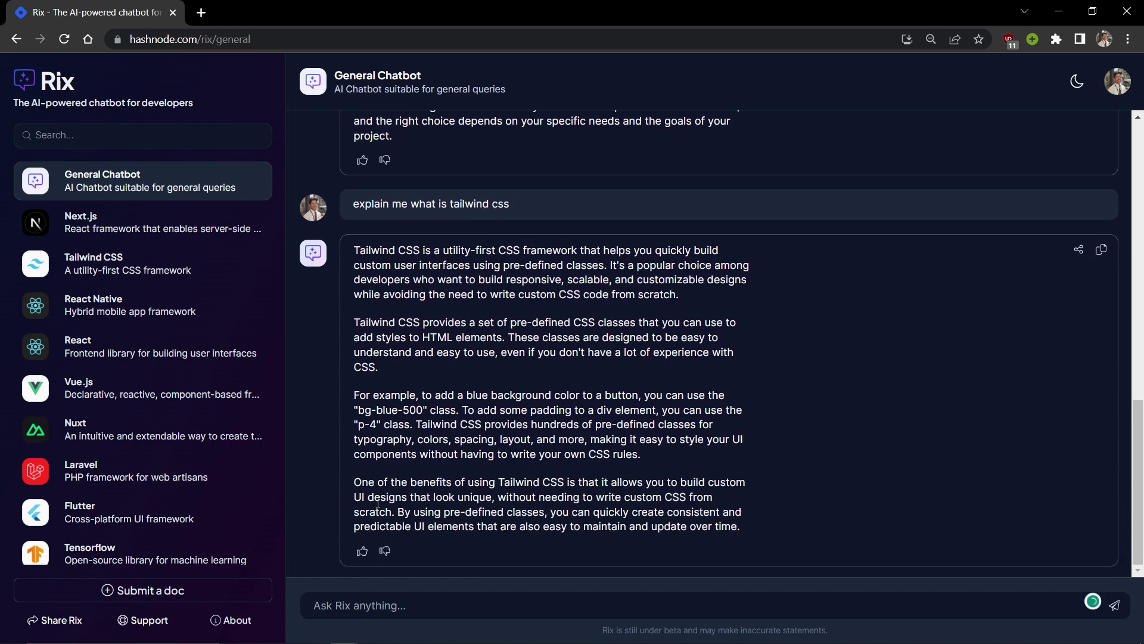
{"action": "scroll", "coordinate": [378, 502], "scroll_direction": "up", "scroll_amount": 5}
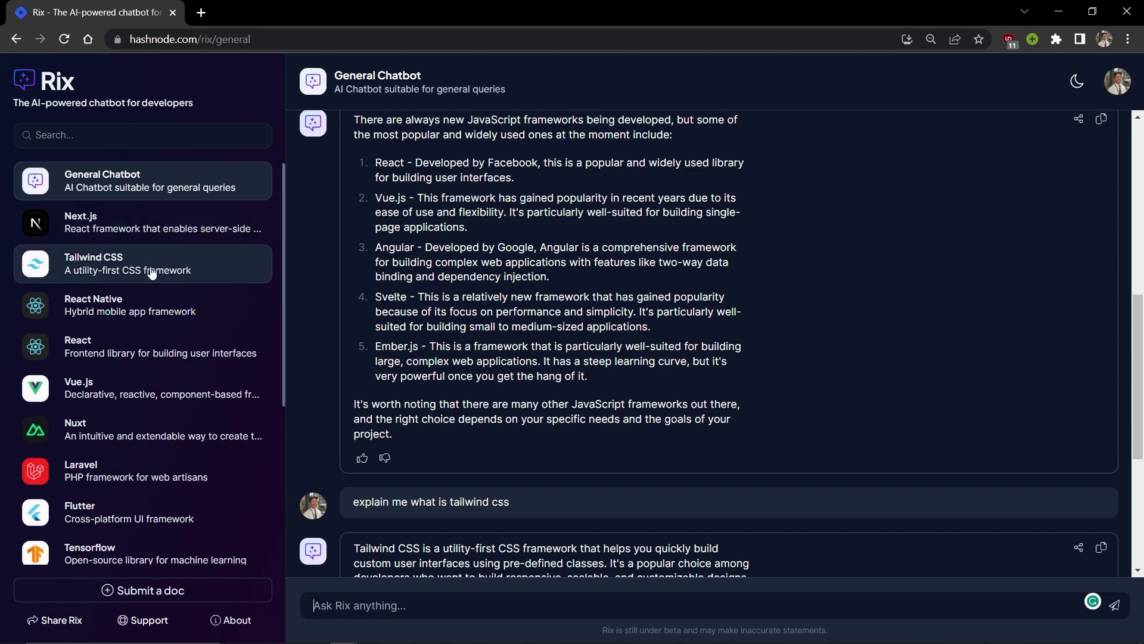
{"action": "left_click", "coordinate": [16, 39]}
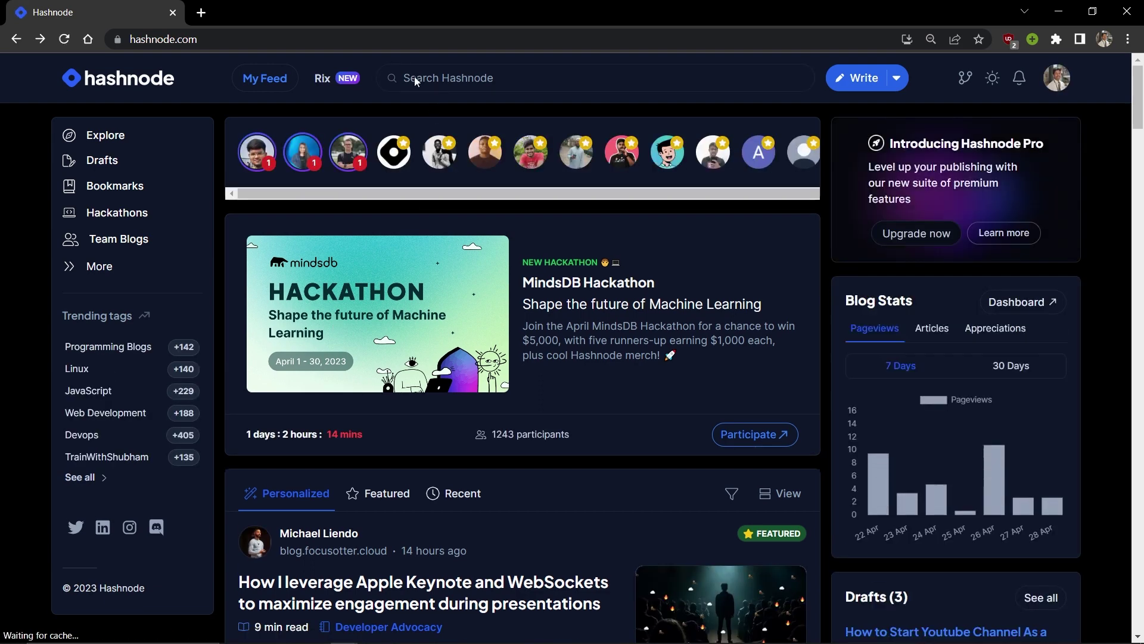
Switch the site to light theme and back to dark theme.
{"action": "left_click", "coordinate": [415, 78]}
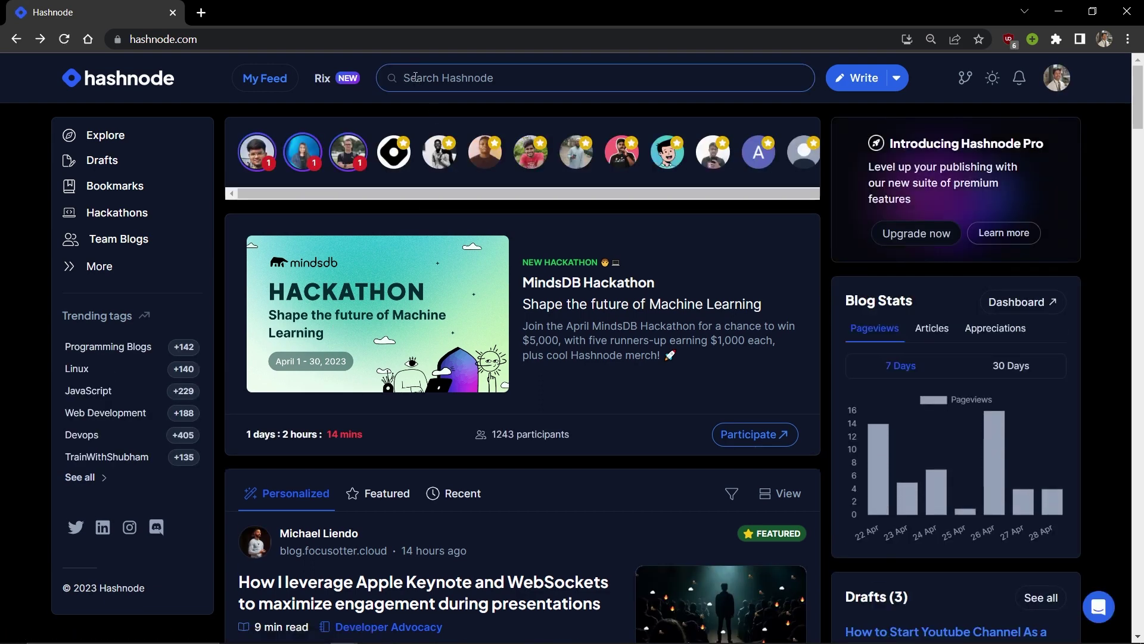
{"action": "left_click", "coordinate": [990, 81]}
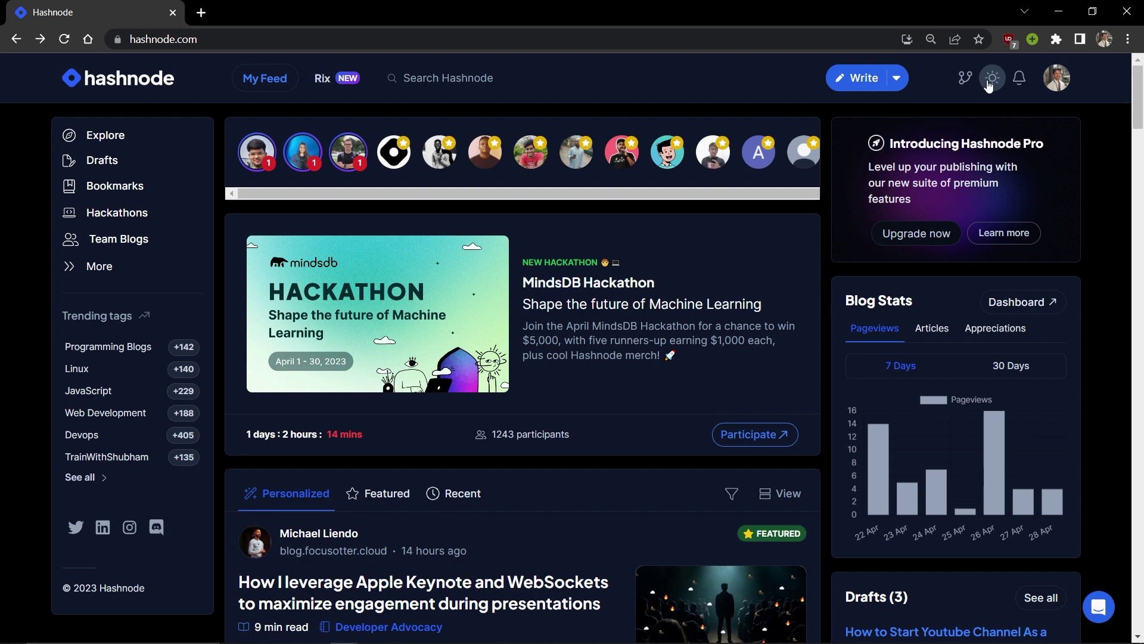
{"action": "left_click", "coordinate": [990, 85]}
View and close the updates panel, then show the account menu's My Blog submenu.
{"action": "left_click", "coordinate": [963, 78]}
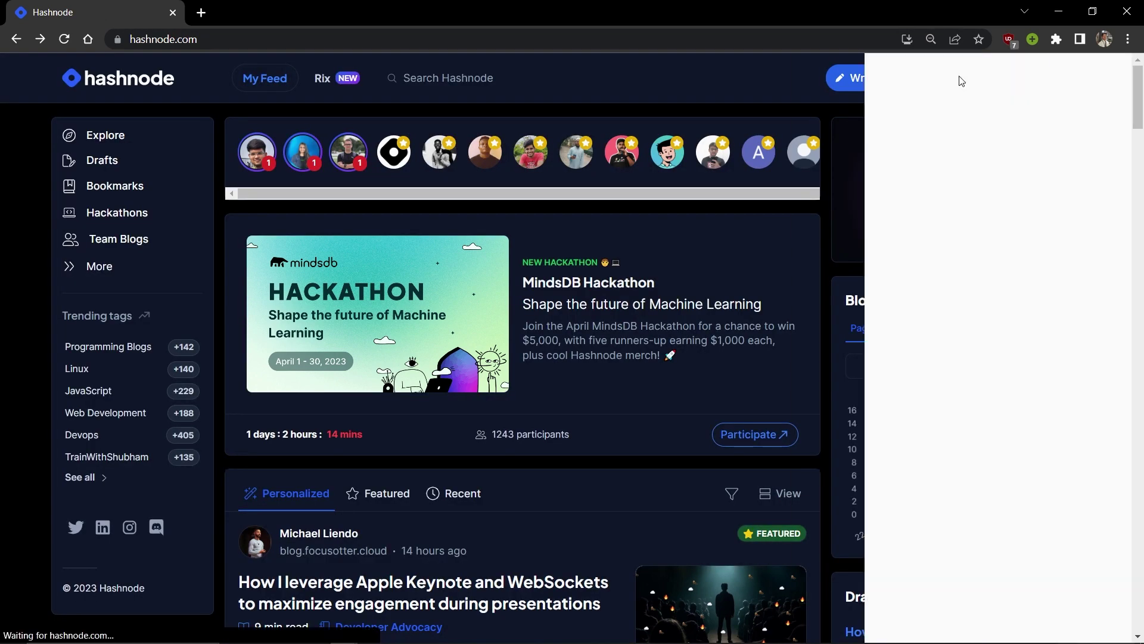
{"action": "left_click", "coordinate": [701, 75]}
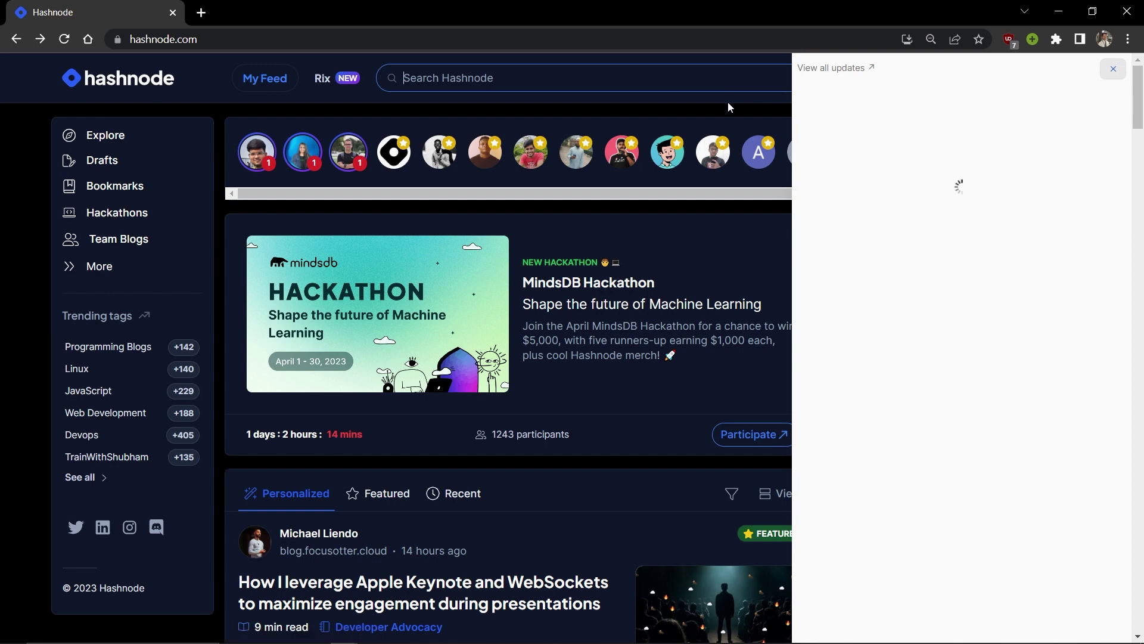
{"action": "left_click", "coordinate": [1113, 69]}
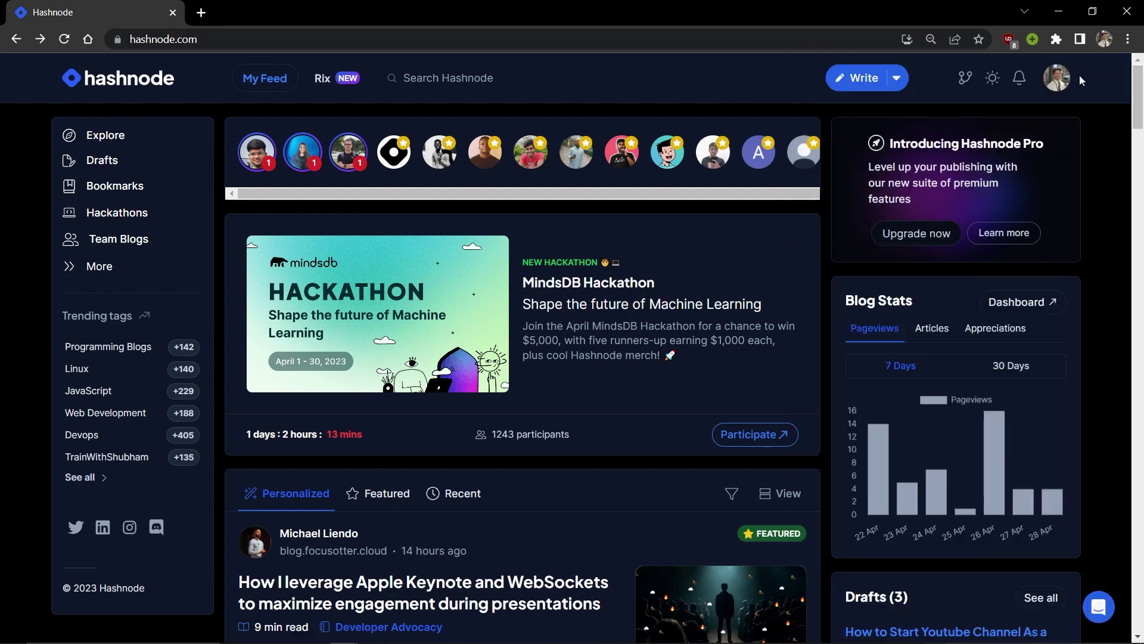
{"action": "left_click", "coordinate": [1058, 82]}
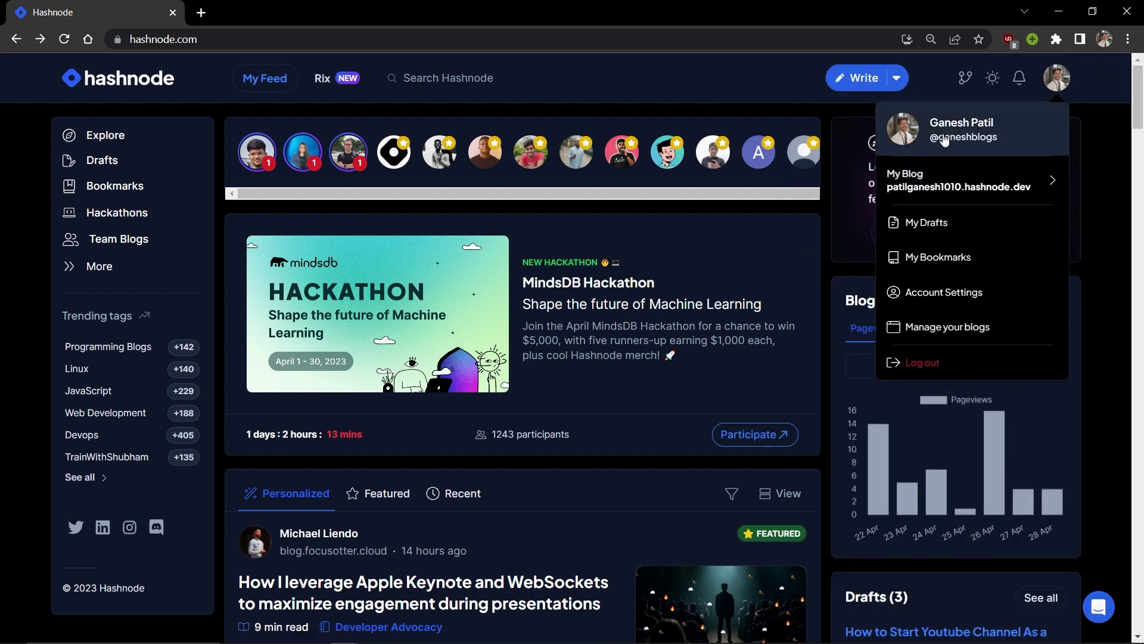
{"action": "left_click", "coordinate": [942, 180]}
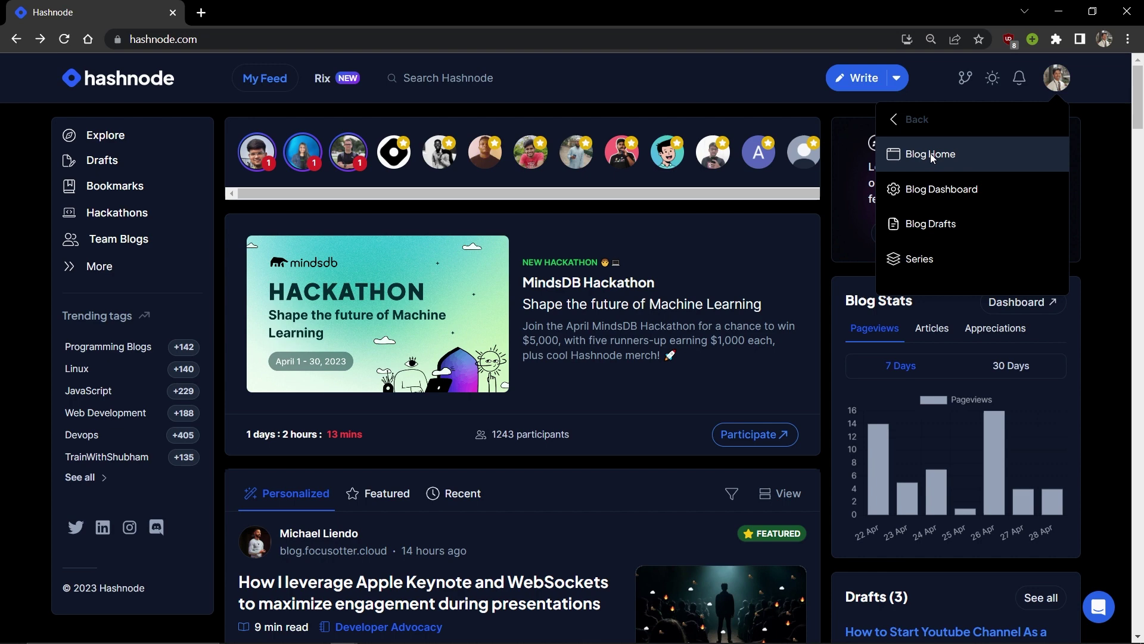
Open the personal blog's home page in a new tab and scroll through its articles.
{"action": "left_click", "coordinate": [931, 156]}
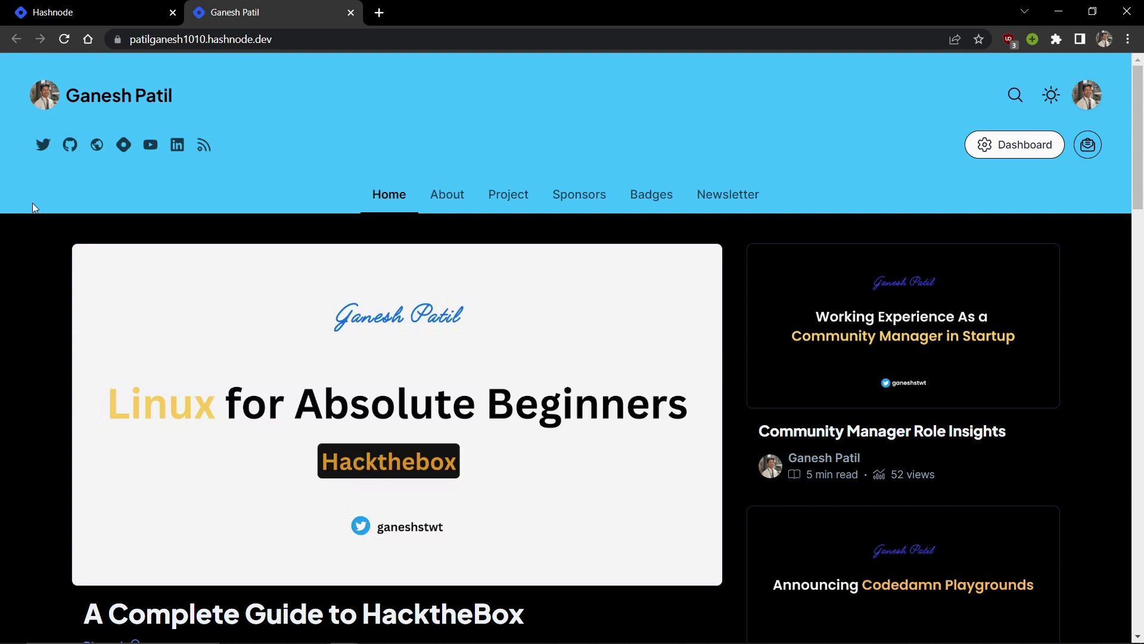
{"action": "scroll", "coordinate": [32, 207], "scroll_direction": "down", "scroll_amount": 3}
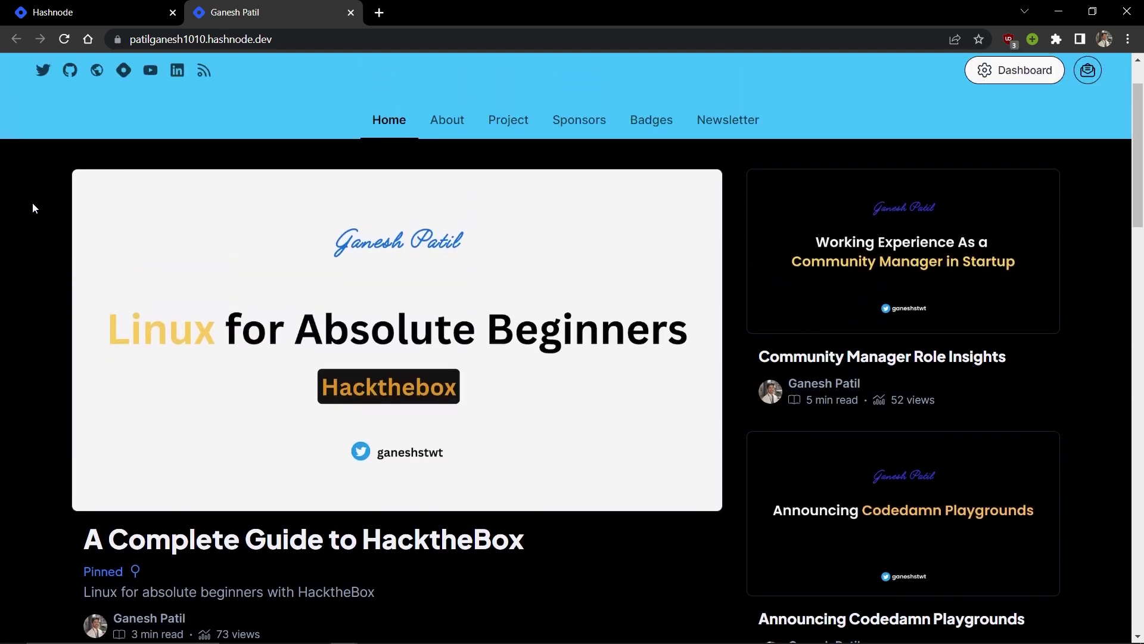
{"action": "scroll", "coordinate": [33, 208], "scroll_direction": "up", "scroll_amount": 2}
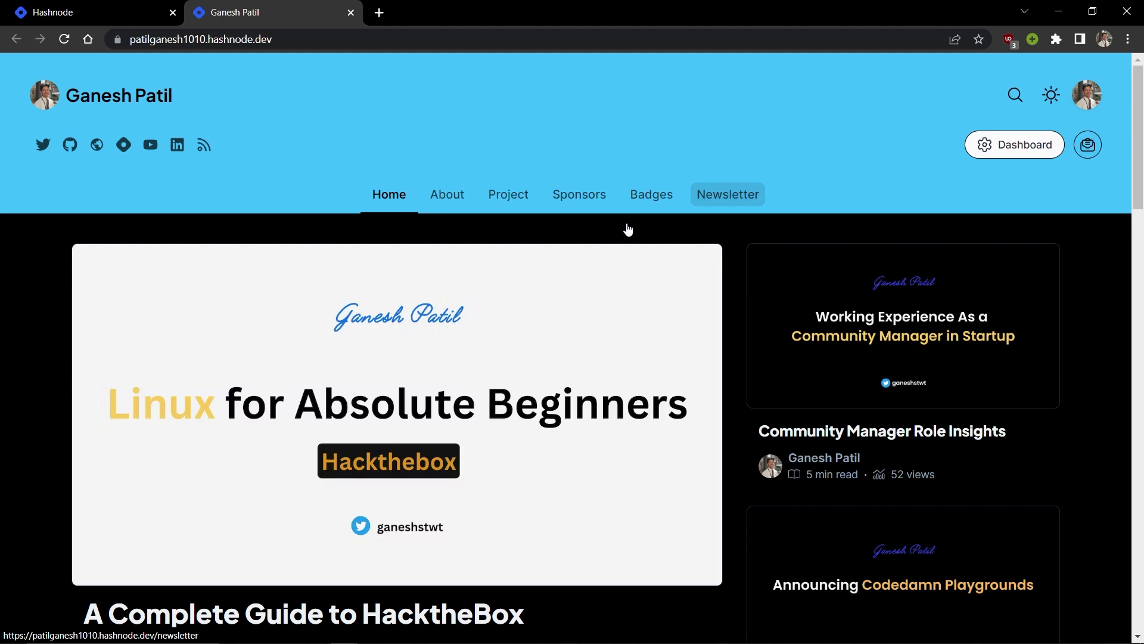
{"action": "scroll", "coordinate": [286, 332], "scroll_direction": "down", "scroll_amount": 6}
{"action": "scroll", "coordinate": [286, 332], "scroll_direction": "down", "scroll_amount": 8}
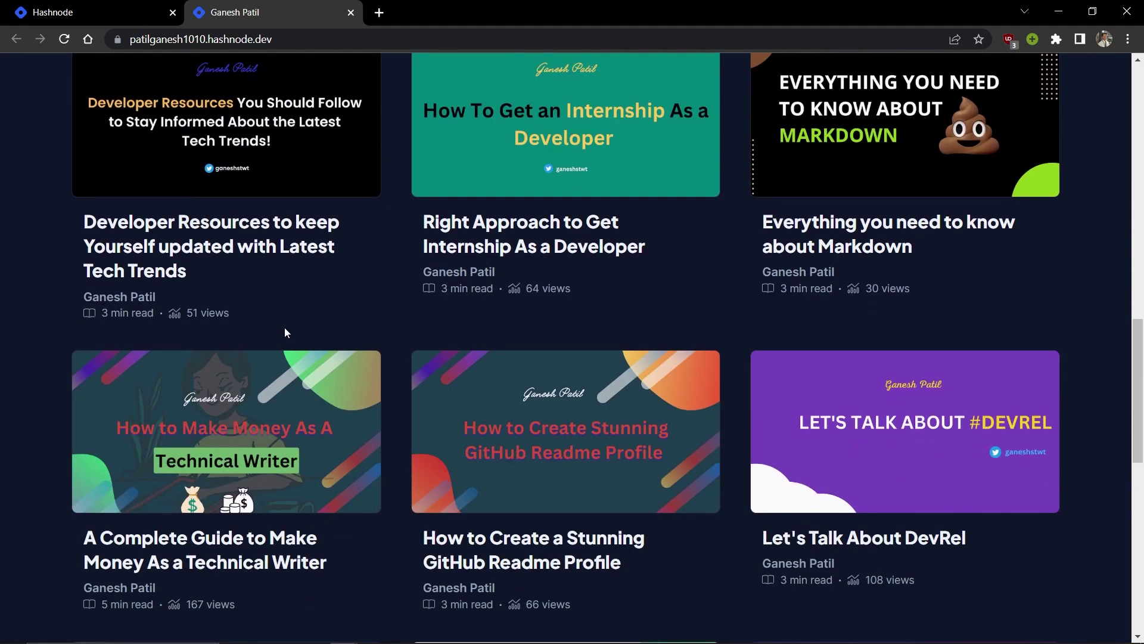
{"action": "scroll", "coordinate": [286, 332], "scroll_direction": "up", "scroll_amount": 4}
{"action": "scroll", "coordinate": [286, 332], "scroll_direction": "up", "scroll_amount": 10}
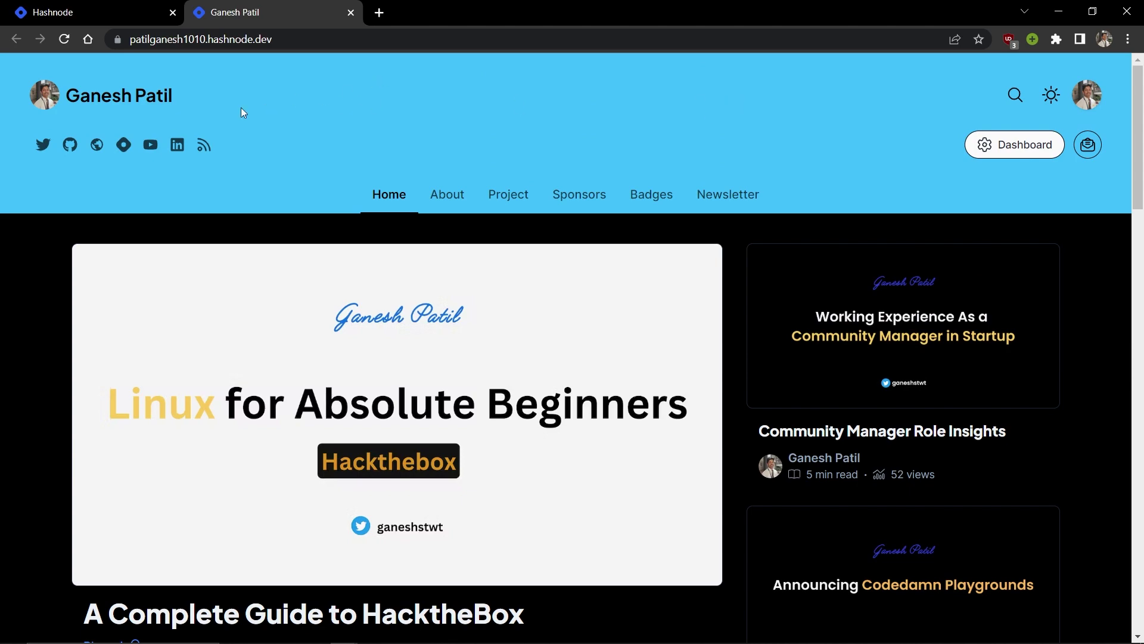
{"action": "scroll", "coordinate": [240, 222], "scroll_direction": "down", "scroll_amount": 7}
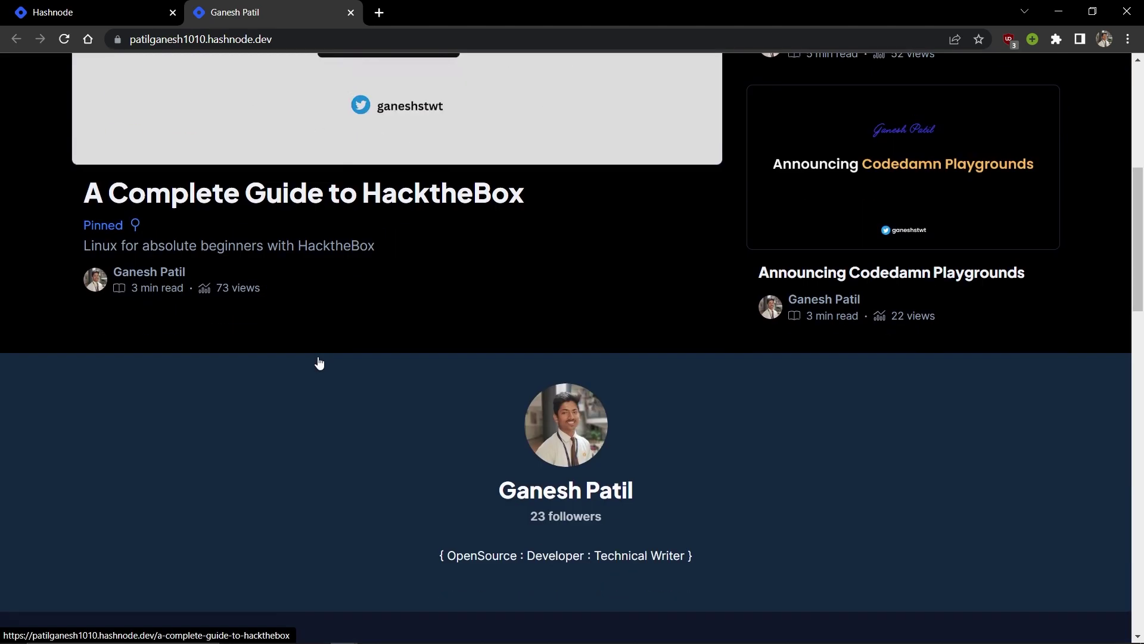
{"action": "scroll", "coordinate": [319, 362], "scroll_direction": "down", "scroll_amount": 11}
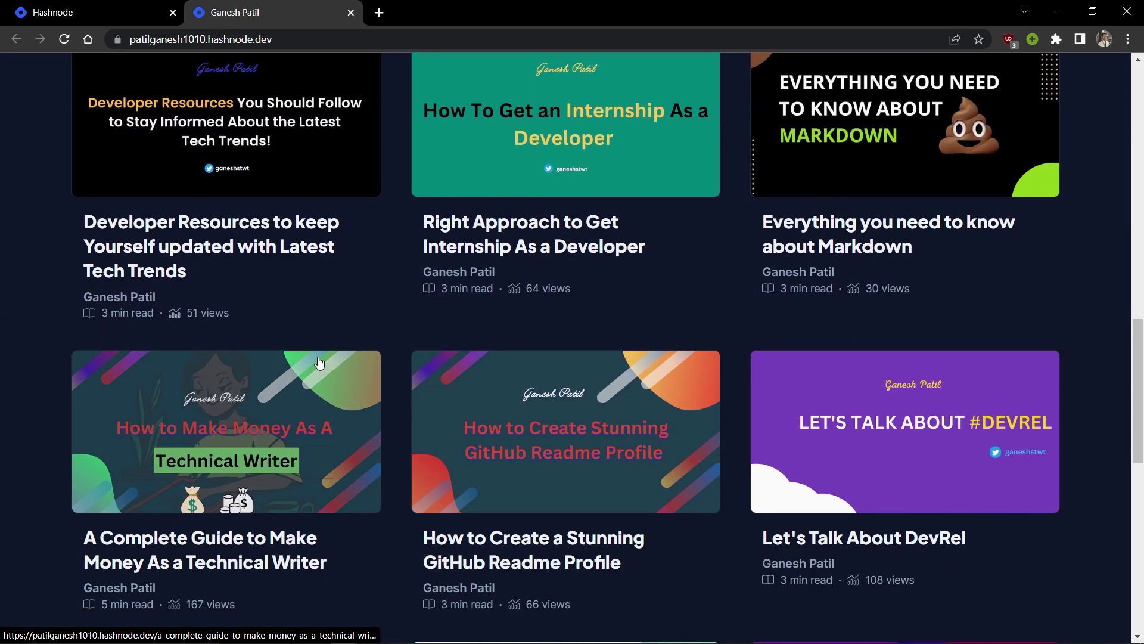
{"action": "scroll", "coordinate": [319, 363], "scroll_direction": "down", "scroll_amount": 3}
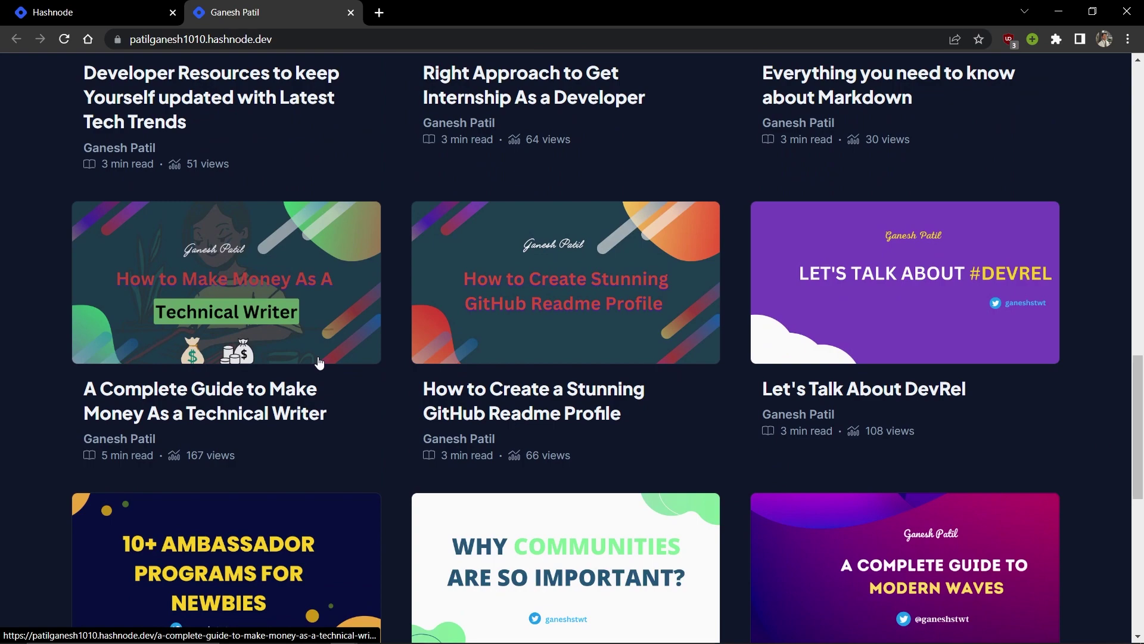
{"action": "scroll", "coordinate": [318, 362], "scroll_direction": "up", "scroll_amount": 1}
{"action": "scroll", "coordinate": [318, 361], "scroll_direction": "down", "scroll_amount": 4}
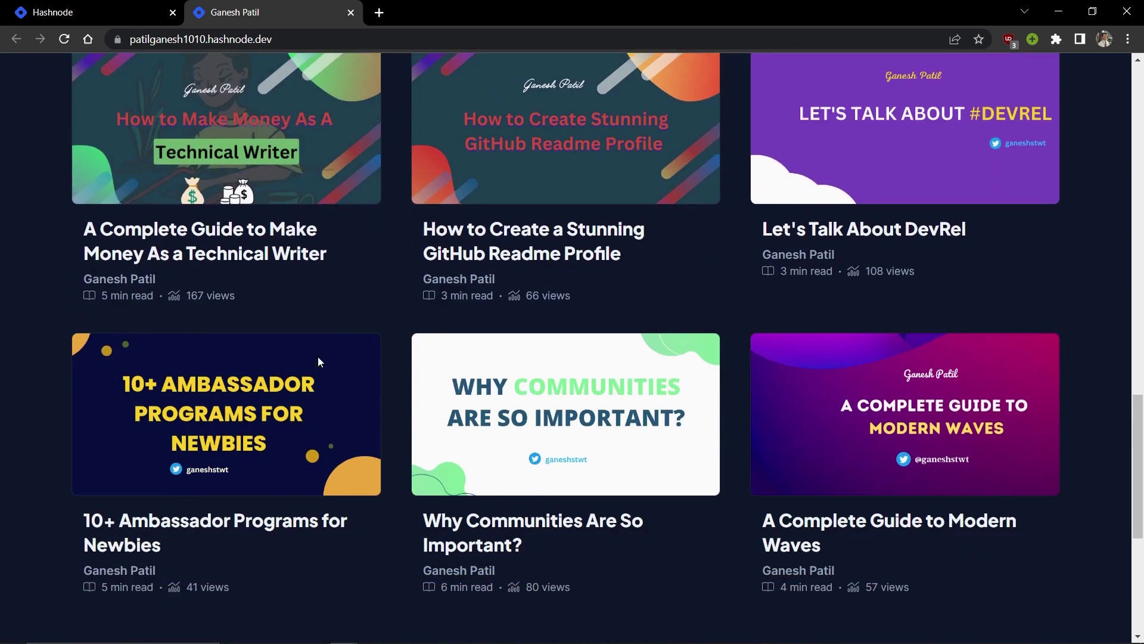
{"action": "scroll", "coordinate": [318, 361], "scroll_direction": "down", "scroll_amount": 5}
Load more of the blog's articles, browse them, and close the blog tab.
{"action": "left_click", "coordinate": [574, 395]}
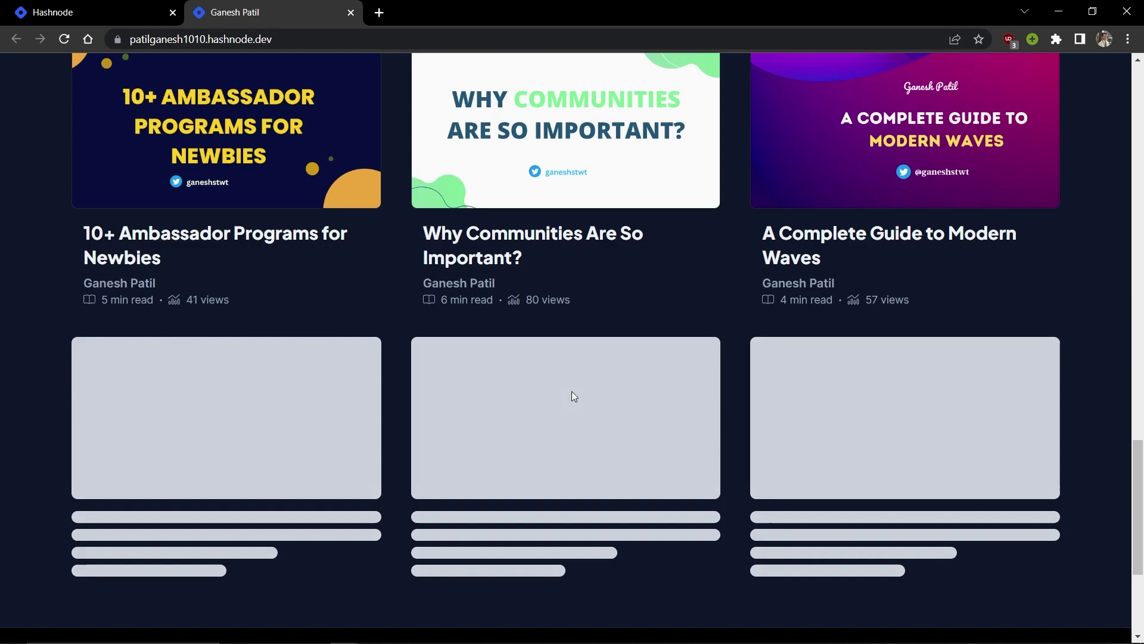
{"action": "scroll", "coordinate": [573, 396], "scroll_direction": "down", "scroll_amount": 2}
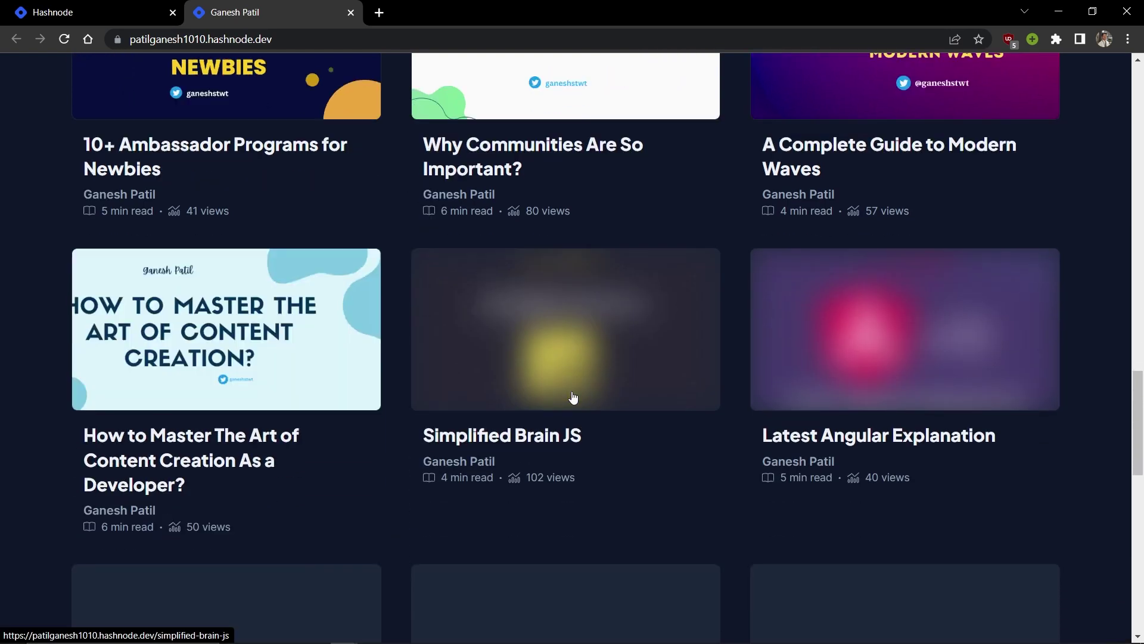
{"action": "scroll", "coordinate": [573, 397], "scroll_direction": "down", "scroll_amount": 1}
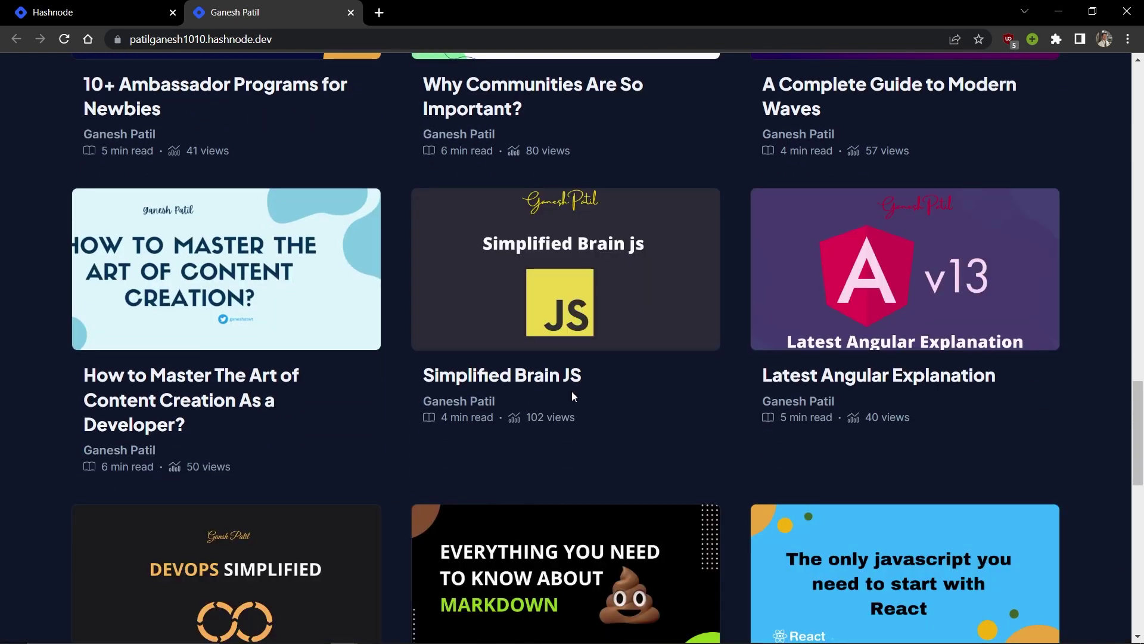
{"action": "scroll", "coordinate": [572, 394], "scroll_direction": "down", "scroll_amount": 7}
{"action": "scroll", "coordinate": [573, 397], "scroll_direction": "up", "scroll_amount": 4}
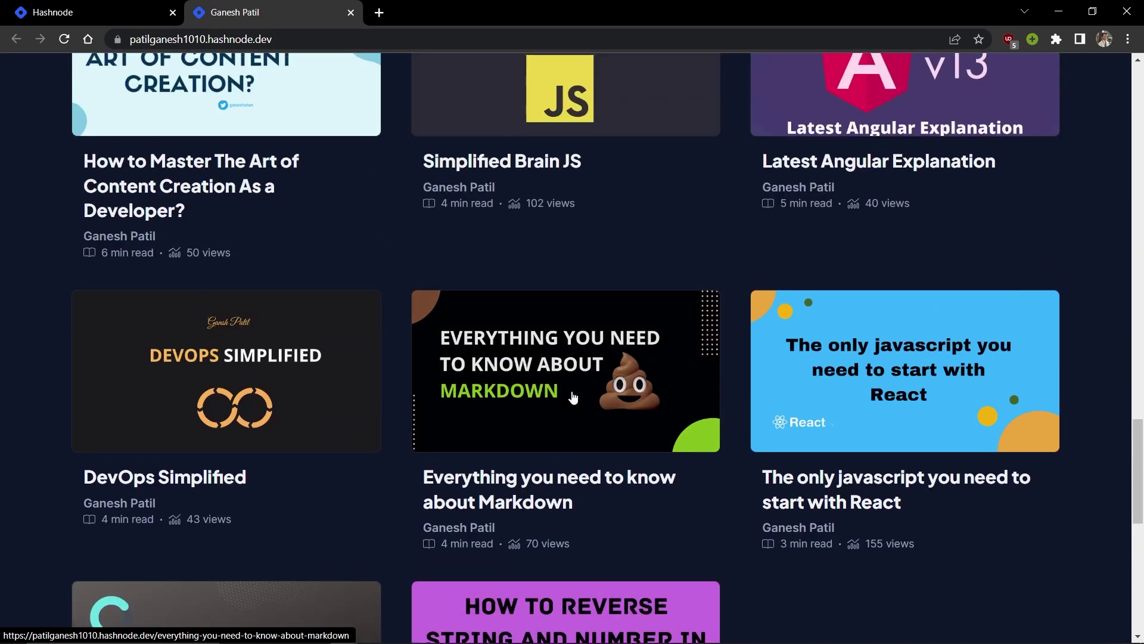
{"action": "scroll", "coordinate": [574, 398], "scroll_direction": "up", "scroll_amount": 18}
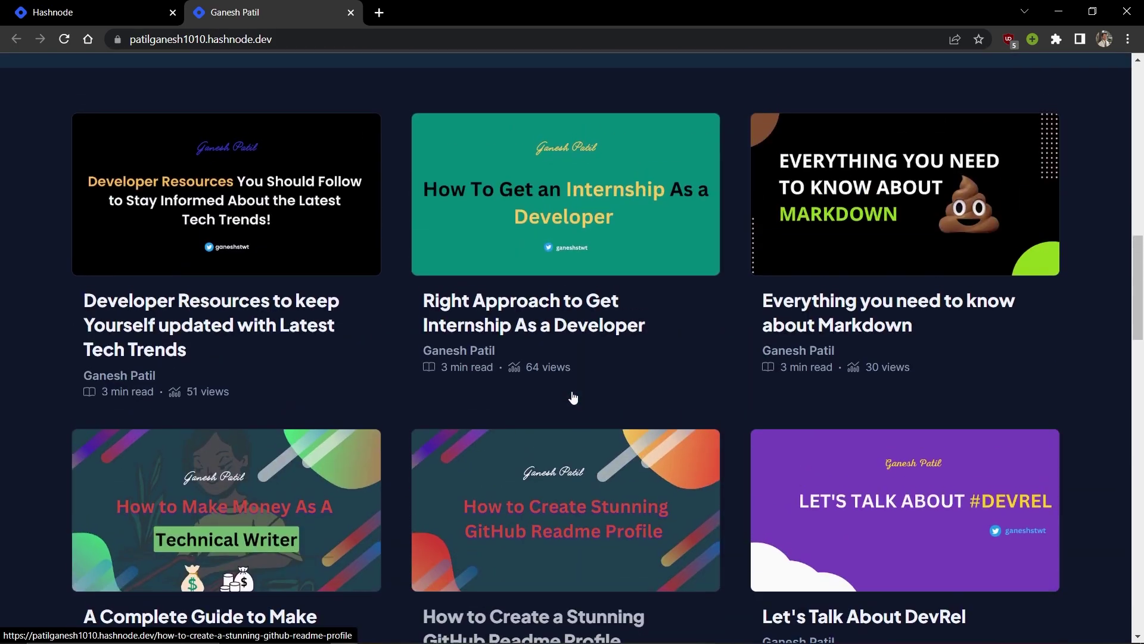
{"action": "scroll", "coordinate": [573, 398], "scroll_direction": "up", "scroll_amount": 15}
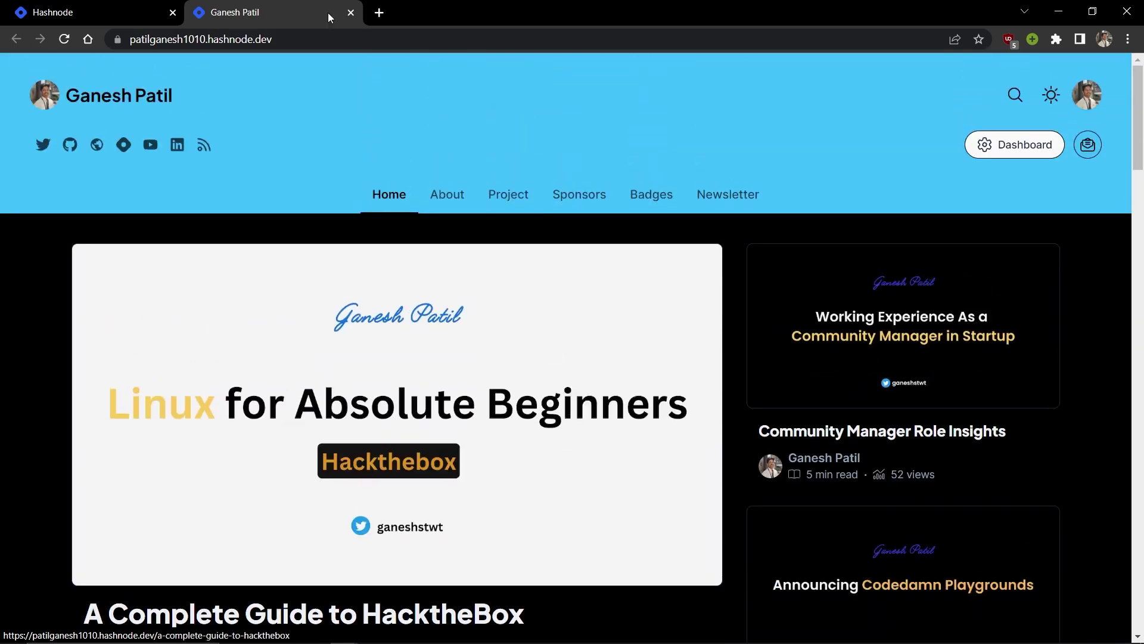
{"action": "left_click", "coordinate": [351, 13]}
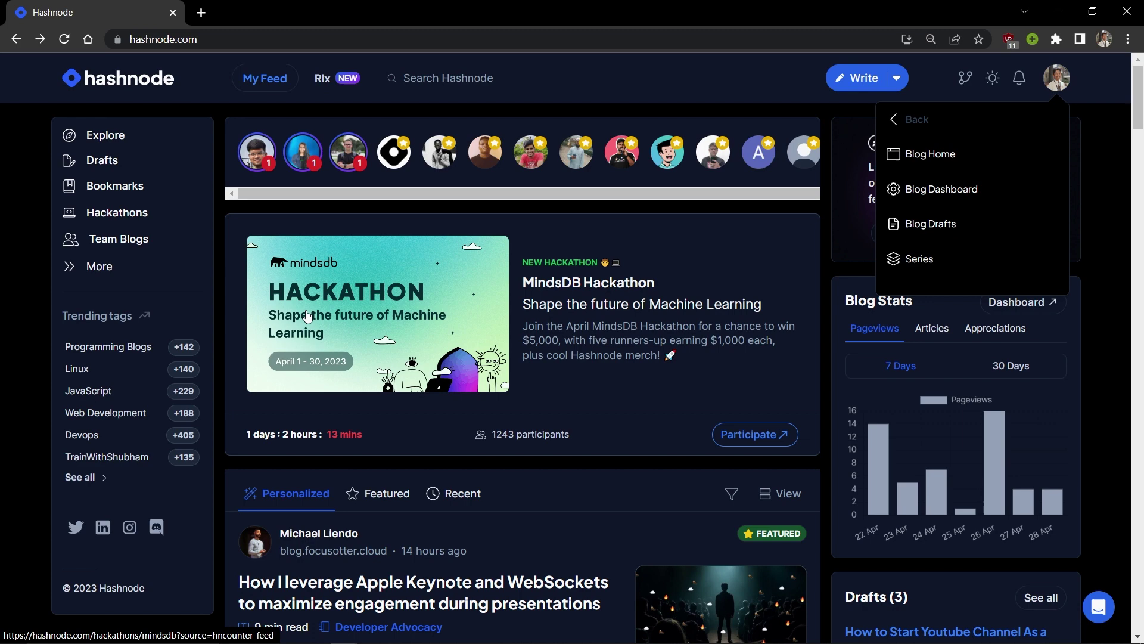
Dismiss the My Blog dropdown by clicking an empty area of the feed.
{"action": "left_click", "coordinate": [648, 109]}
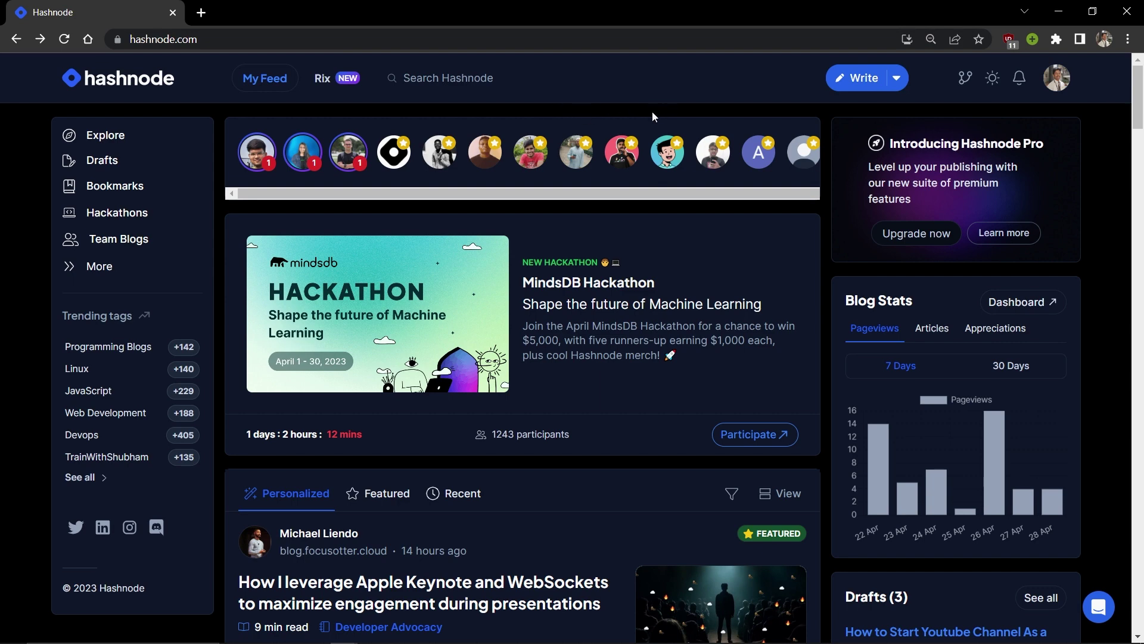
Open the 'How to Start Youtube Channel As a Developer' draft in the editor.
{"action": "left_click", "coordinate": [833, 87]}
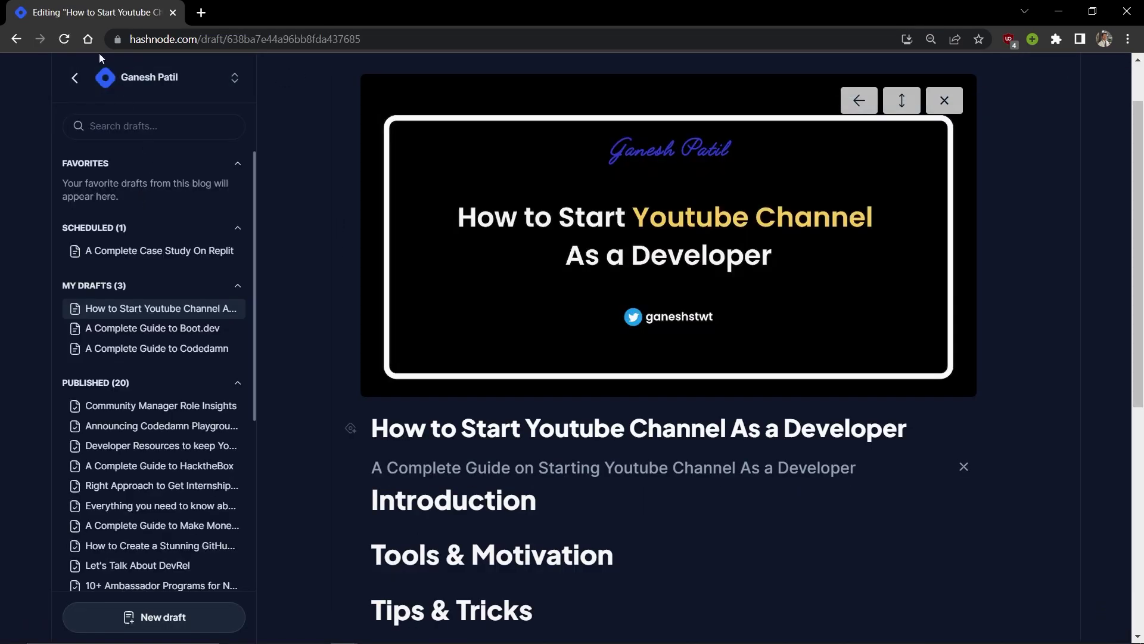
{"action": "left_click", "coordinate": [75, 77]}
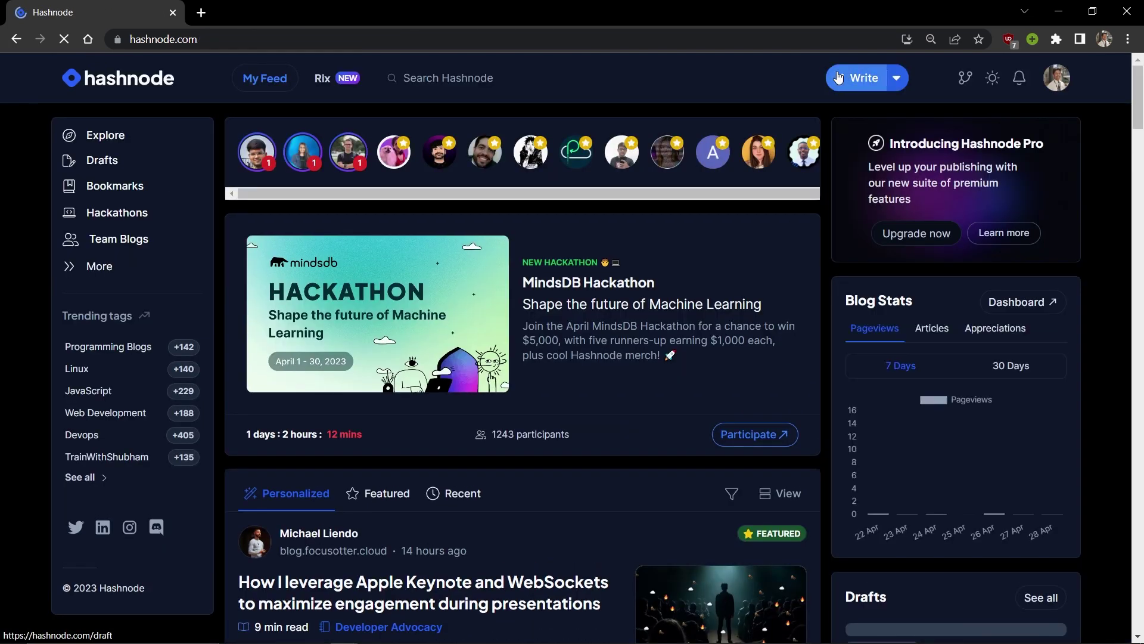
{"action": "left_click", "coordinate": [838, 77]}
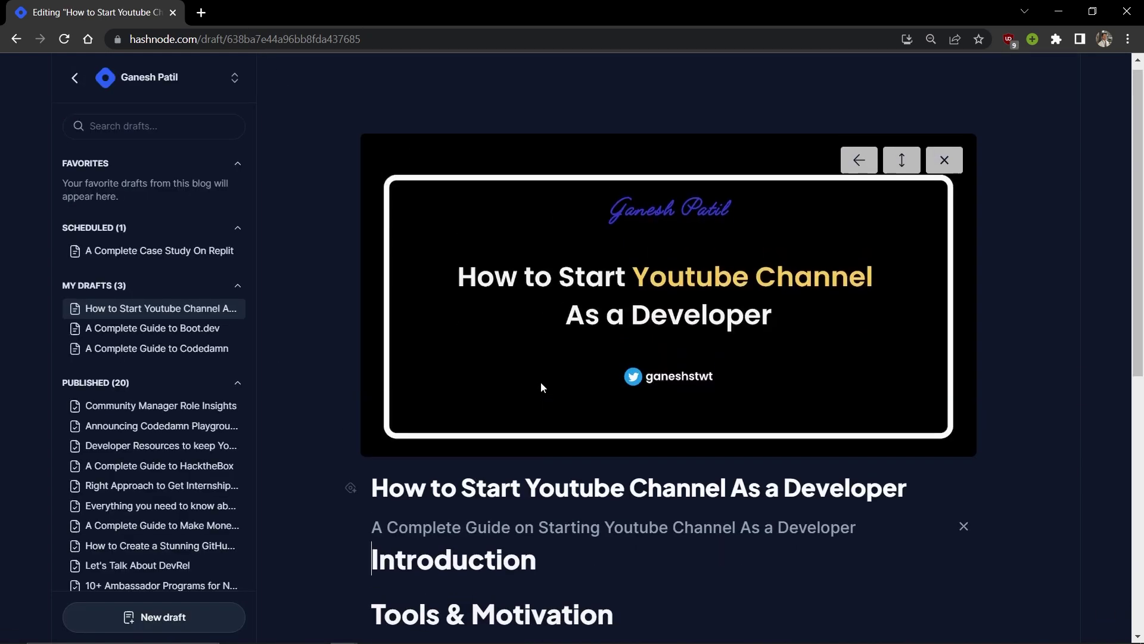
Scroll to the top of the draft and remove its cover image.
{"action": "scroll", "coordinate": [541, 388], "scroll_direction": "down", "scroll_amount": 8}
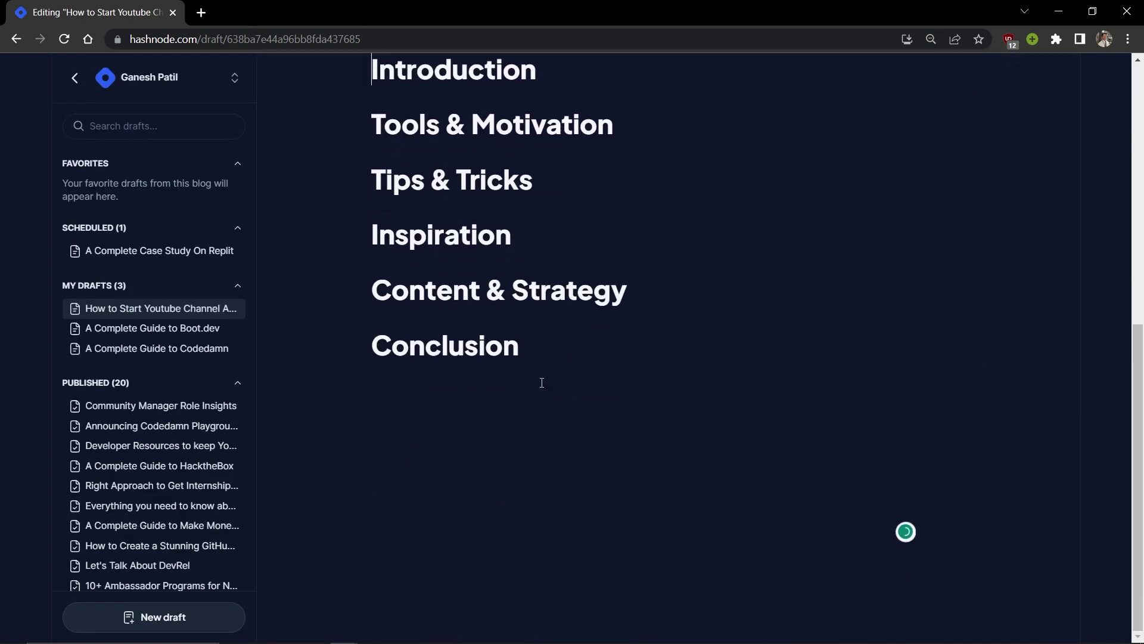
{"action": "scroll", "coordinate": [542, 382], "scroll_direction": "up", "scroll_amount": 5}
{"action": "scroll", "coordinate": [542, 382], "scroll_direction": "up", "scroll_amount": 4}
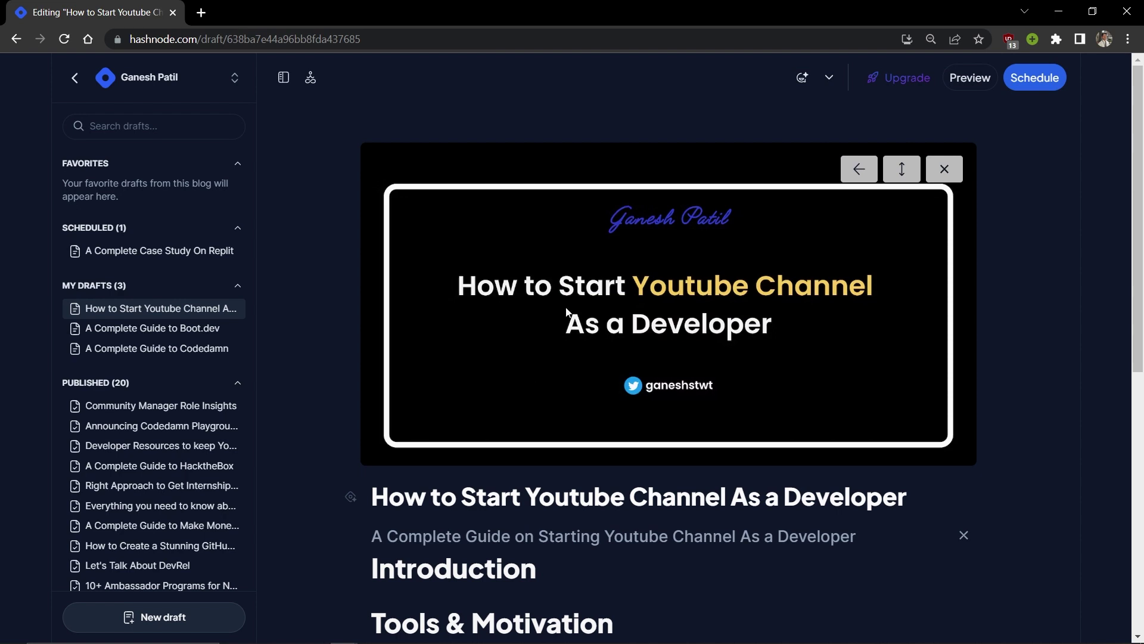
{"action": "left_click", "coordinate": [944, 169]}
Confirm the cover removal and open the Add Cover panel's Unsplash photos.
{"action": "left_click", "coordinate": [643, 115]}
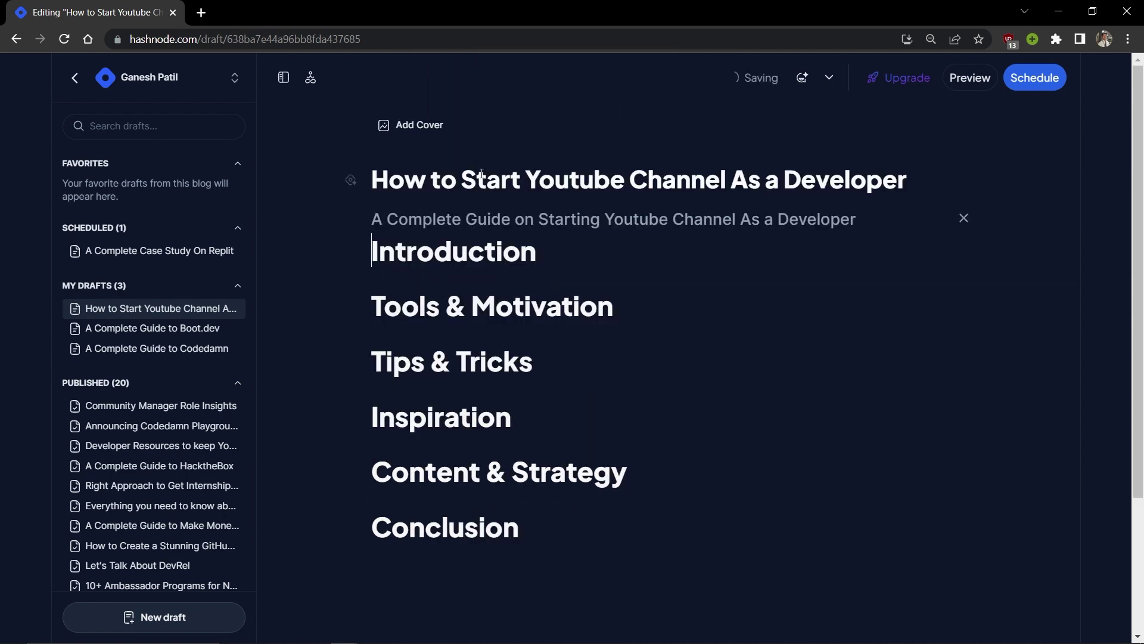
{"action": "left_click", "coordinate": [408, 128]}
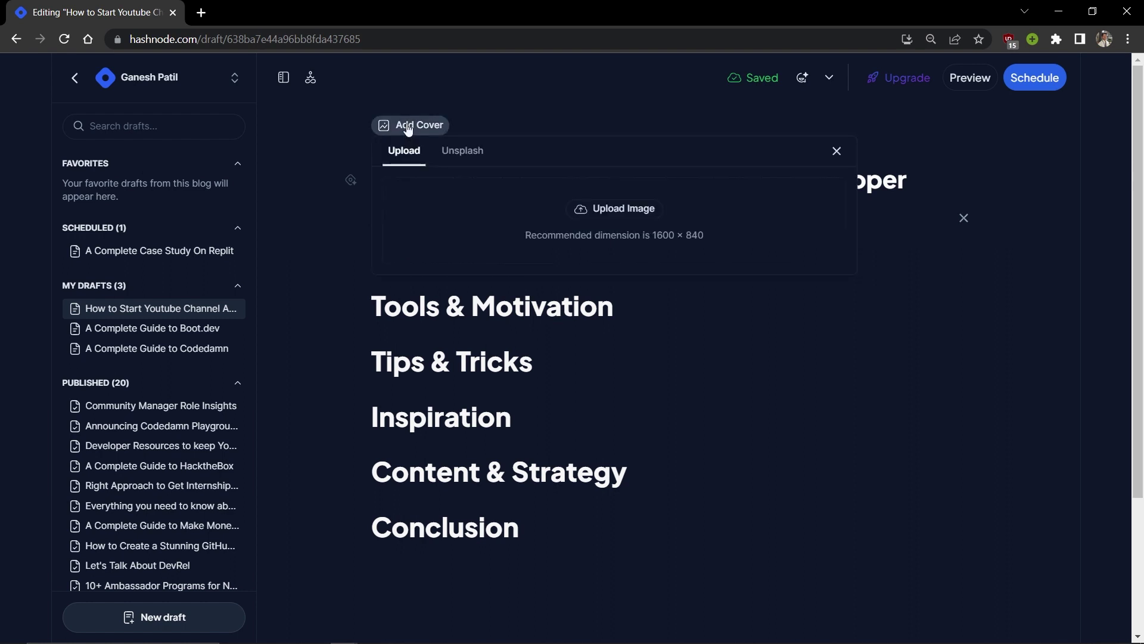
{"action": "left_click", "coordinate": [456, 153]}
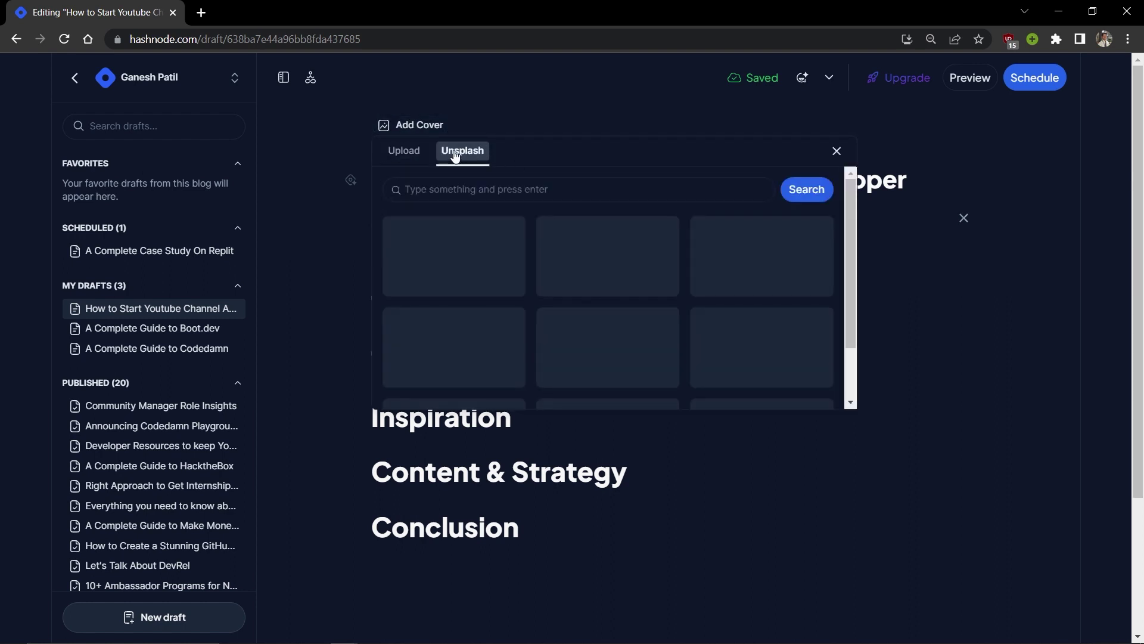
Browse the Unsplash stock photos, then settle on uploading a cover image.
{"action": "left_click", "coordinate": [395, 153]}
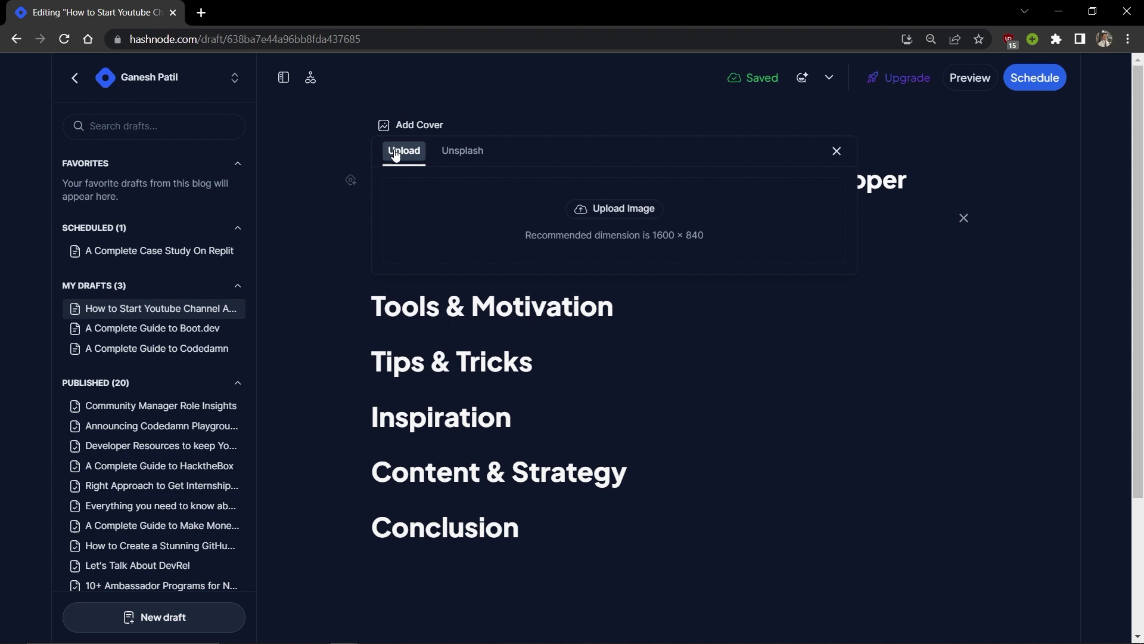
{"action": "left_click", "coordinate": [461, 152]}
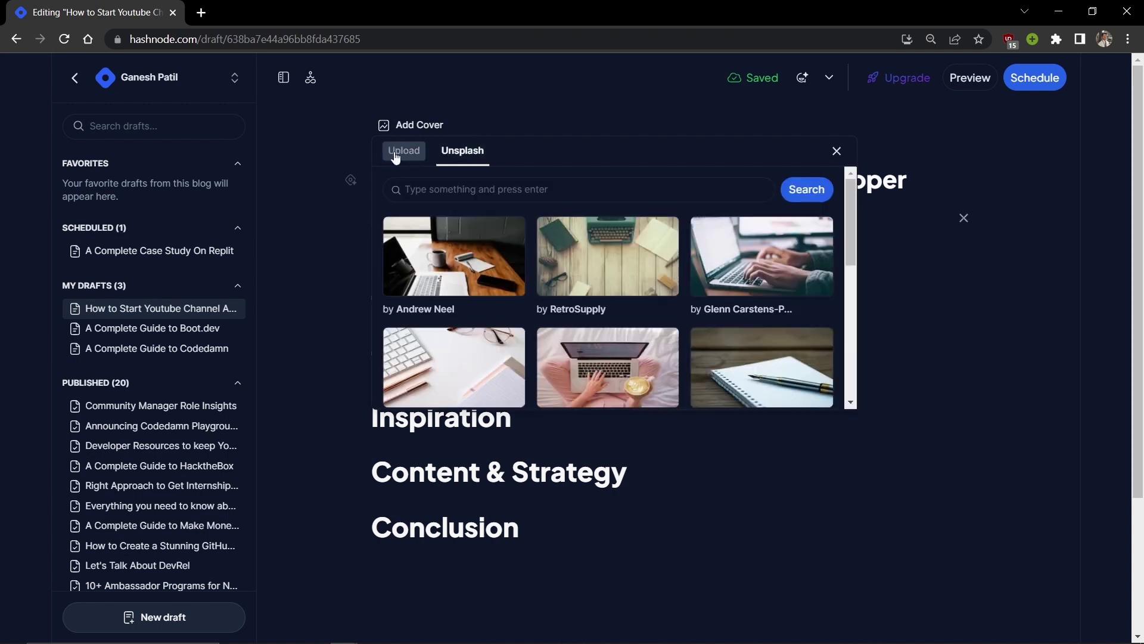
{"action": "scroll", "coordinate": [441, 319], "scroll_direction": "down", "scroll_amount": 10}
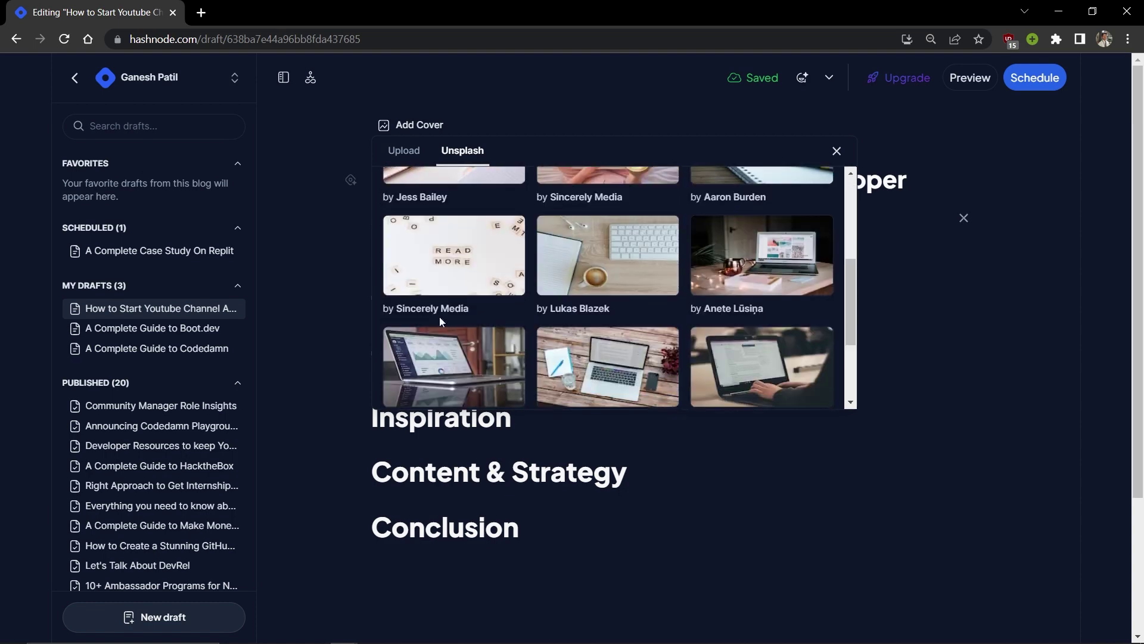
{"action": "scroll", "coordinate": [439, 321], "scroll_direction": "up", "scroll_amount": 3}
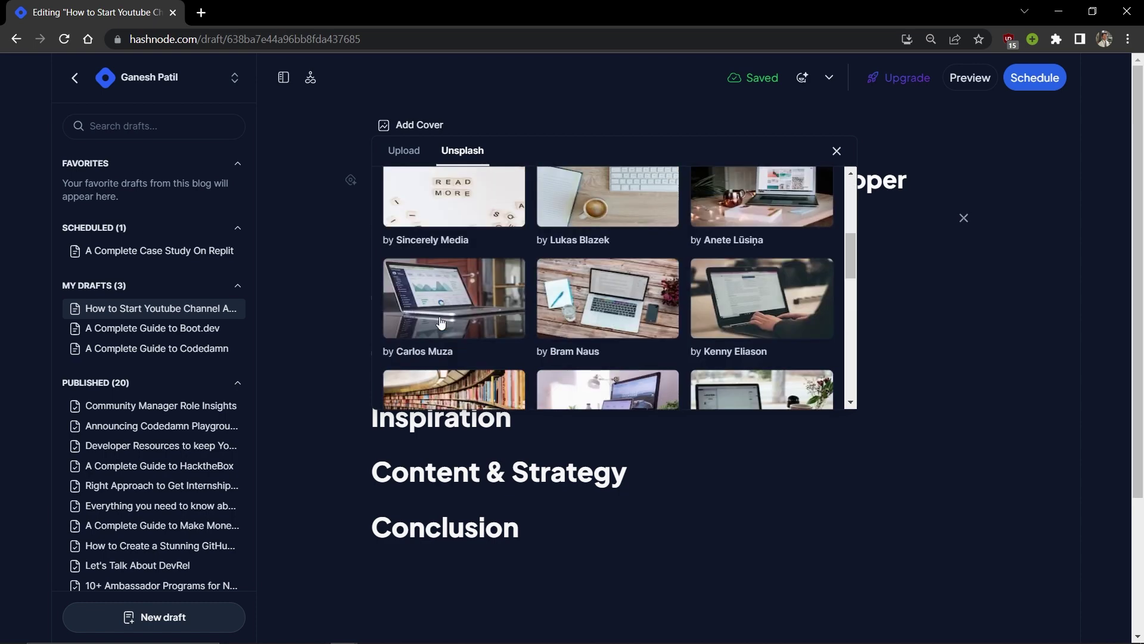
{"action": "left_click", "coordinate": [398, 149]}
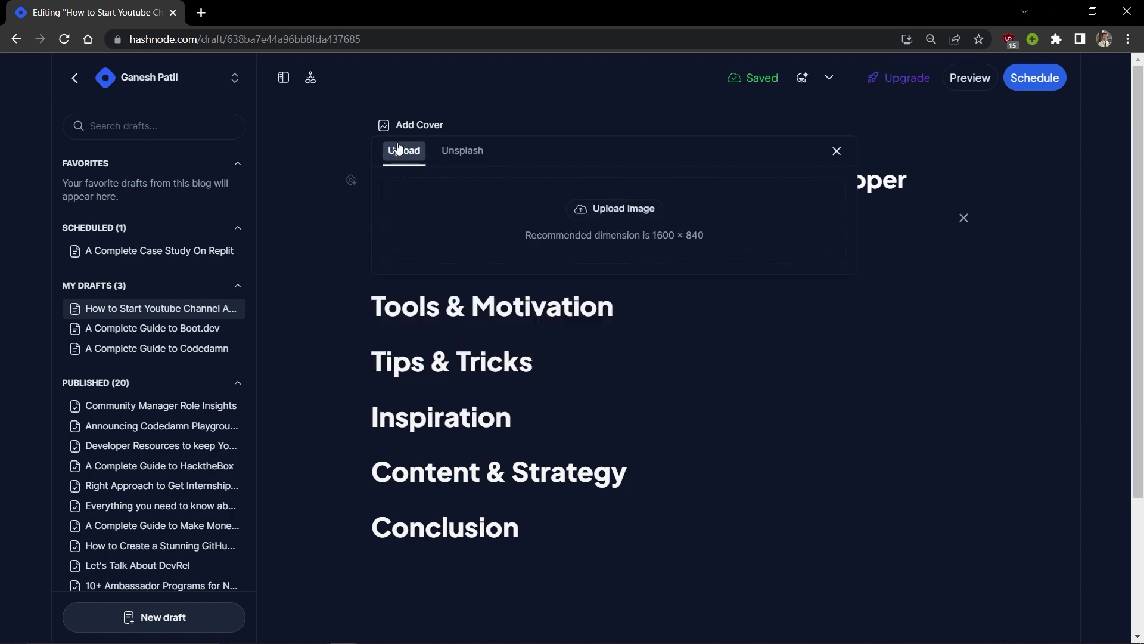
{"action": "left_click", "coordinate": [462, 149]}
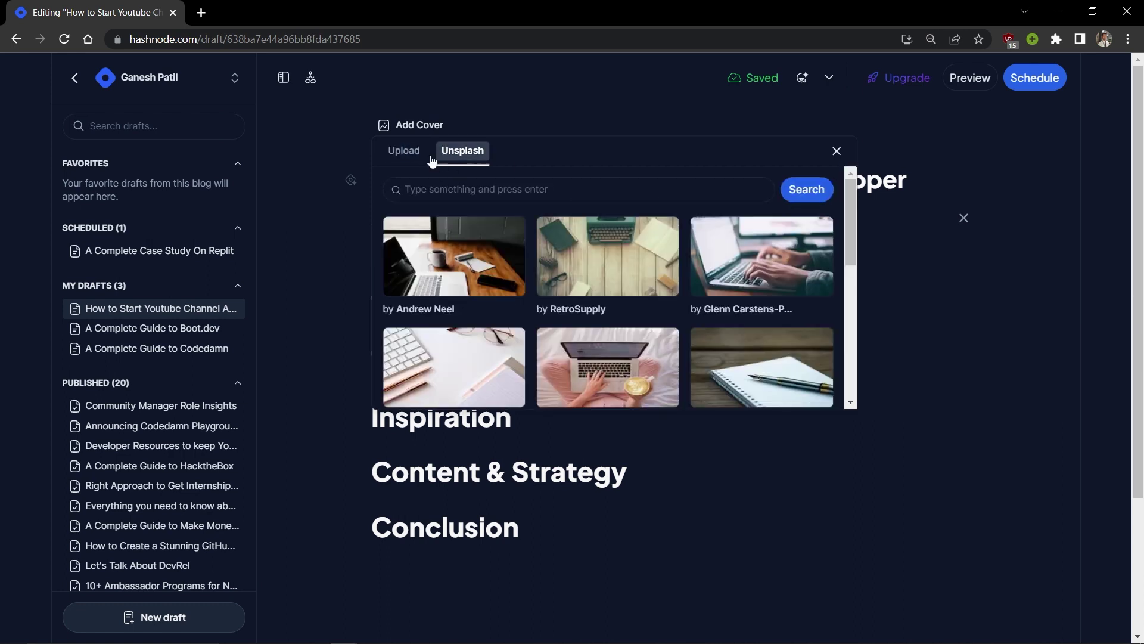
{"action": "left_click", "coordinate": [403, 151]}
Upload the Blue and Green YouTube thumbnail PNG from D: > Downloads as the cover.
{"action": "left_click", "coordinate": [596, 207]}
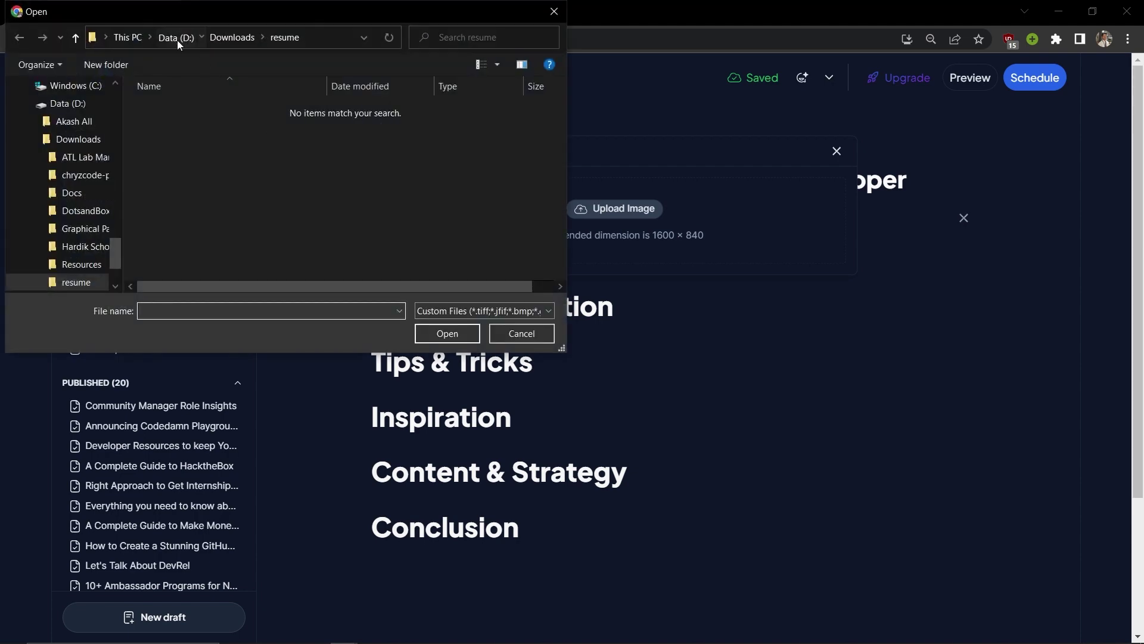
{"action": "left_click", "coordinate": [177, 41]}
{"action": "double_click", "coordinate": [195, 118]}
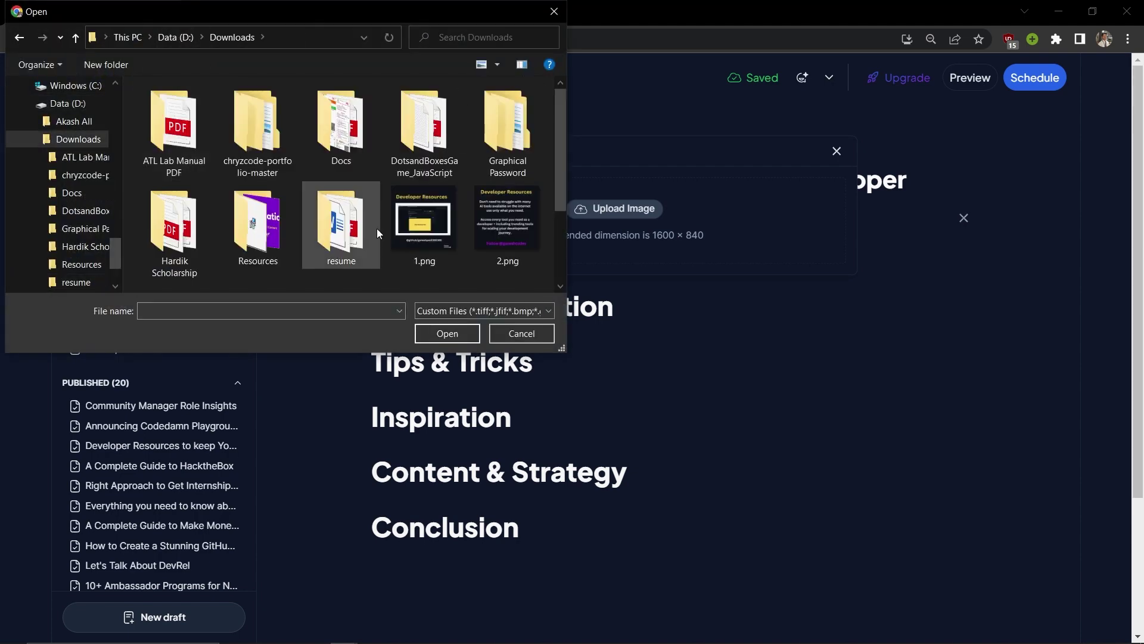
{"action": "scroll", "coordinate": [377, 232], "scroll_direction": "down", "scroll_amount": 2}
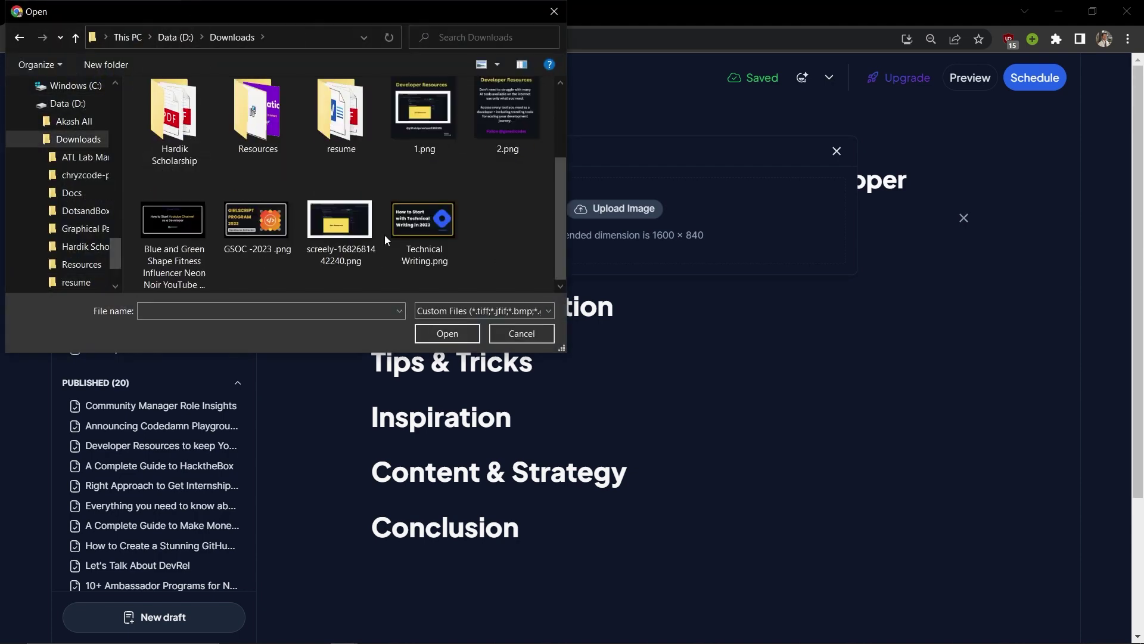
{"action": "left_click", "coordinate": [150, 225]}
{"action": "left_click", "coordinate": [447, 333]}
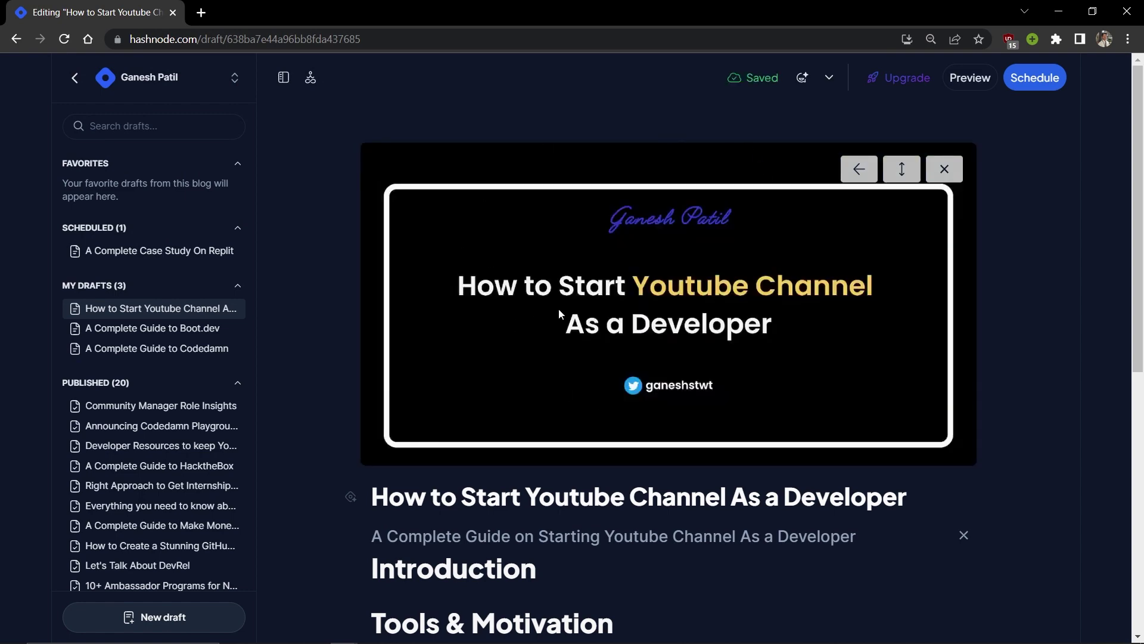
Add empty lines after the Conclusion heading.
{"action": "scroll", "coordinate": [559, 308], "scroll_direction": "down", "scroll_amount": 3}
{"action": "scroll", "coordinate": [524, 256], "scroll_direction": "up", "scroll_amount": 1}
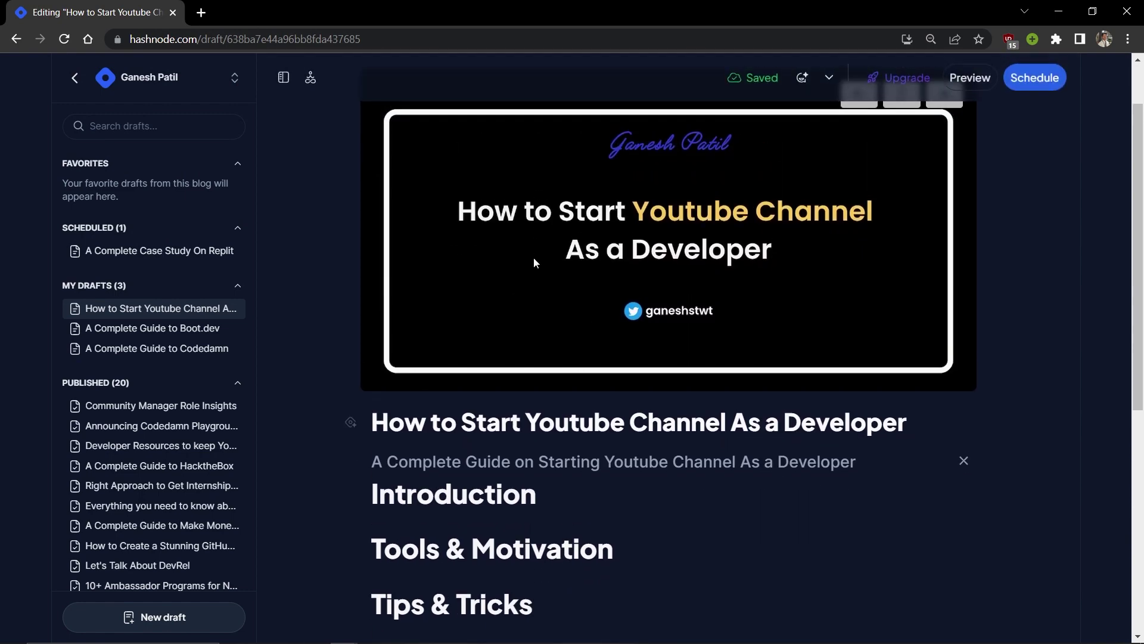
{"action": "scroll", "coordinate": [498, 230], "scroll_direction": "down", "scroll_amount": 1}
{"action": "scroll", "coordinate": [465, 286], "scroll_direction": "up", "scroll_amount": 1}
{"action": "scroll", "coordinate": [464, 286], "scroll_direction": "down", "scroll_amount": 2}
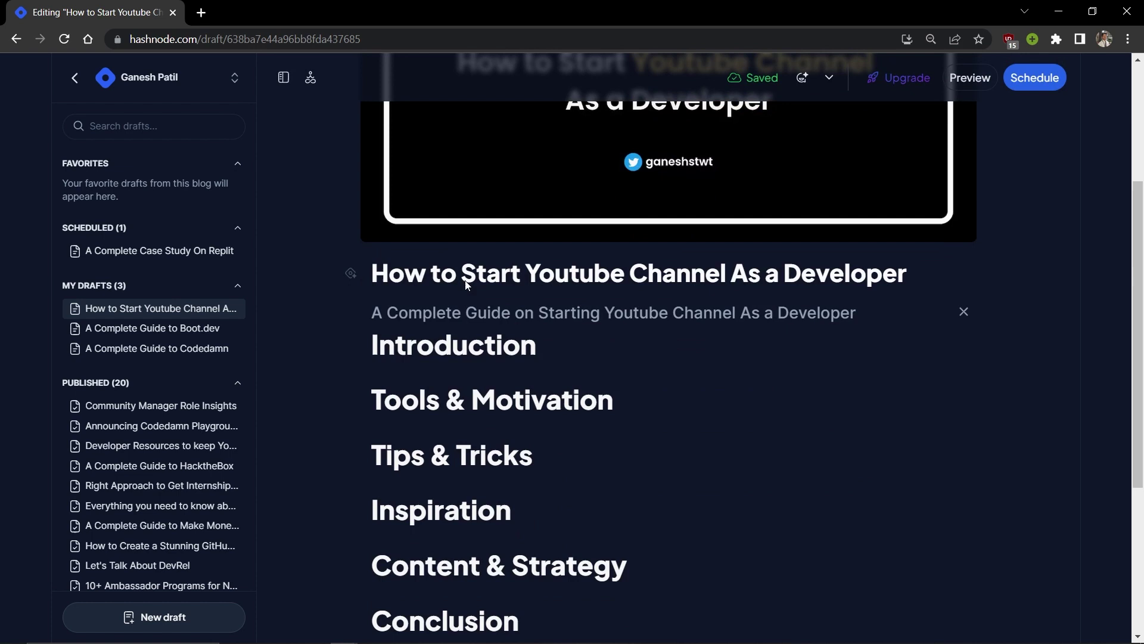
{"action": "scroll", "coordinate": [466, 285], "scroll_direction": "down", "scroll_amount": 4}
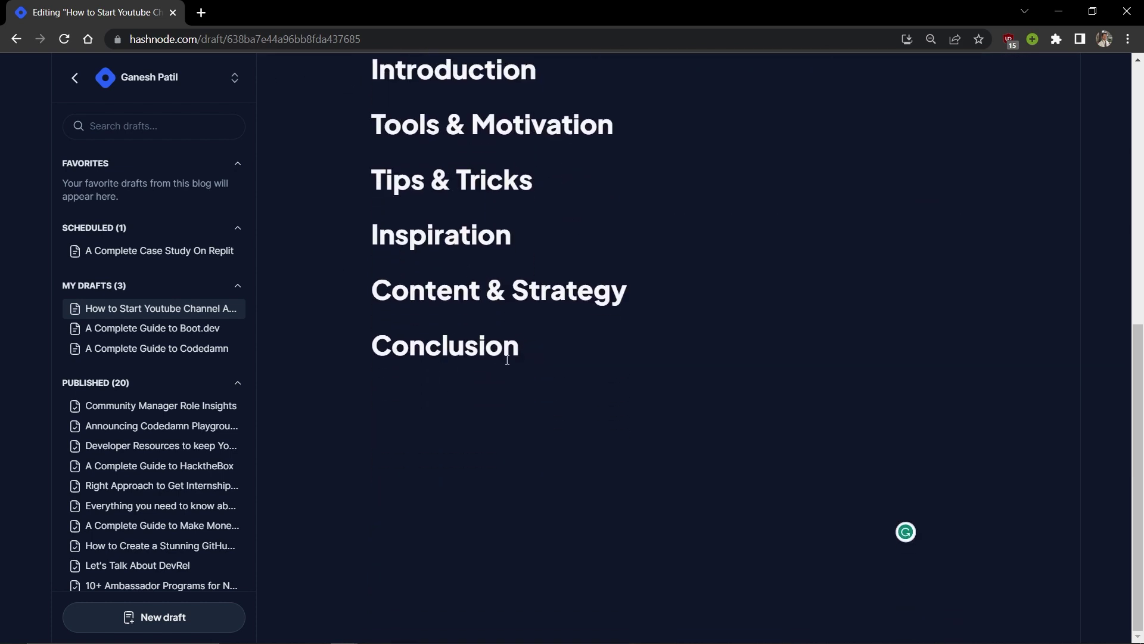
{"action": "left_click", "coordinate": [555, 346]}
{"action": "key", "text": "Return"}
{"action": "key", "text": "Return"}
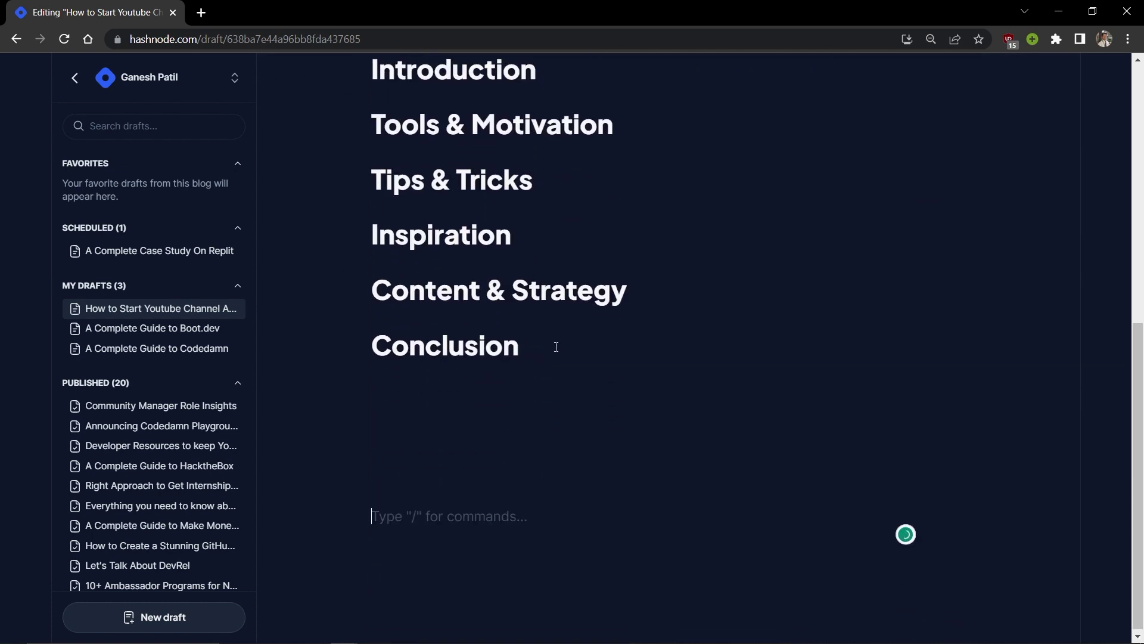
Insert blank space between the cover image and the article title.
{"action": "scroll", "coordinate": [462, 327], "scroll_direction": "up", "scroll_amount": 2}
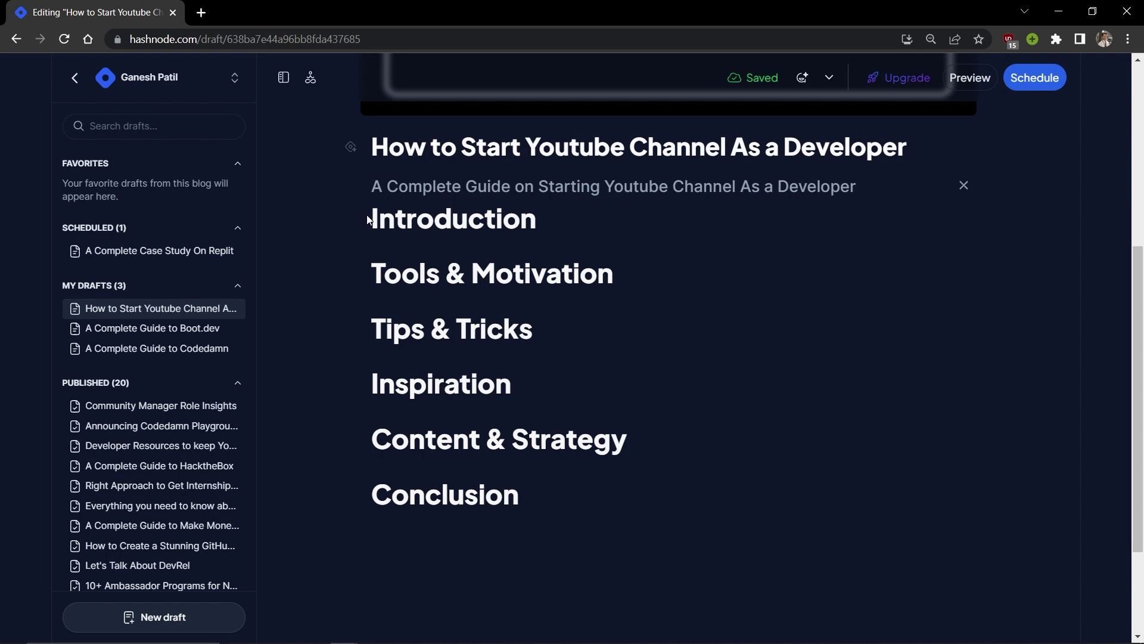
{"action": "left_click", "coordinate": [368, 147]}
{"action": "scroll", "coordinate": [368, 144], "scroll_direction": "up", "scroll_amount": 2}
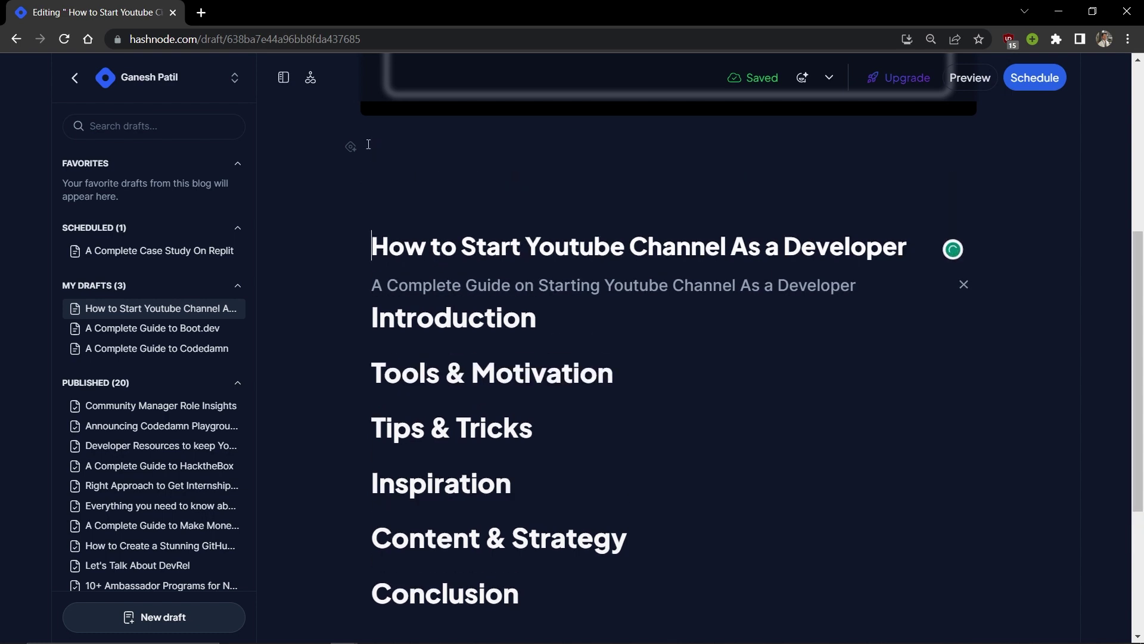
{"action": "scroll", "coordinate": [368, 144], "scroll_direction": "up", "scroll_amount": 4}
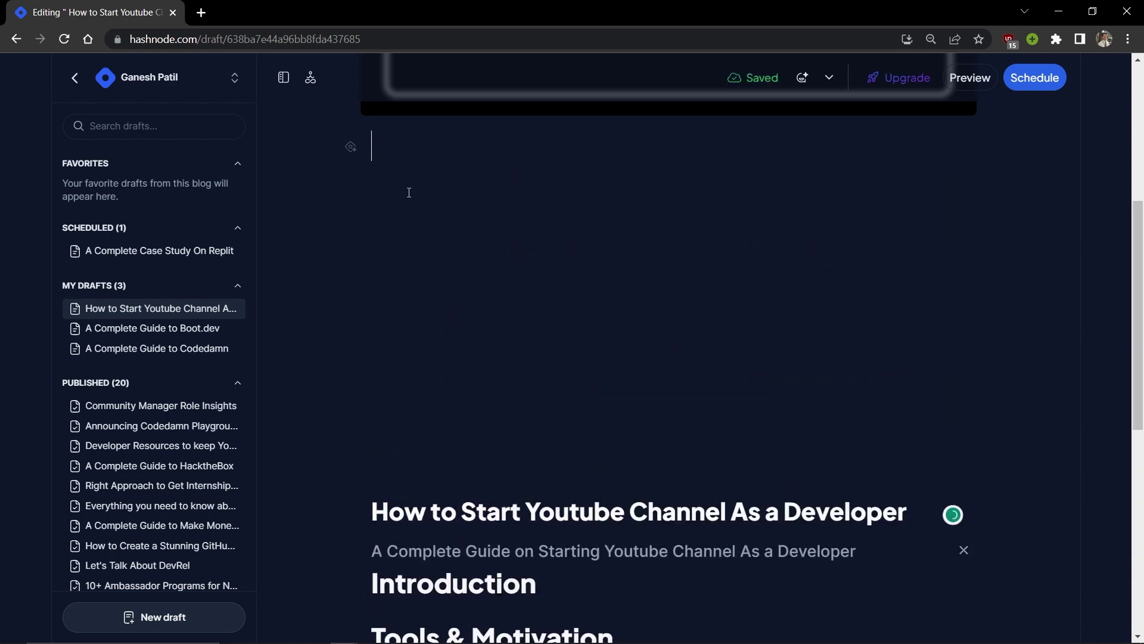
{"action": "scroll", "coordinate": [408, 193], "scroll_direction": "up", "scroll_amount": 1}
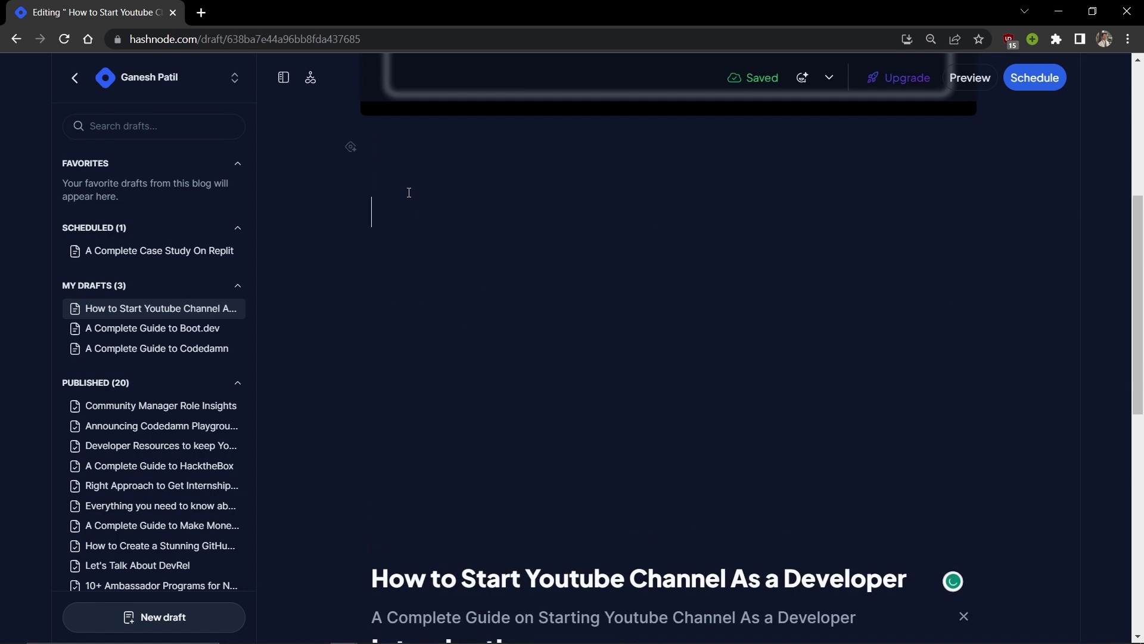
{"action": "scroll", "coordinate": [408, 193], "scroll_direction": "up", "scroll_amount": 6}
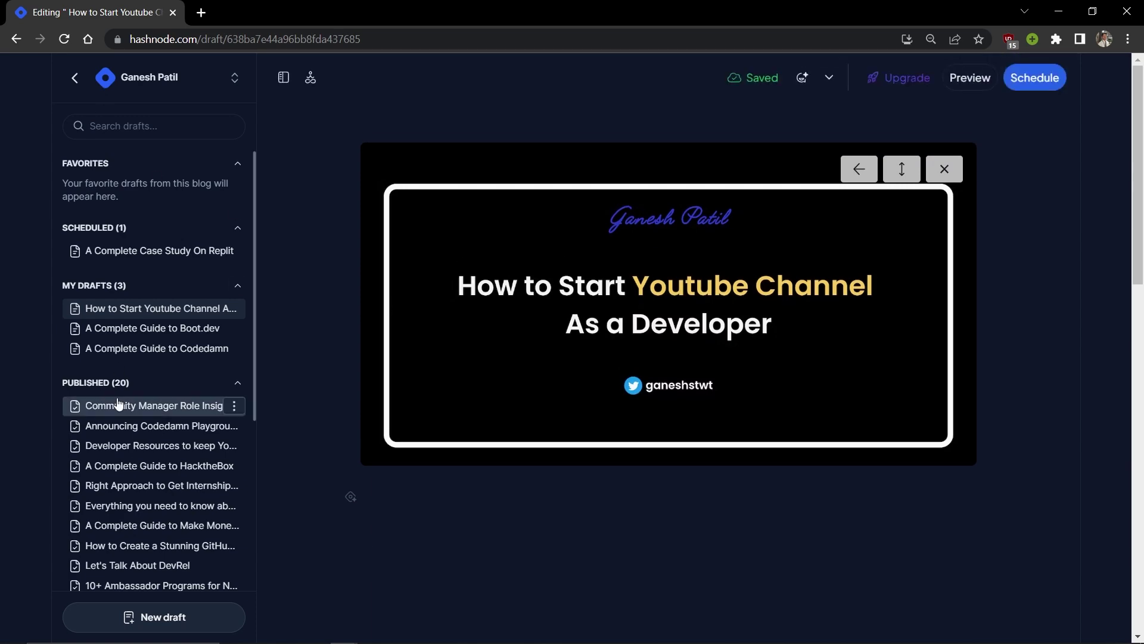
{"action": "scroll", "coordinate": [119, 402], "scroll_direction": "down", "scroll_amount": 3}
{"action": "scroll", "coordinate": [119, 402], "scroll_direction": "up", "scroll_amount": 3}
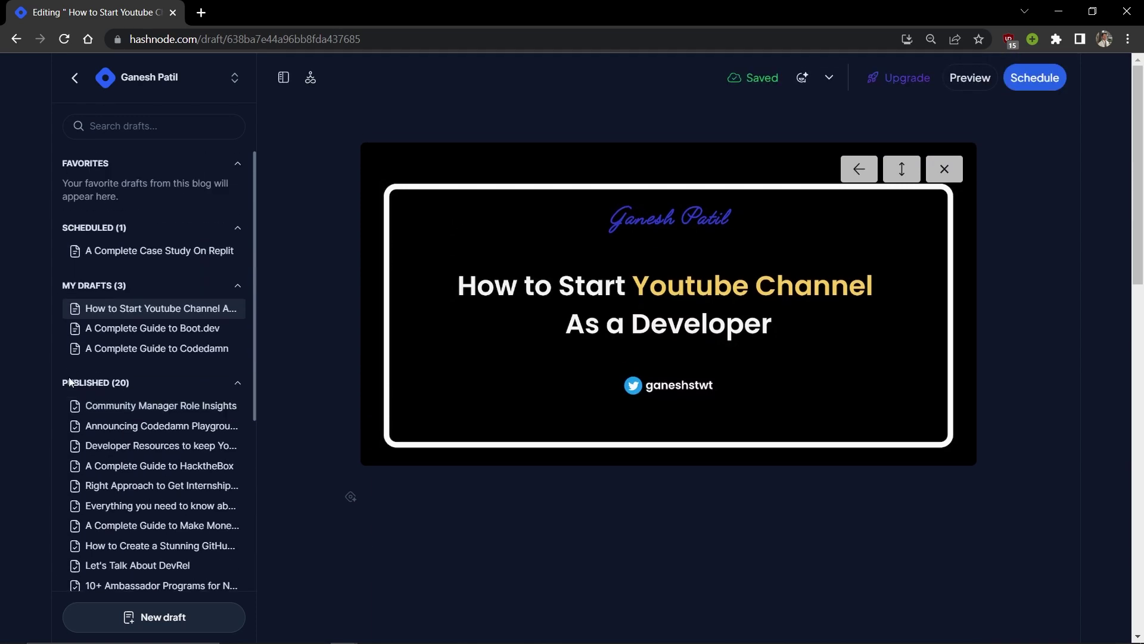
{"action": "scroll", "coordinate": [115, 390], "scroll_direction": "down", "scroll_amount": 5}
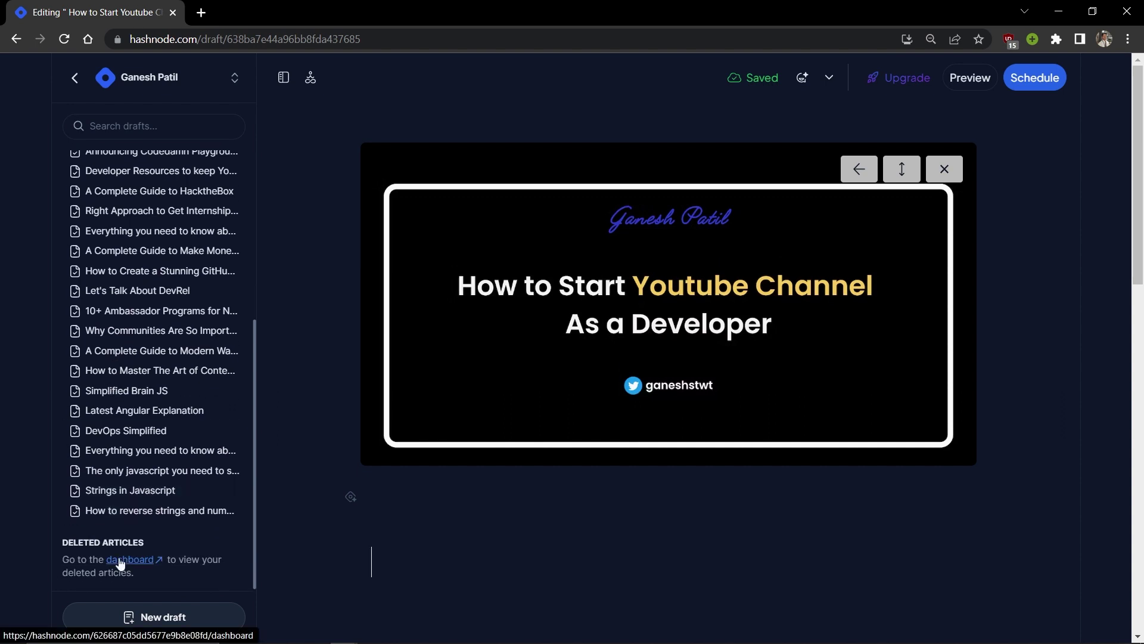
{"action": "scroll", "coordinate": [119, 560], "scroll_direction": "up", "scroll_amount": 5}
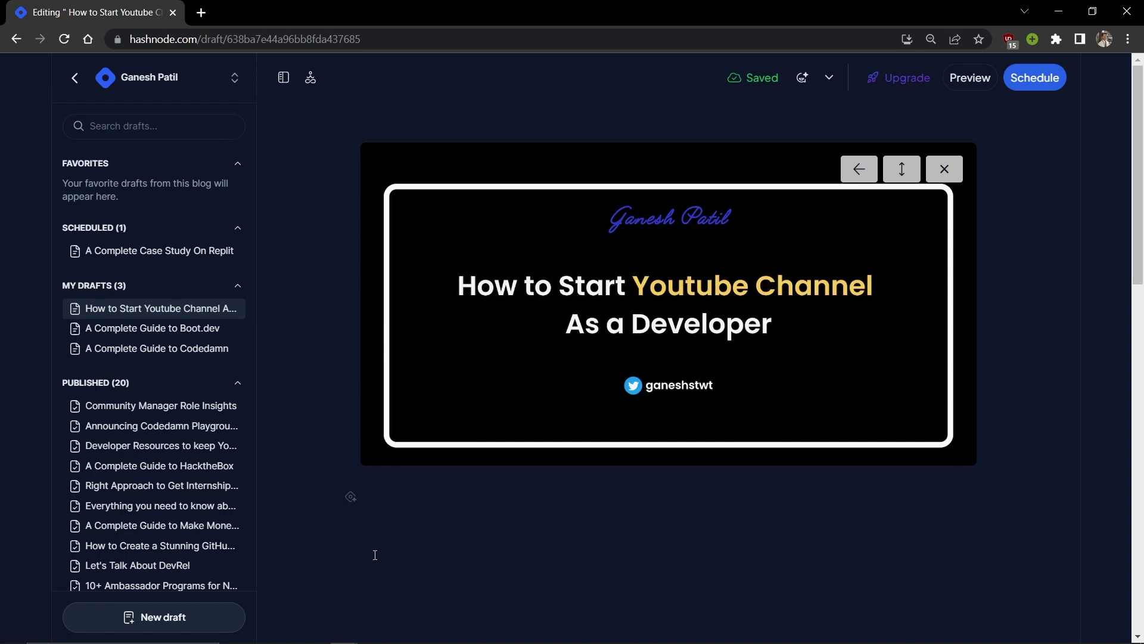
Delete the stray slashes, empty lines and a test heading '# jnjde' below the cover image.
{"action": "type", "text": "/"}
{"action": "key", "text": "BackSpace"}
{"action": "scroll", "coordinate": [408, 593], "scroll_direction": "down", "scroll_amount": 6}
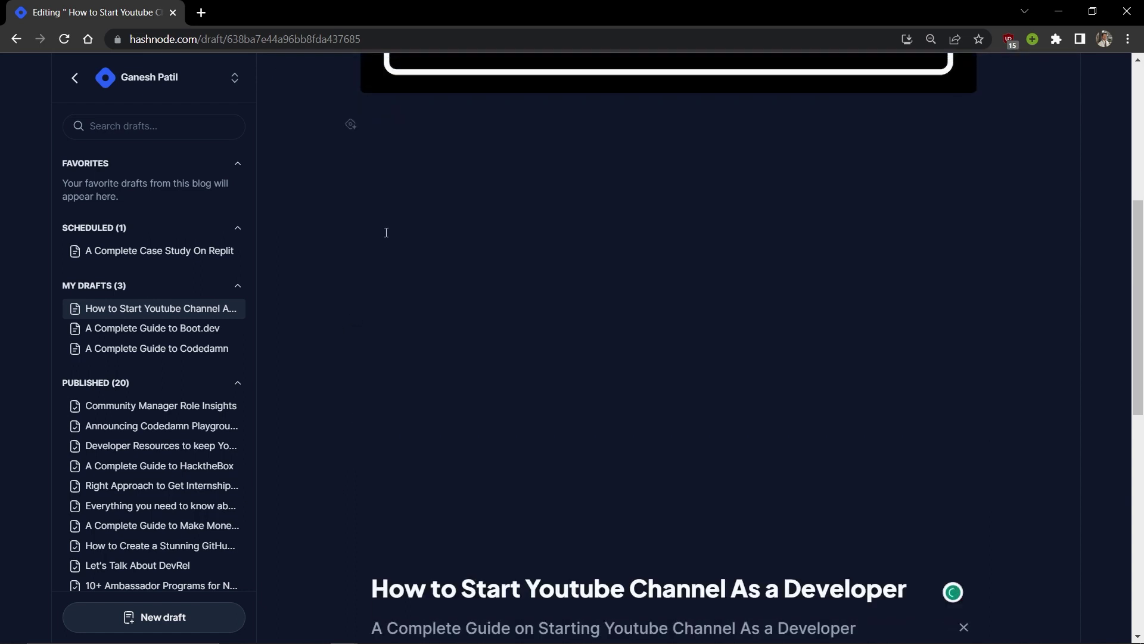
{"action": "type", "text": "/"}
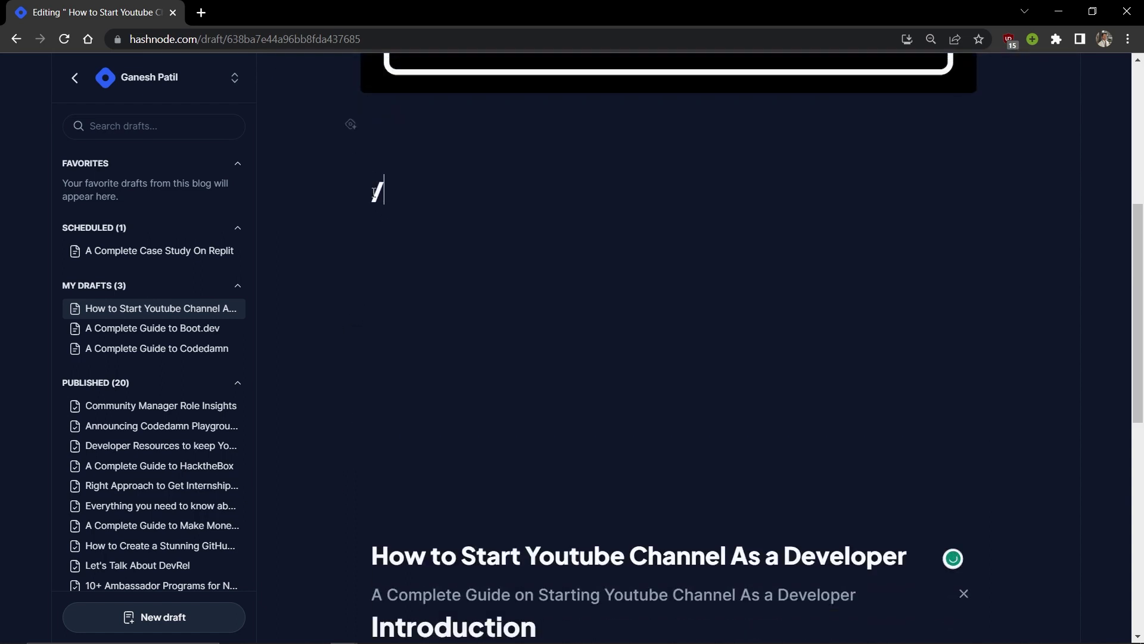
{"action": "key", "text": "BackSpace"}
{"action": "key", "text": "BackSpace"}
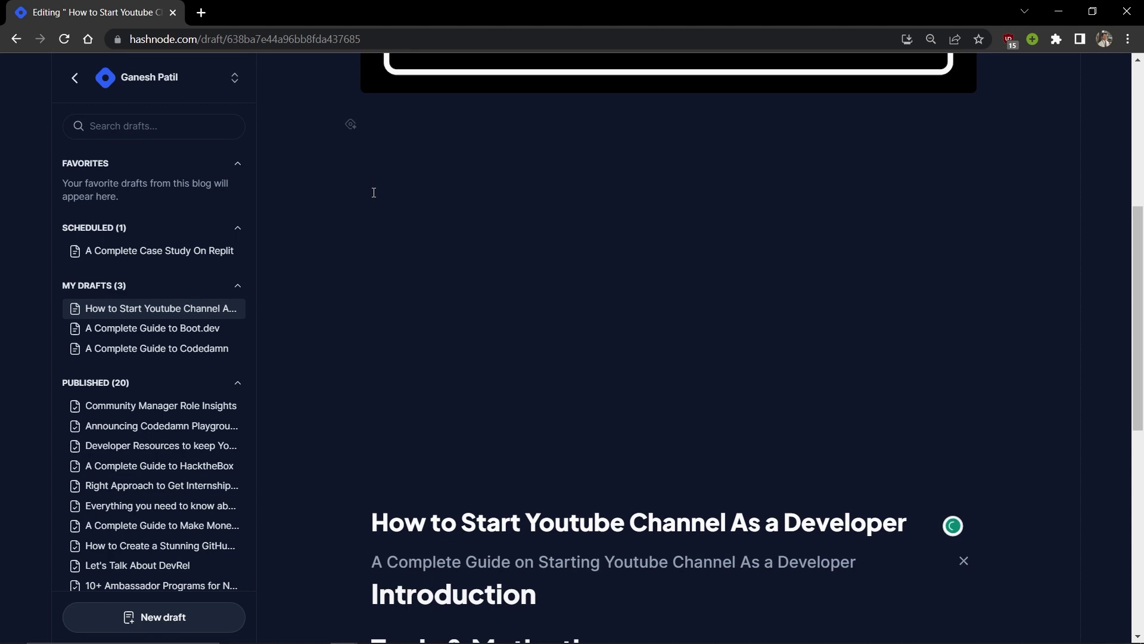
{"action": "key", "text": "Return"}
{"action": "type", "text": "# jnjde"}
{"action": "key", "text": "BackSpace"}
{"action": "key", "text": "BackSpace"}
{"action": "key", "text": "BackSpace"}
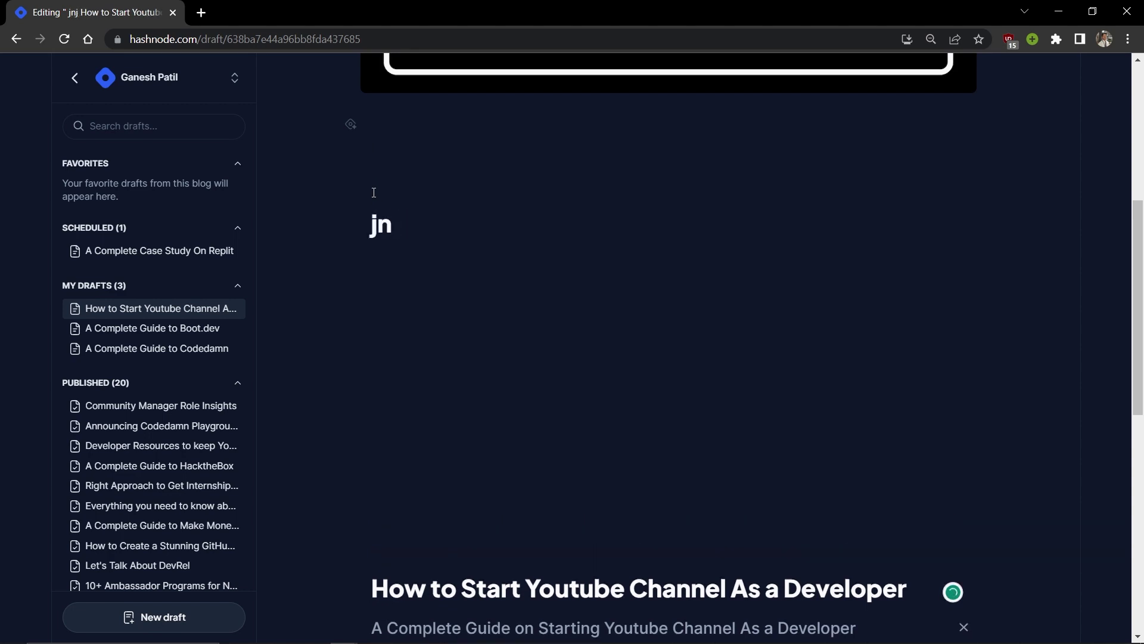
{"action": "key", "text": "BackSpace"}
{"action": "key", "text": "BackSpace"}
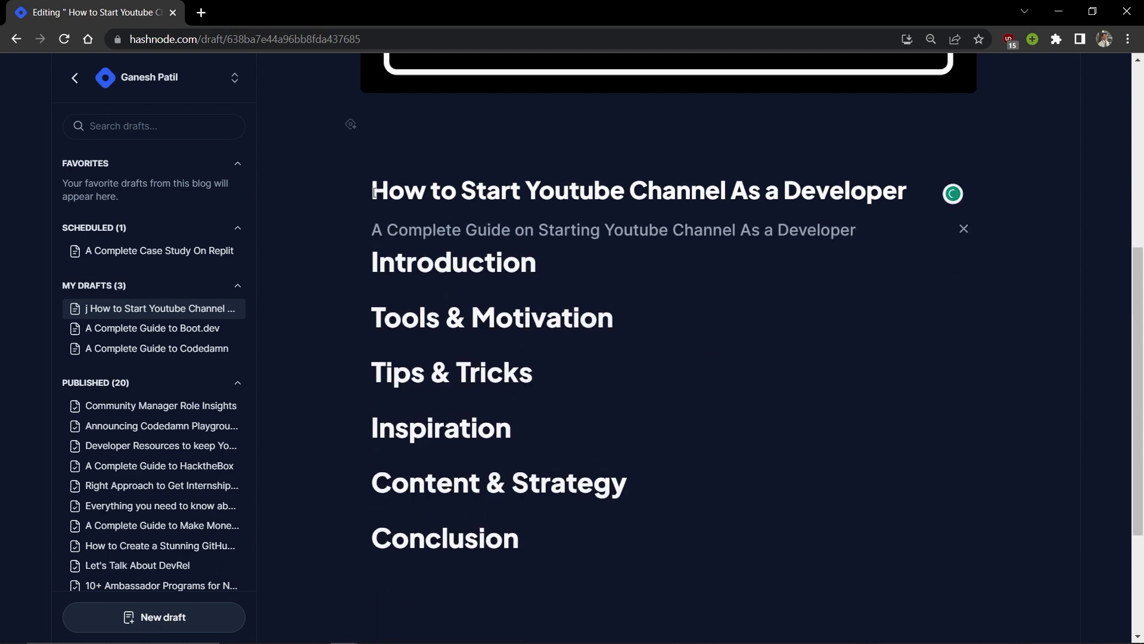
Browse the slash menu's AI and basic block types below Conclusion, then dismiss it.
{"action": "scroll", "coordinate": [395, 266], "scroll_direction": "down", "scroll_amount": 3}
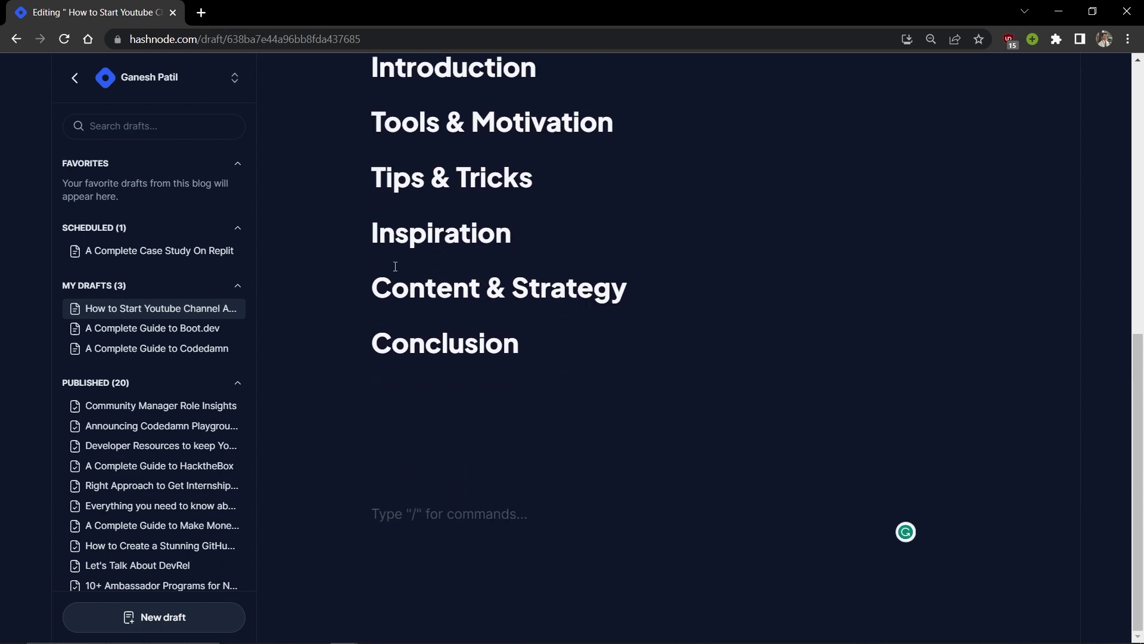
{"action": "left_click", "coordinate": [426, 432]}
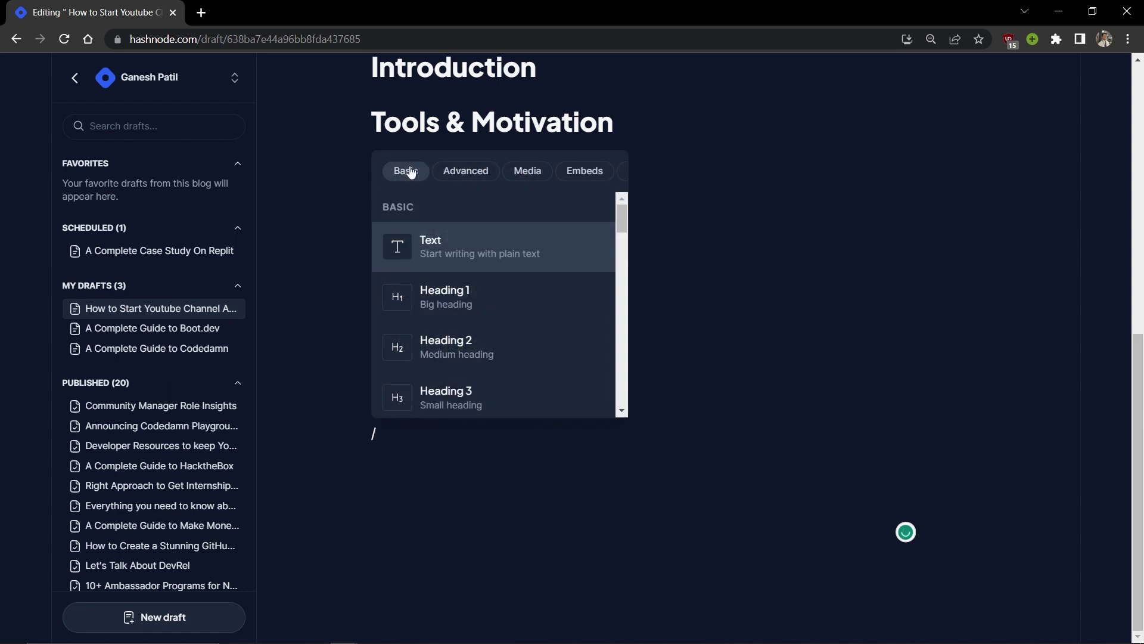
{"action": "left_click", "coordinate": [620, 180]}
{"action": "left_click_drag", "start_coordinate": [621, 180], "coordinate": [535, 173]}
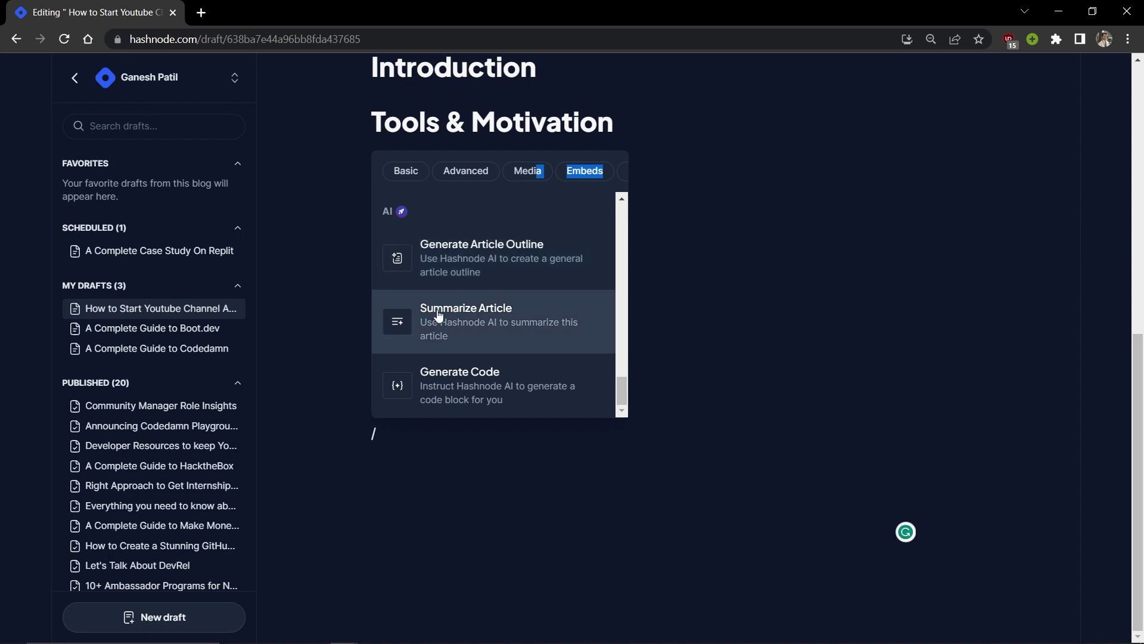
{"action": "scroll", "coordinate": [439, 349], "scroll_direction": "up", "scroll_amount": 10}
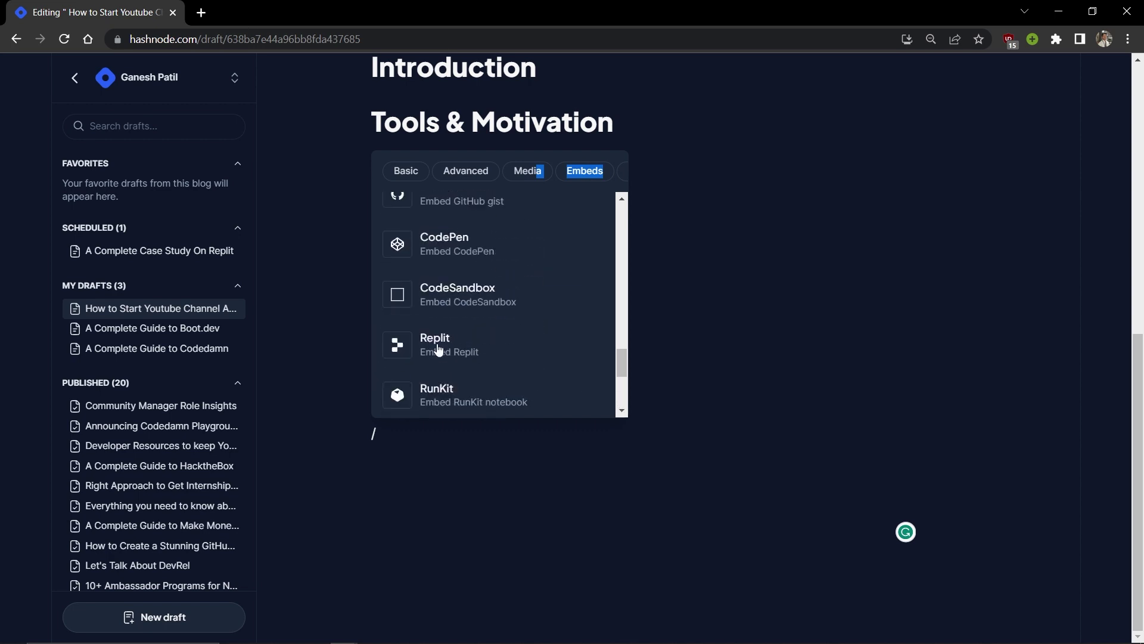
{"action": "scroll", "coordinate": [439, 349], "scroll_direction": "up", "scroll_amount": 8}
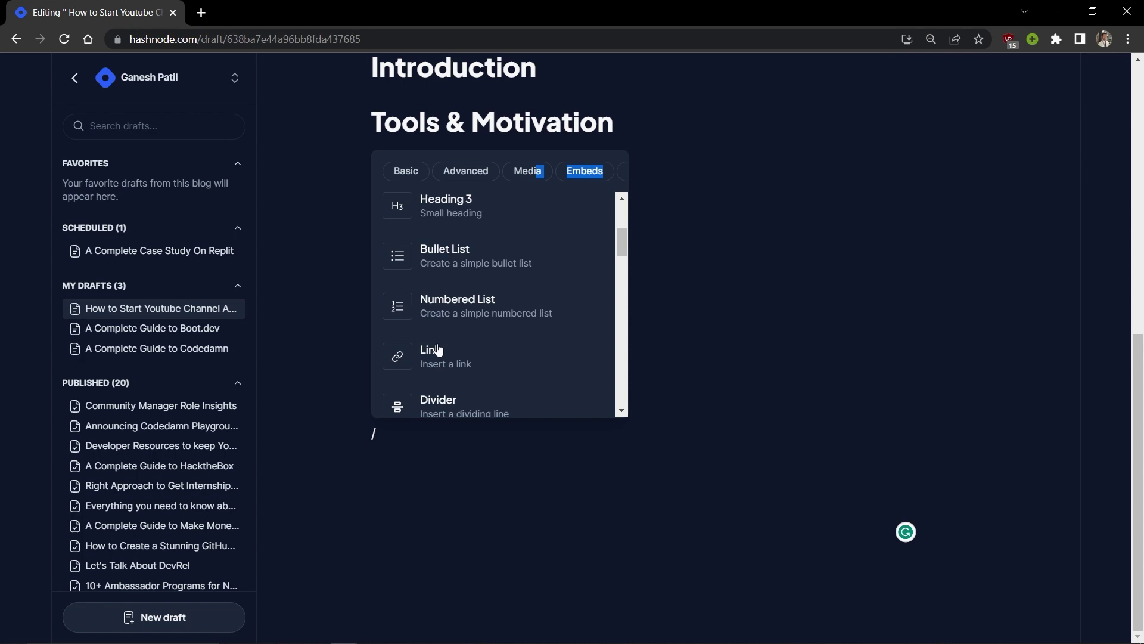
{"action": "left_click", "coordinate": [408, 178]}
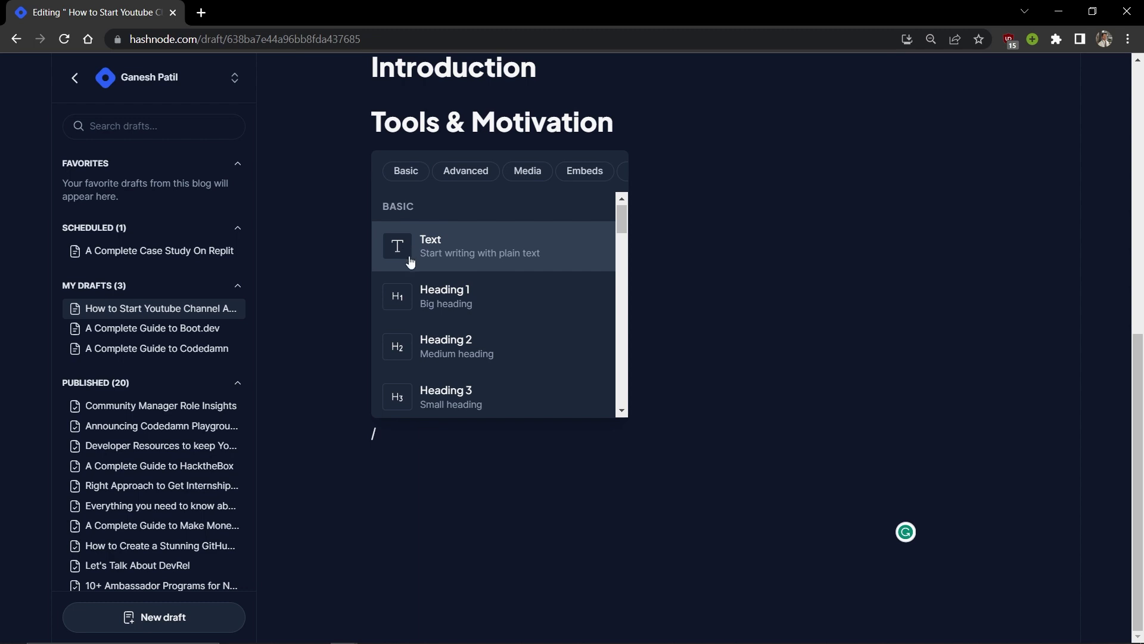
{"action": "scroll", "coordinate": [447, 286], "scroll_direction": "down", "scroll_amount": 1}
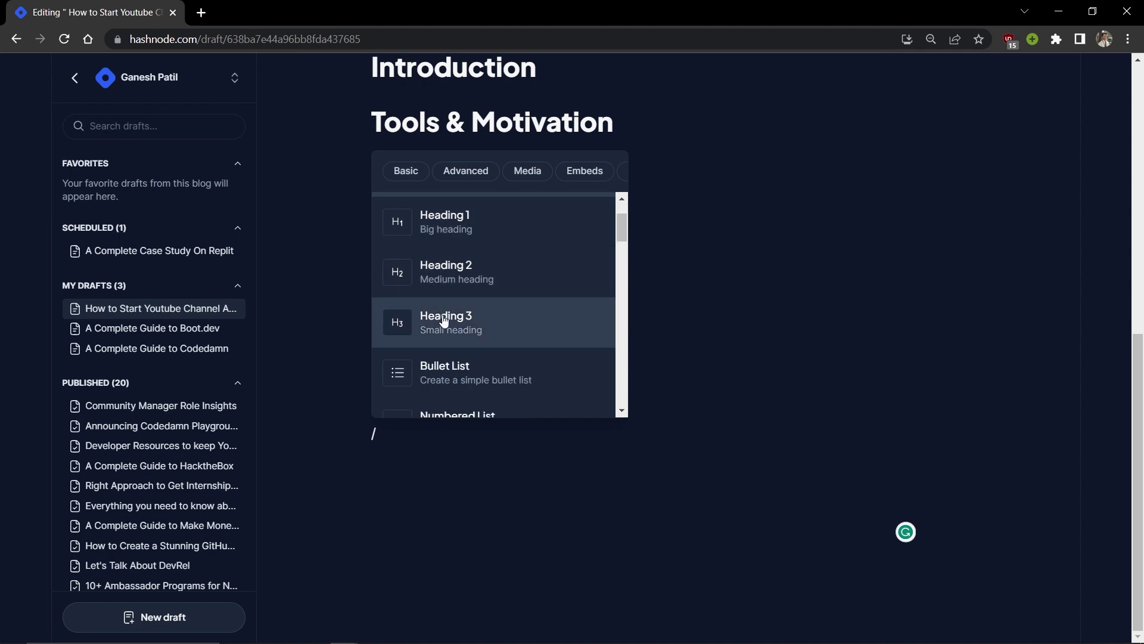
{"action": "scroll", "coordinate": [444, 321], "scroll_direction": "down", "scroll_amount": 2}
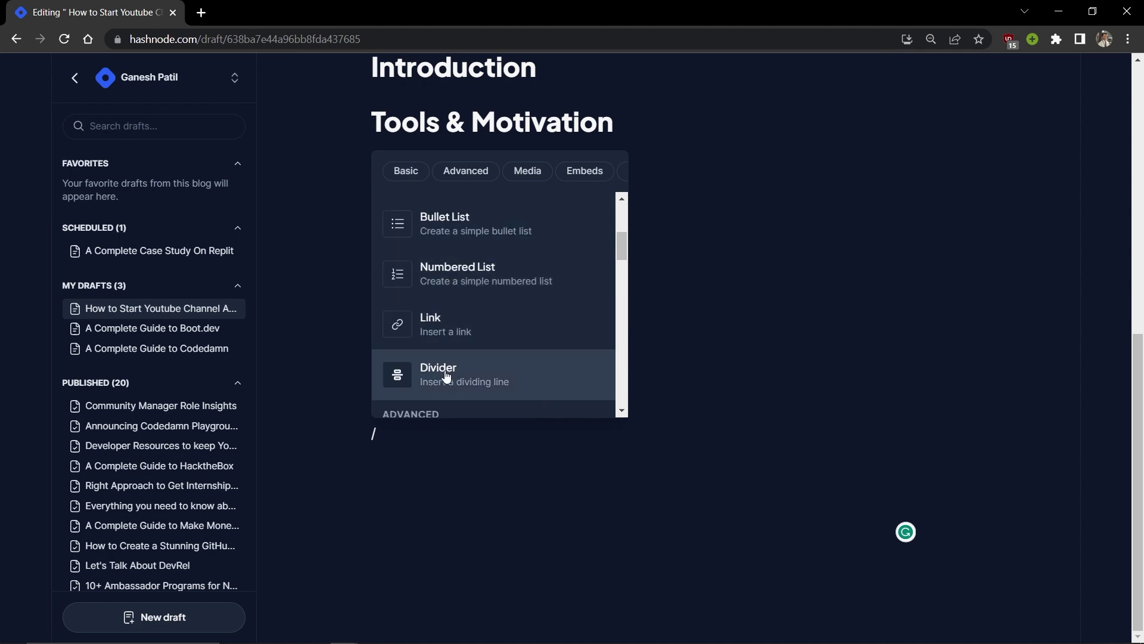
{"action": "scroll", "coordinate": [446, 363], "scroll_direction": "down", "scroll_amount": 1}
{"action": "scroll", "coordinate": [475, 319], "scroll_direction": "down", "scroll_amount": 1}
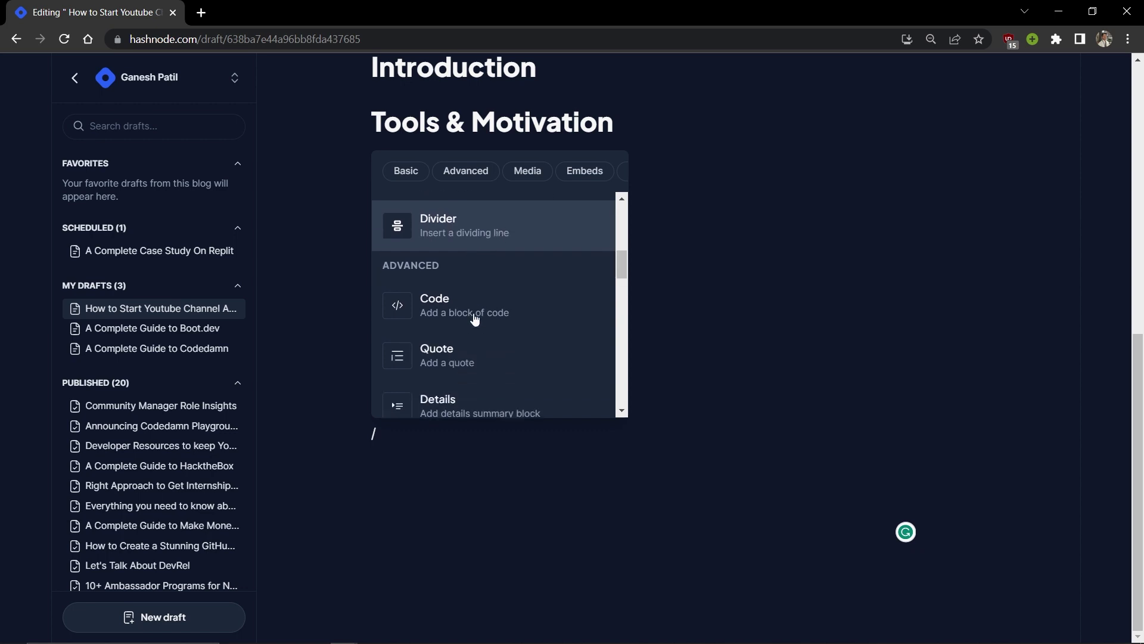
{"action": "scroll", "coordinate": [474, 319], "scroll_direction": "down", "scroll_amount": 1}
{"action": "scroll", "coordinate": [457, 243], "scroll_direction": "down", "scroll_amount": 1}
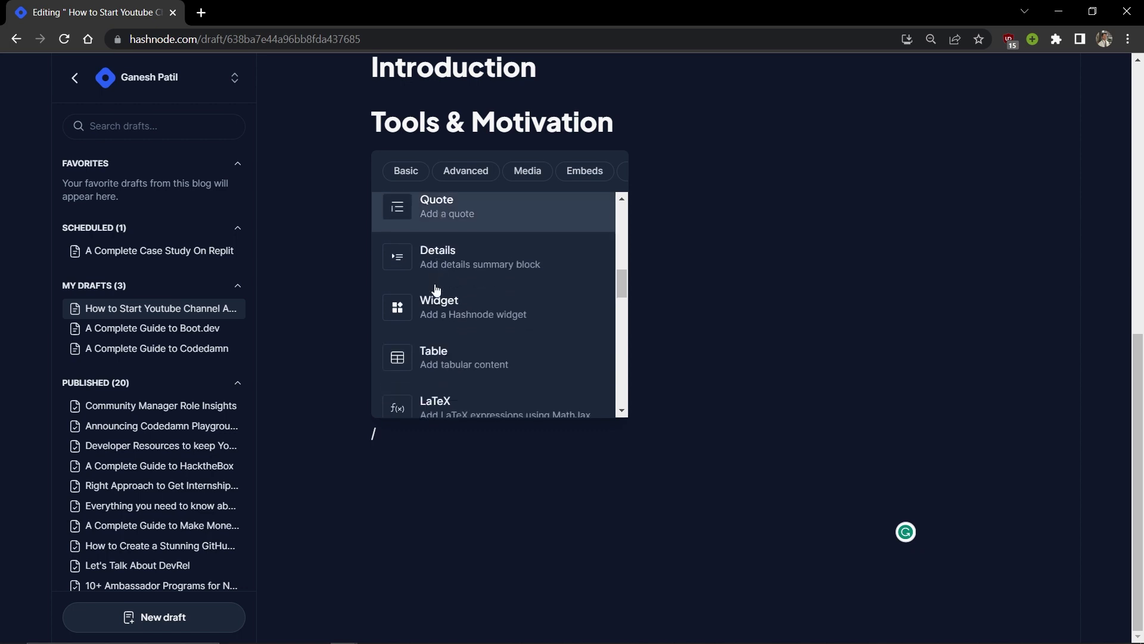
{"action": "scroll", "coordinate": [435, 289], "scroll_direction": "down", "scroll_amount": 1}
{"action": "scroll", "coordinate": [436, 289], "scroll_direction": "down", "scroll_amount": 3}
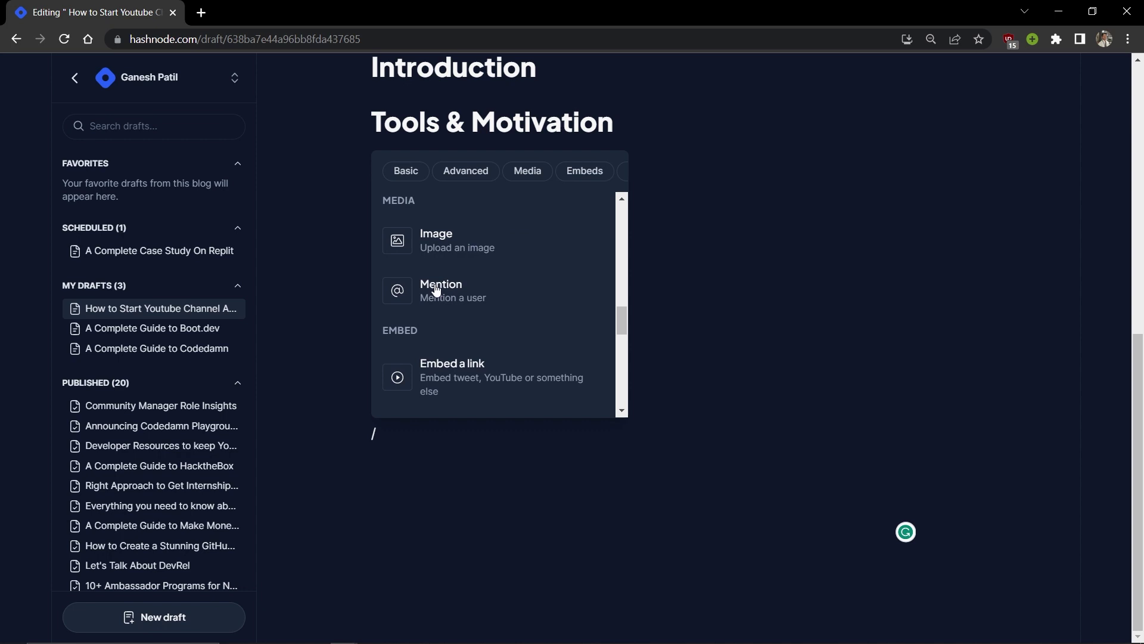
{"action": "scroll", "coordinate": [436, 289], "scroll_direction": "down", "scroll_amount": 3}
{"action": "scroll", "coordinate": [435, 294], "scroll_direction": "up", "scroll_amount": 2}
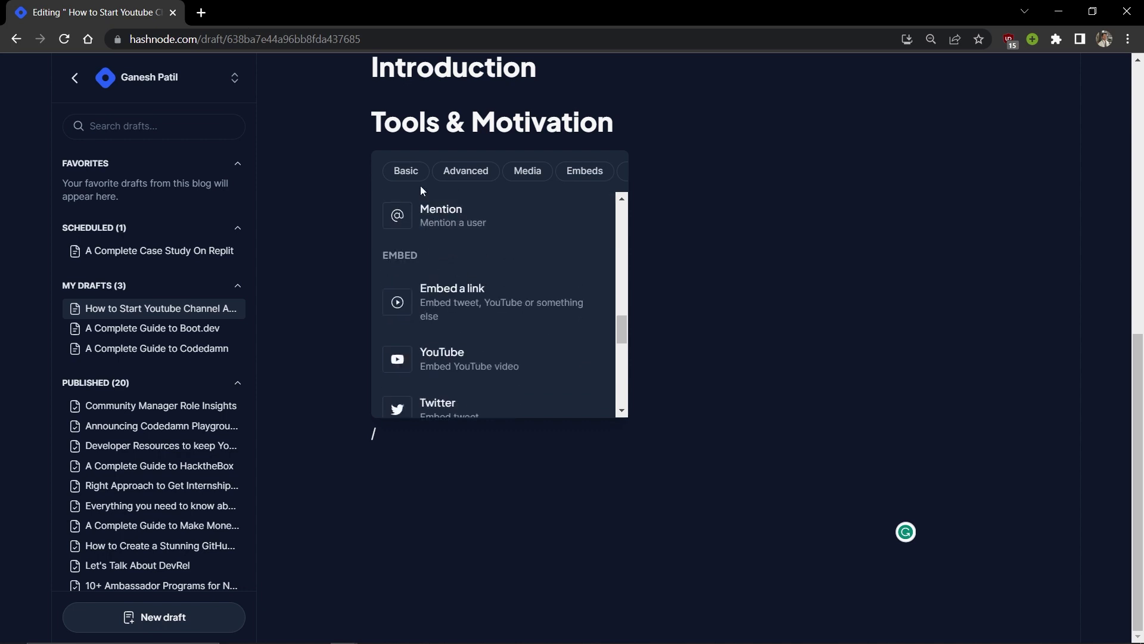
{"action": "left_click", "coordinate": [467, 460]}
Clear the stray slash and turn the empty line into a Heading 1.
{"action": "left_click", "coordinate": [376, 433]}
{"action": "key", "text": "BackSpace"}
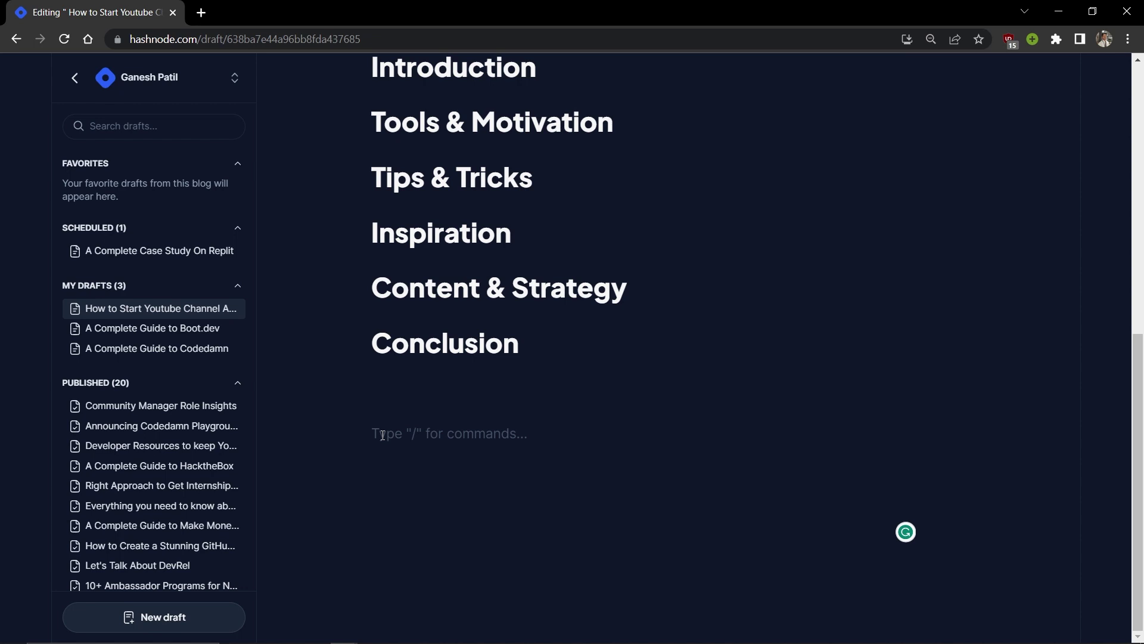
{"action": "type", "text": "/"}
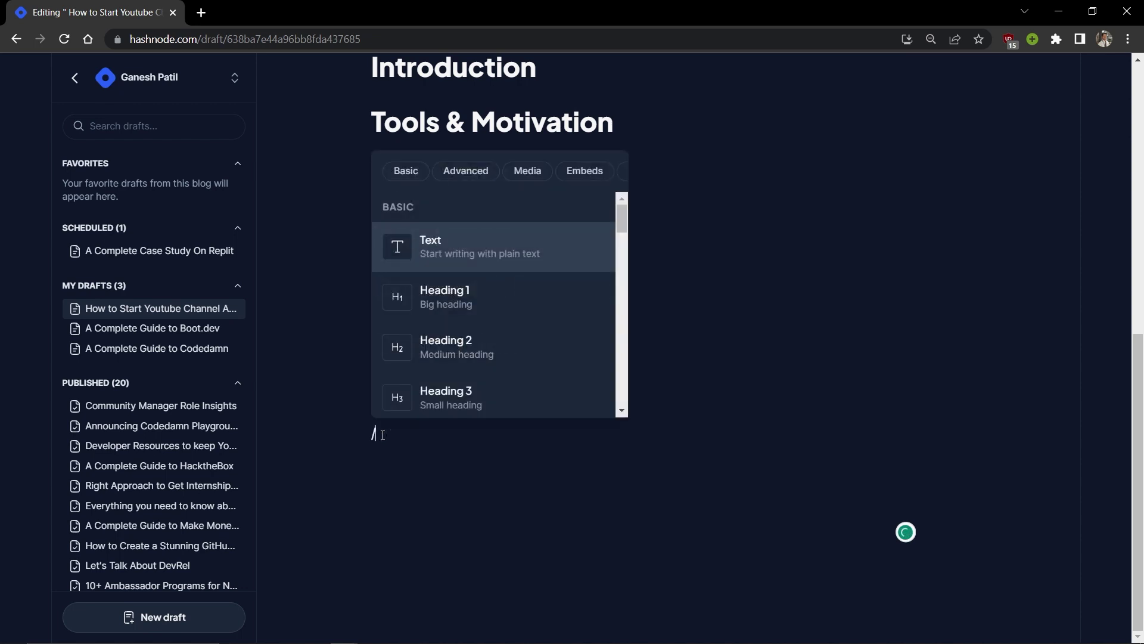
{"action": "key", "text": "Down"}
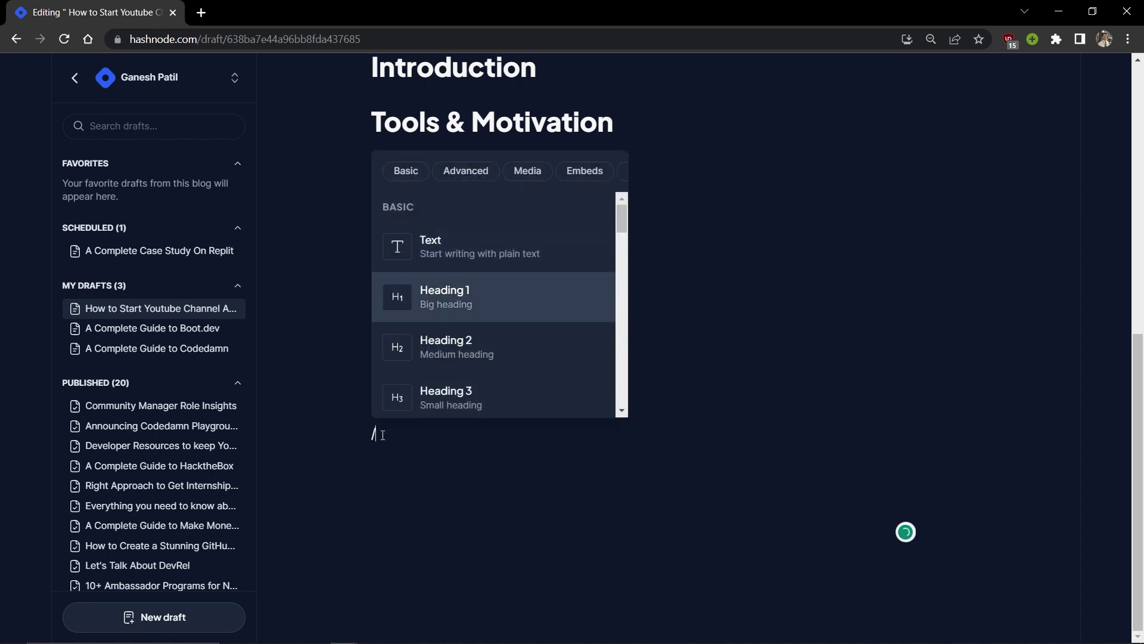
{"action": "key", "text": "Return"}
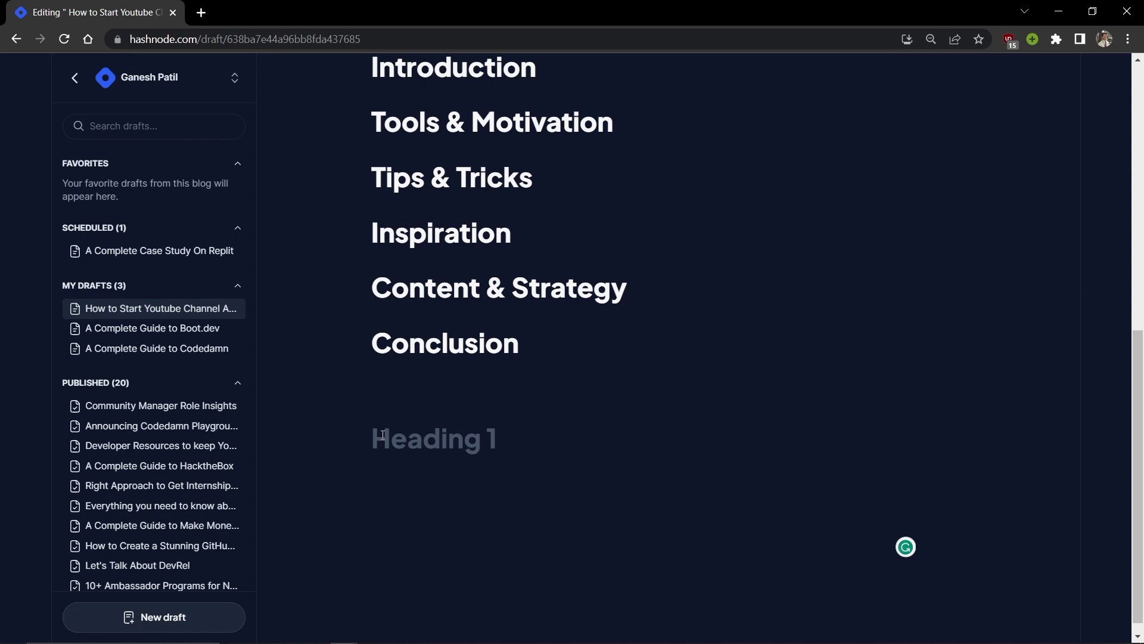
Title the Heading 1 line 'Title 1'.
{"action": "type", "text": "Titlr"}
{"action": "key", "text": "BackSpace"}
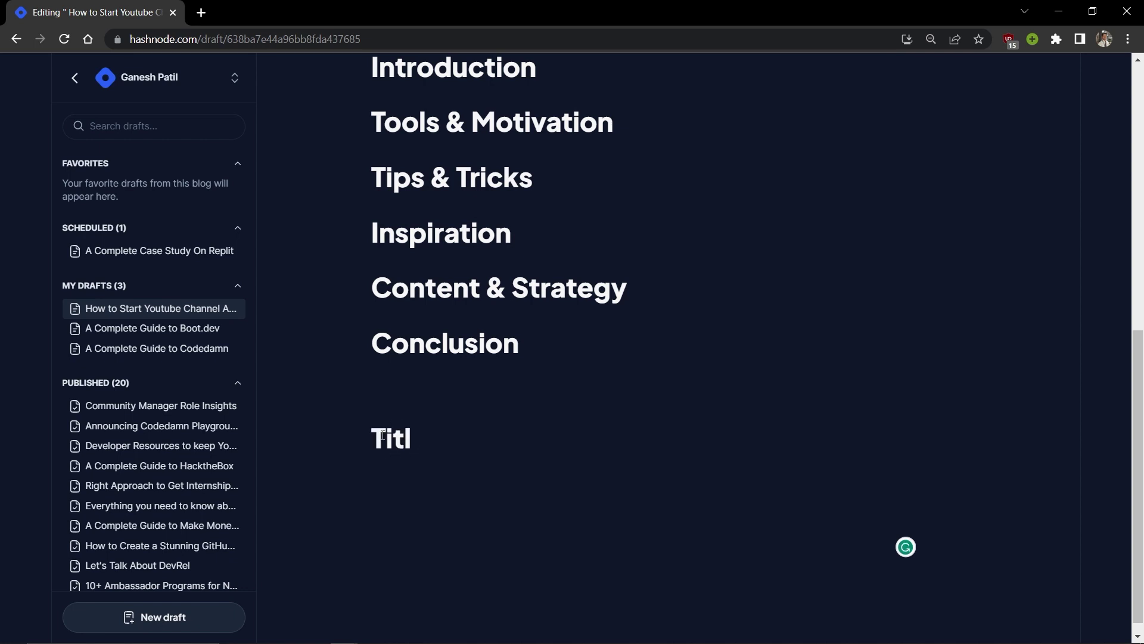
{"action": "type", "text": "e 1"}
{"action": "key", "text": "Return"}
Add a Heading 2 reading 'Title 2'.
{"action": "type", "text": "/"}
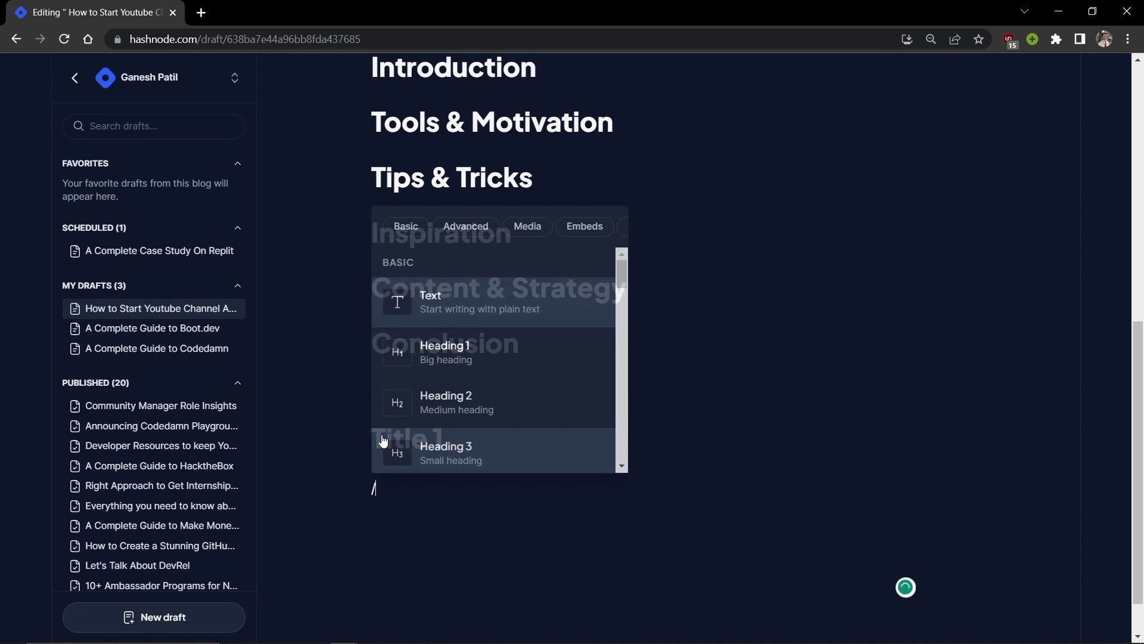
{"action": "key", "text": "Up"}
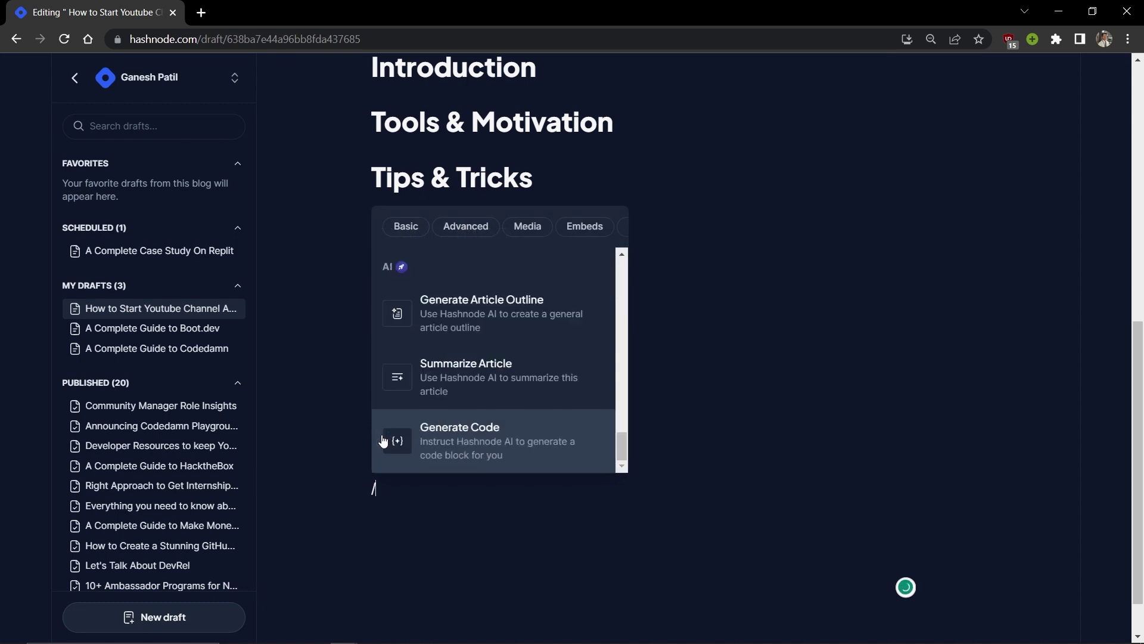
{"action": "scroll", "coordinate": [558, 302], "scroll_direction": "up", "scroll_amount": 10}
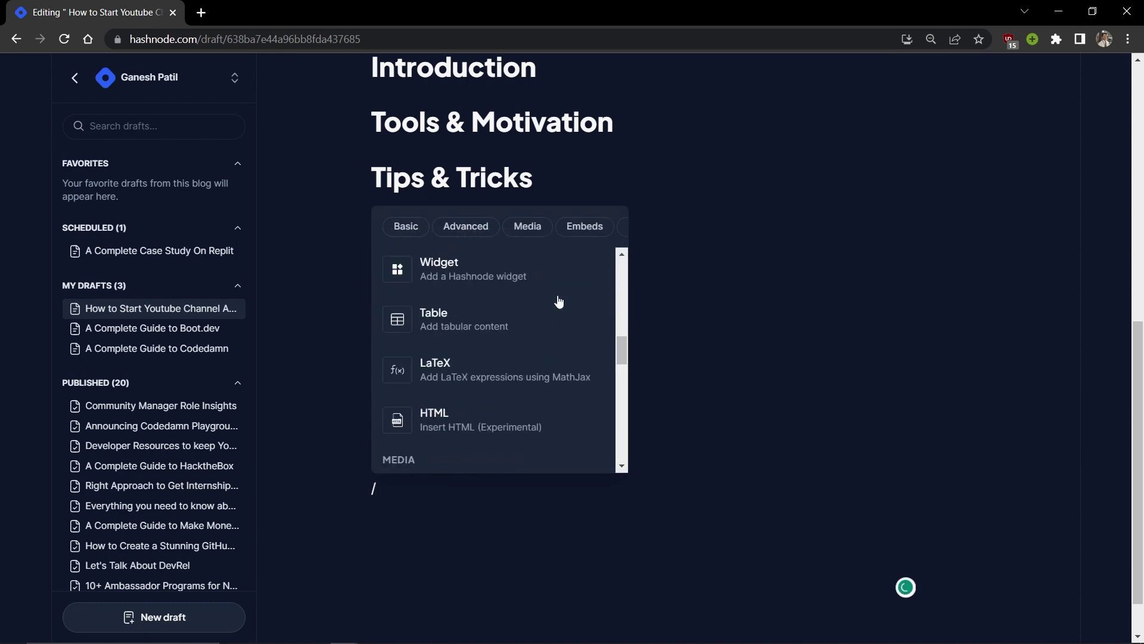
{"action": "scroll", "coordinate": [558, 301], "scroll_direction": "up", "scroll_amount": 5}
{"action": "left_click", "coordinate": [442, 407]}
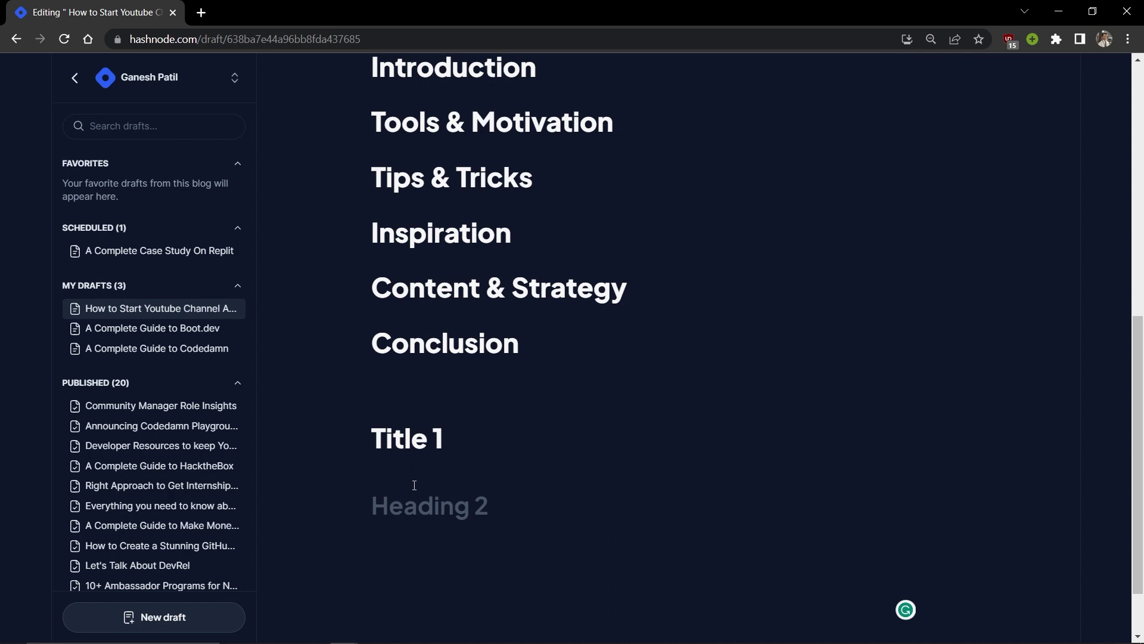
{"action": "type", "text": "Title 2"}
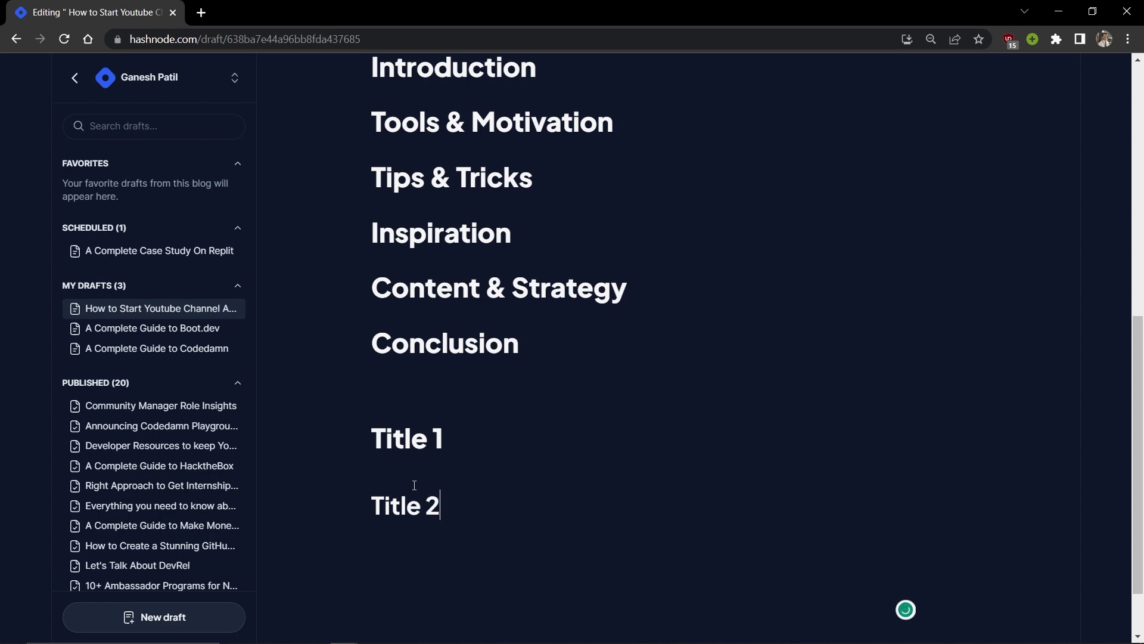
{"action": "key", "text": "Return"}
Add a Heading 3 reading 'Title 3'.
{"action": "type", "text": "/"}
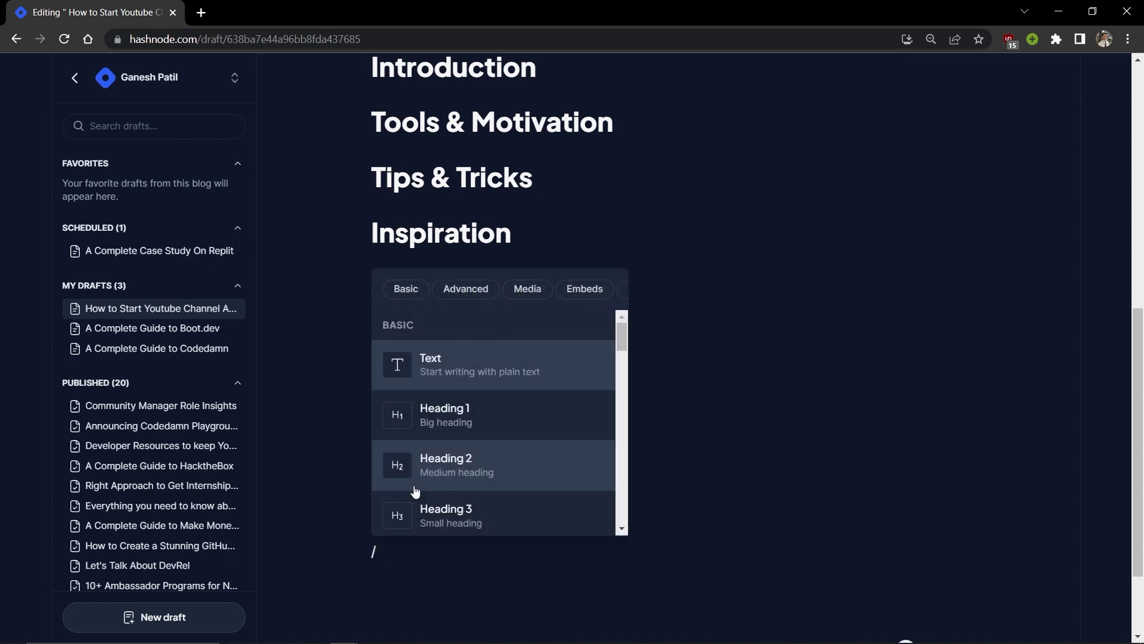
{"action": "left_click", "coordinate": [446, 513]}
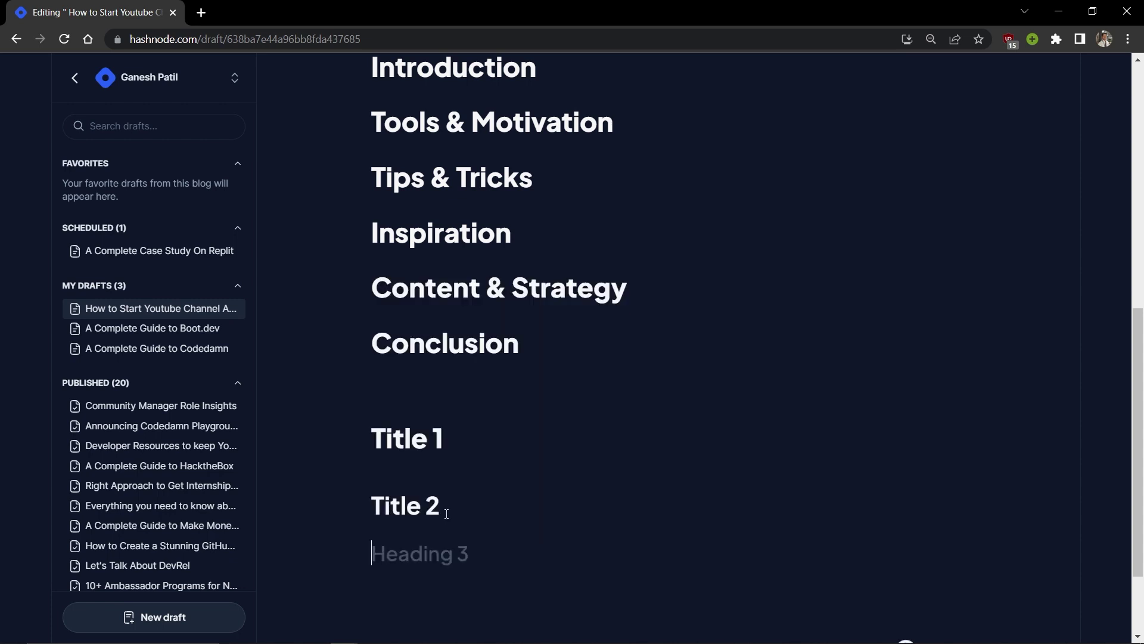
{"action": "type", "text": "Titk"}
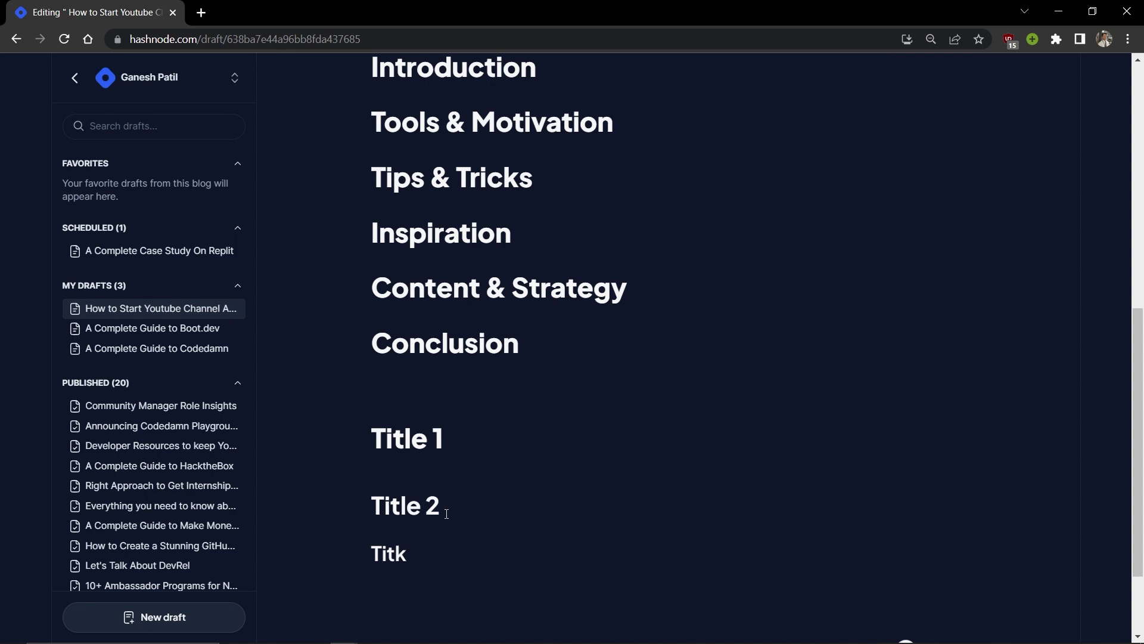
{"action": "key", "text": "BackSpace"}
{"action": "type", "text": "le 3"}
{"action": "key", "text": "Return"}
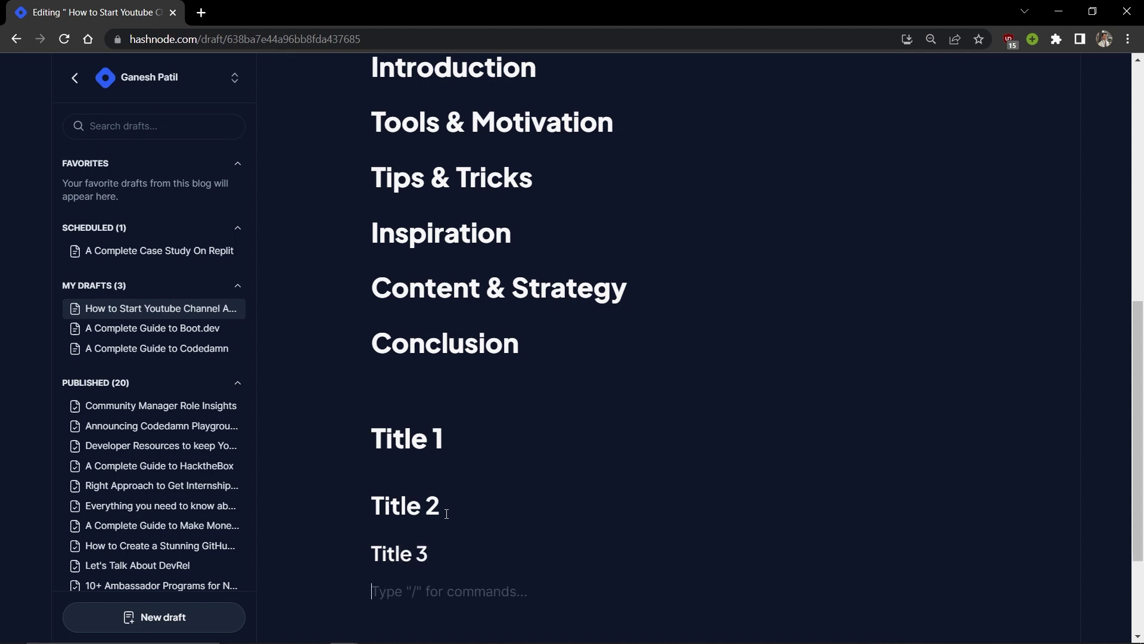
Add a plain text paragraph 'Hello amazing viewers' below the headings.
{"action": "type", "text": "/"}
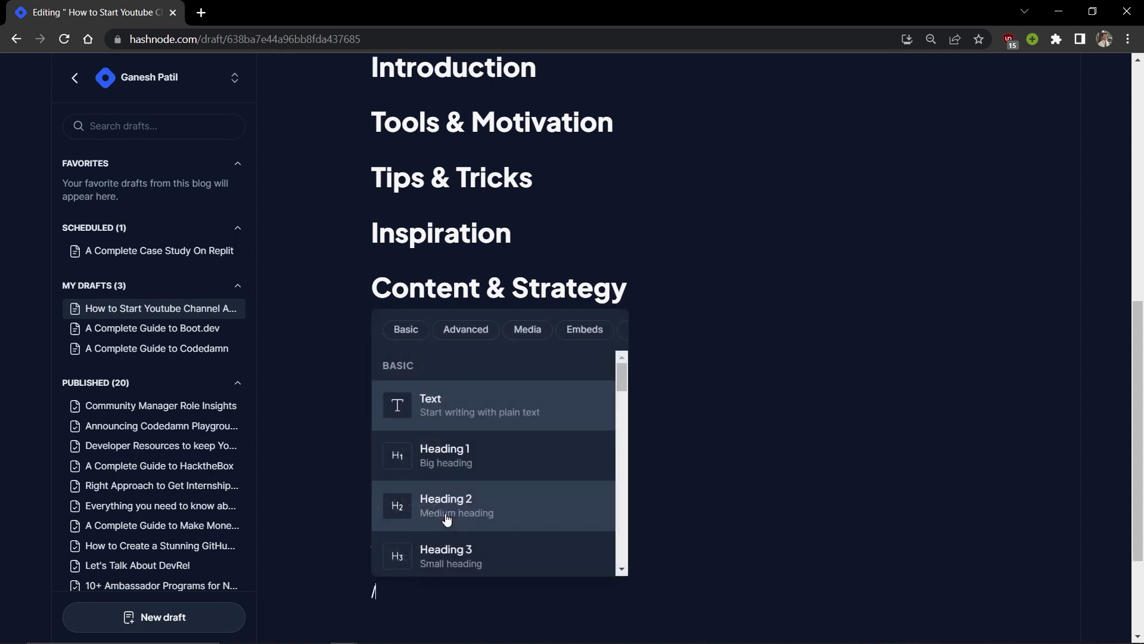
{"action": "left_click", "coordinate": [444, 388]}
{"action": "type", "text": "Hellow"}
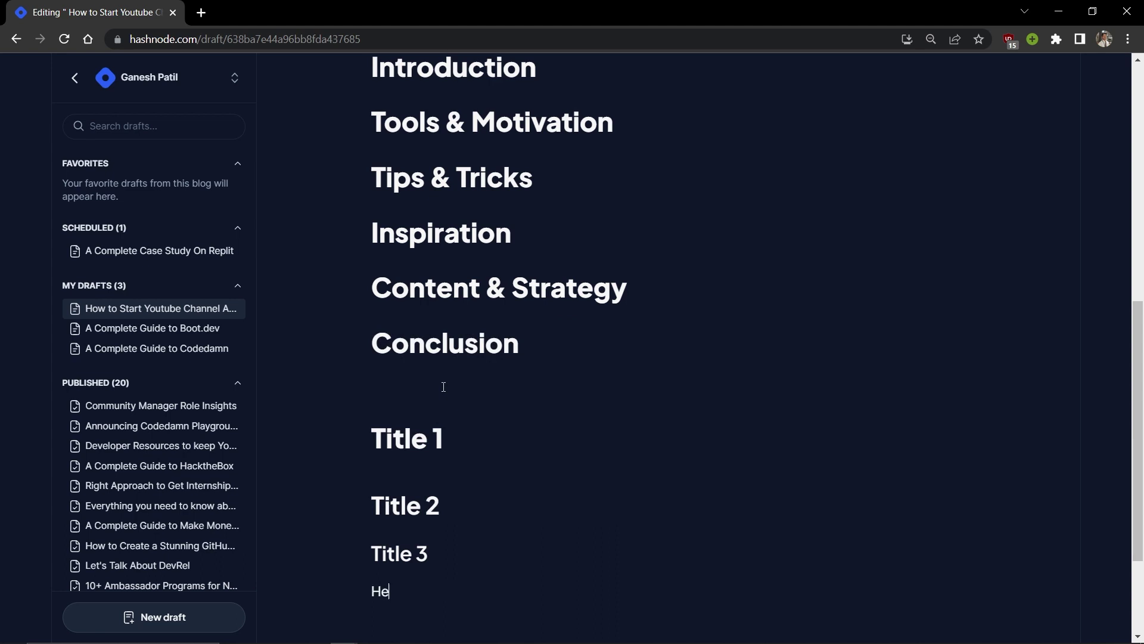
{"action": "key", "text": "BackSpace"}
{"action": "key", "text": "BackSpace"}
{"action": "type", "text": "amazing vu"}
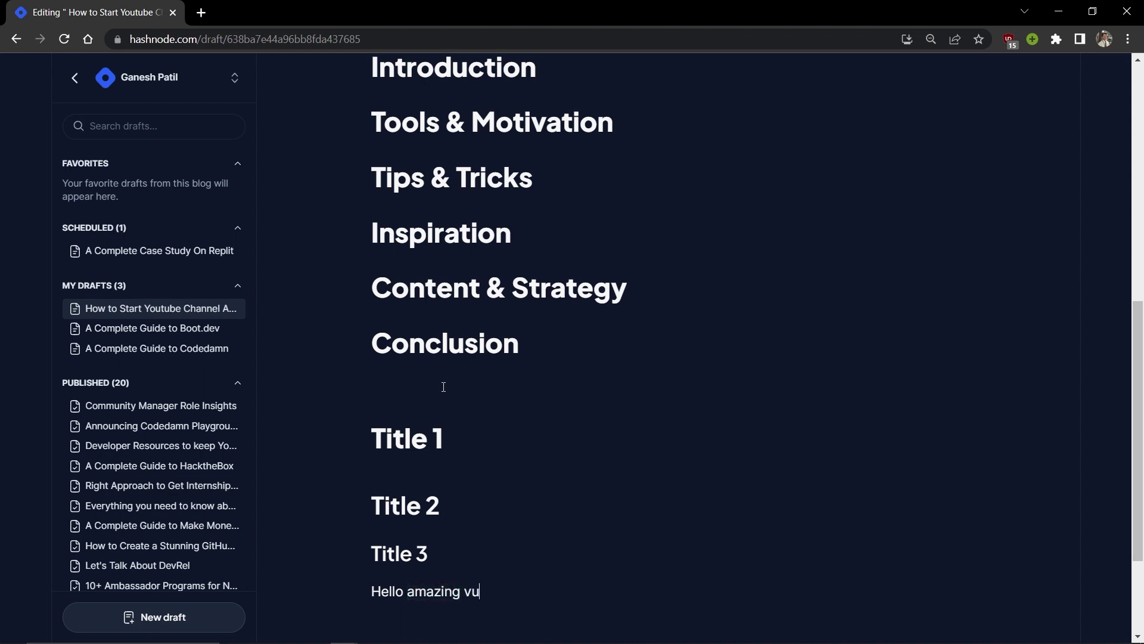
{"action": "key", "text": "BackSpace"}
{"action": "type", "text": "iewers"}
{"action": "key", "text": "Return"}
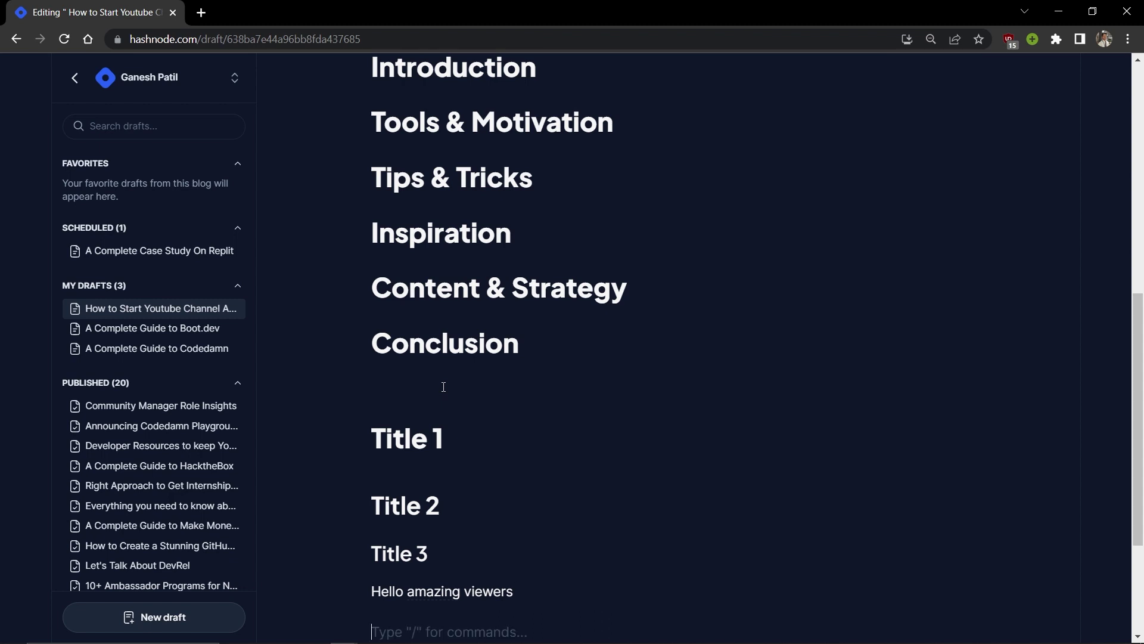
{"action": "key", "text": "BackSpace"}
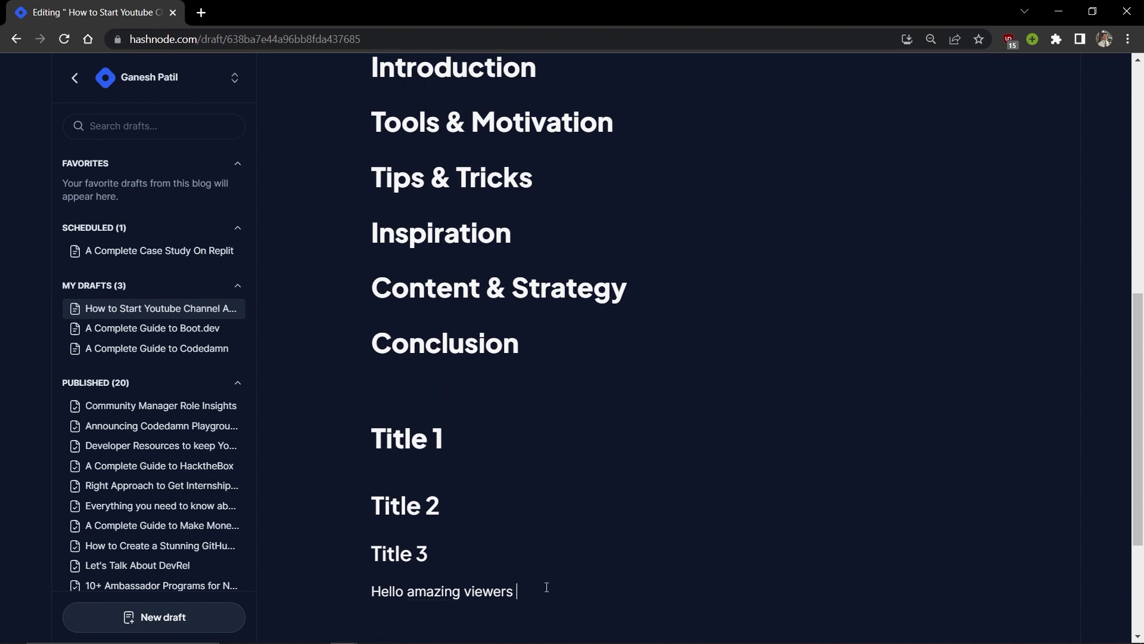
{"action": "type", "text": "gfgqw"}
{"action": "key", "text": "BackSpace"}
{"action": "key", "text": "BackSpace"}
{"action": "key", "text": "BackSpace"}
{"action": "key", "text": "BackSpace"}
{"action": "key", "text": "BackSpace"}
{"action": "key", "text": "Return"}
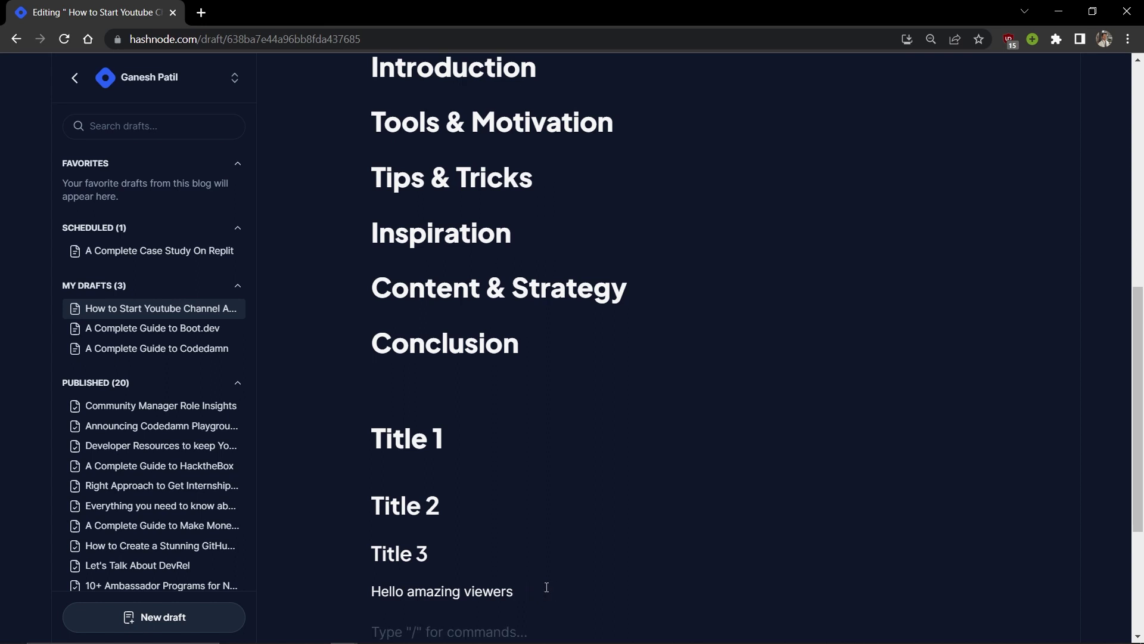
Try bullet and typed '1.'/'2.' numbering on the new line, then clear it.
{"action": "scroll", "coordinate": [546, 587], "scroll_direction": "down", "scroll_amount": 1}
{"action": "type", "text": "/"}
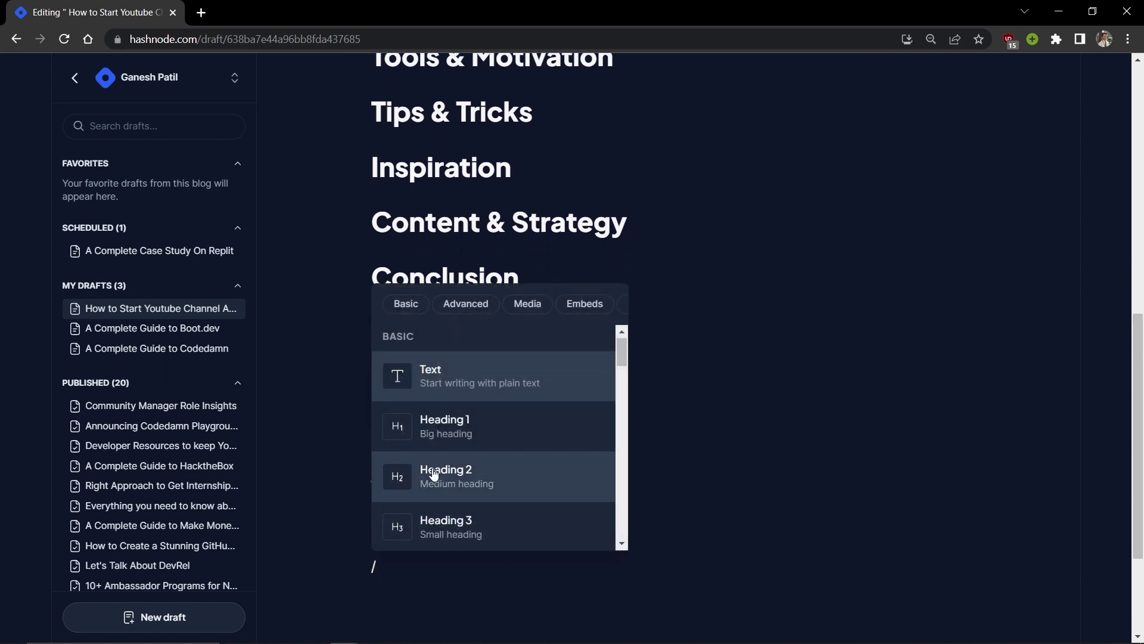
{"action": "scroll", "coordinate": [433, 473], "scroll_direction": "down", "scroll_amount": 3}
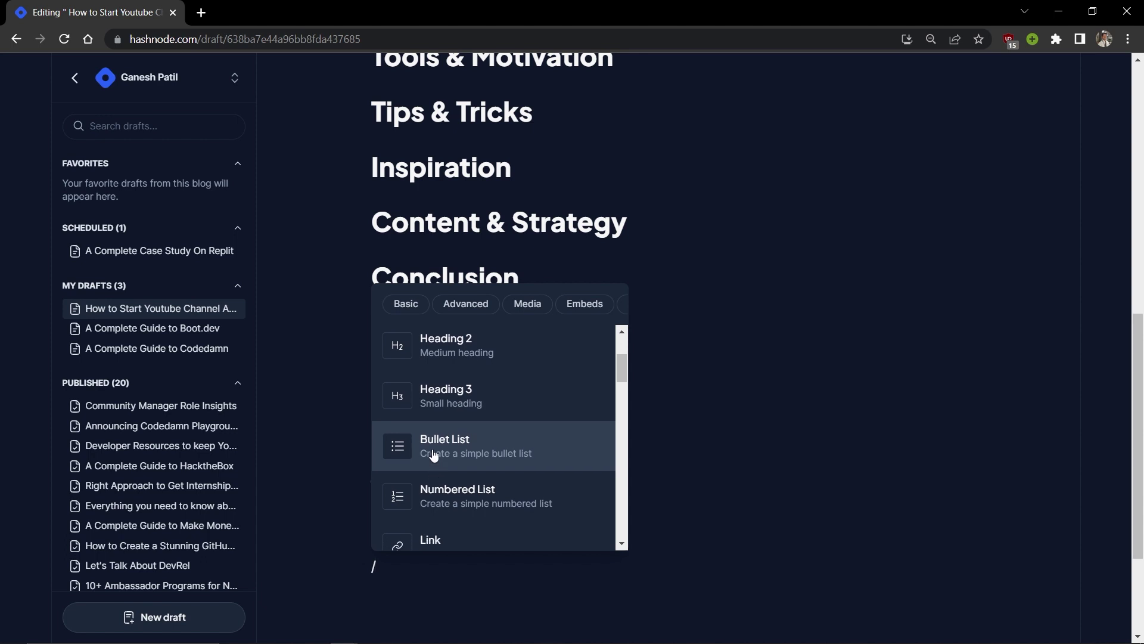
{"action": "left_click", "coordinate": [433, 454]}
{"action": "key", "text": "BackSpace"}
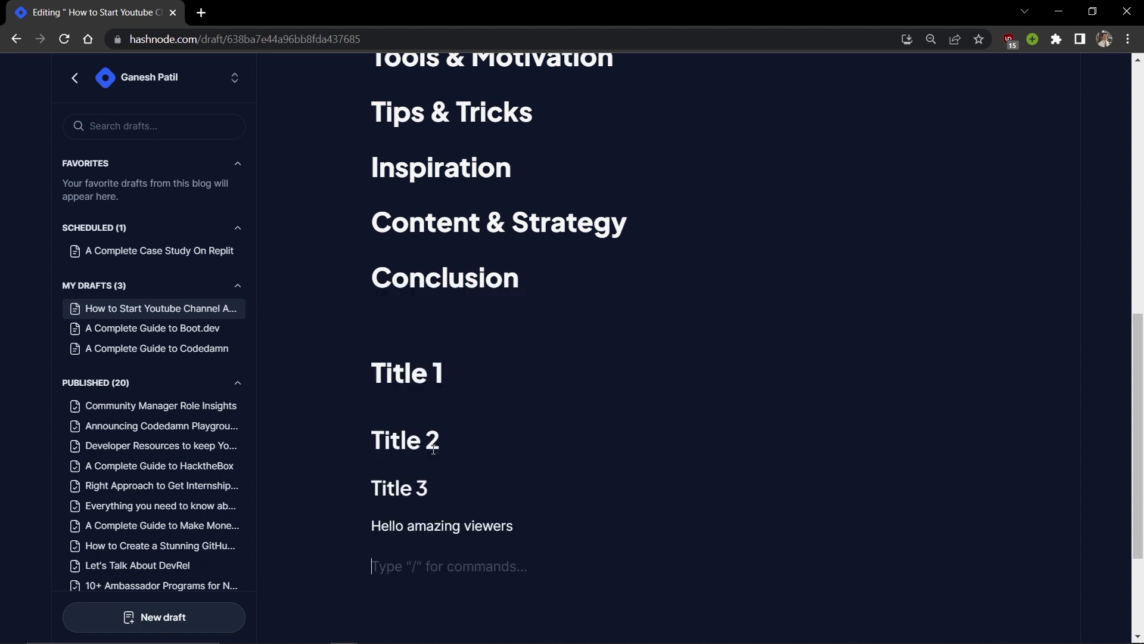
{"action": "key", "text": "ctrl+z"}
{"action": "key", "text": "BackSpace"}
{"action": "type", "text": "1."}
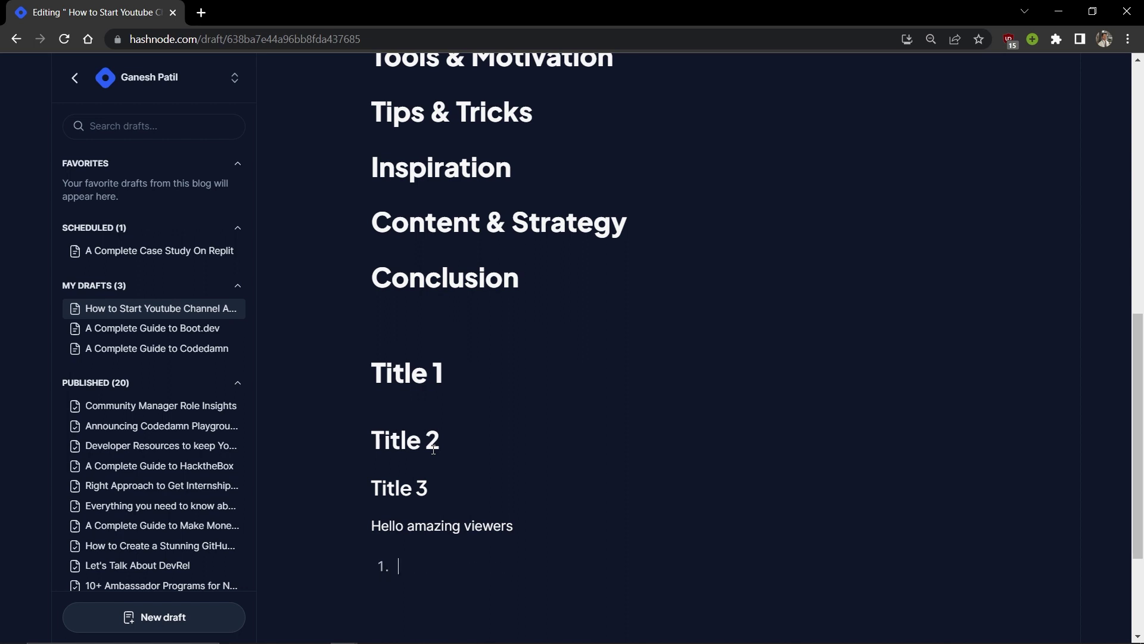
{"action": "key", "text": "BackSpace"}
{"action": "key", "text": "BackSpace"}
{"action": "type", "text": "1."}
{"action": "key", "text": "BackSpace"}
{"action": "key", "text": "BackSpace"}
{"action": "key", "text": "BackSpace"}
{"action": "type", "text": "2."}
{"action": "key", "text": "BackSpace"}
{"action": "key", "text": "BackSpace"}
{"action": "key", "text": "BackSpace"}
Make 'Hello amazing viewers' numbered item 1, then scroll the next line's block menu toward Link.
{"action": "type", "text": "/"}
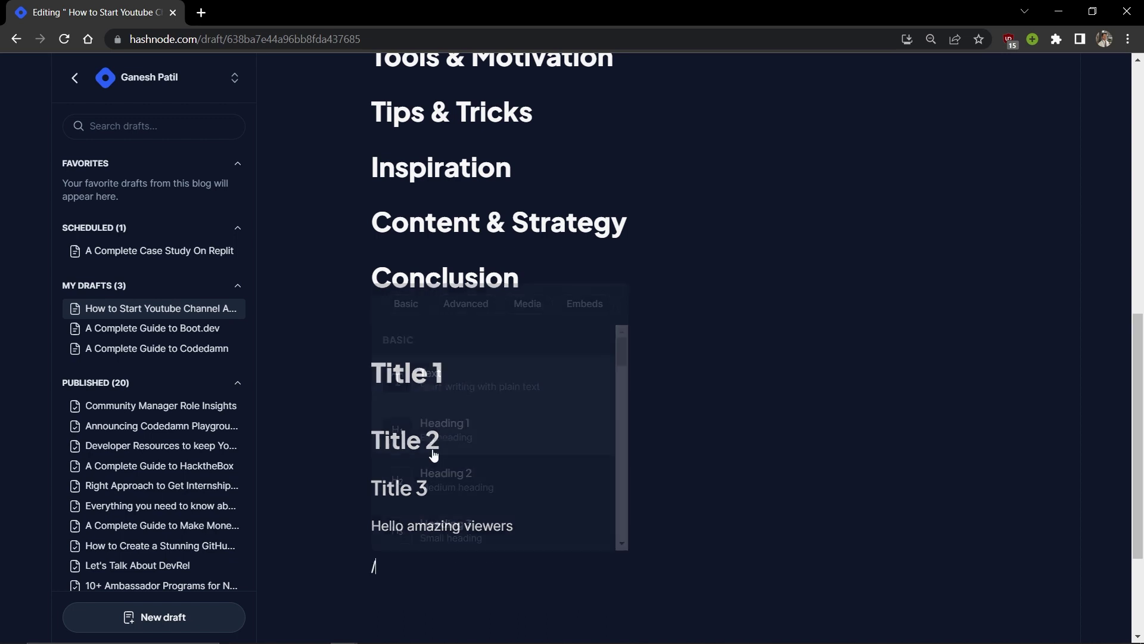
{"action": "scroll", "coordinate": [434, 454], "scroll_direction": "down", "scroll_amount": 2}
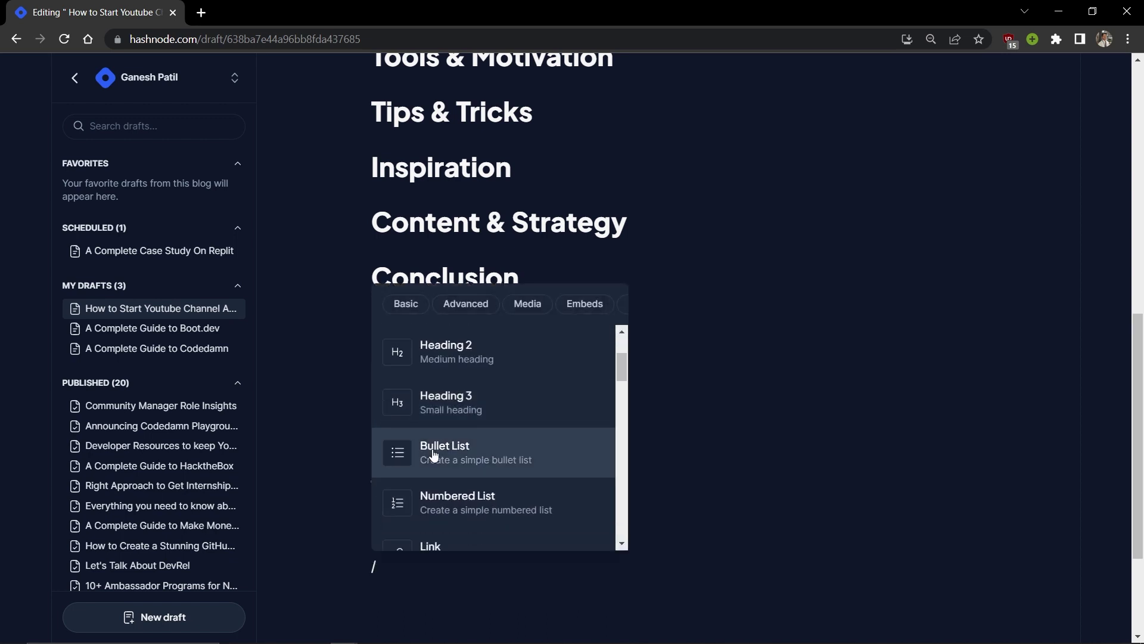
{"action": "left_click", "coordinate": [348, 522]}
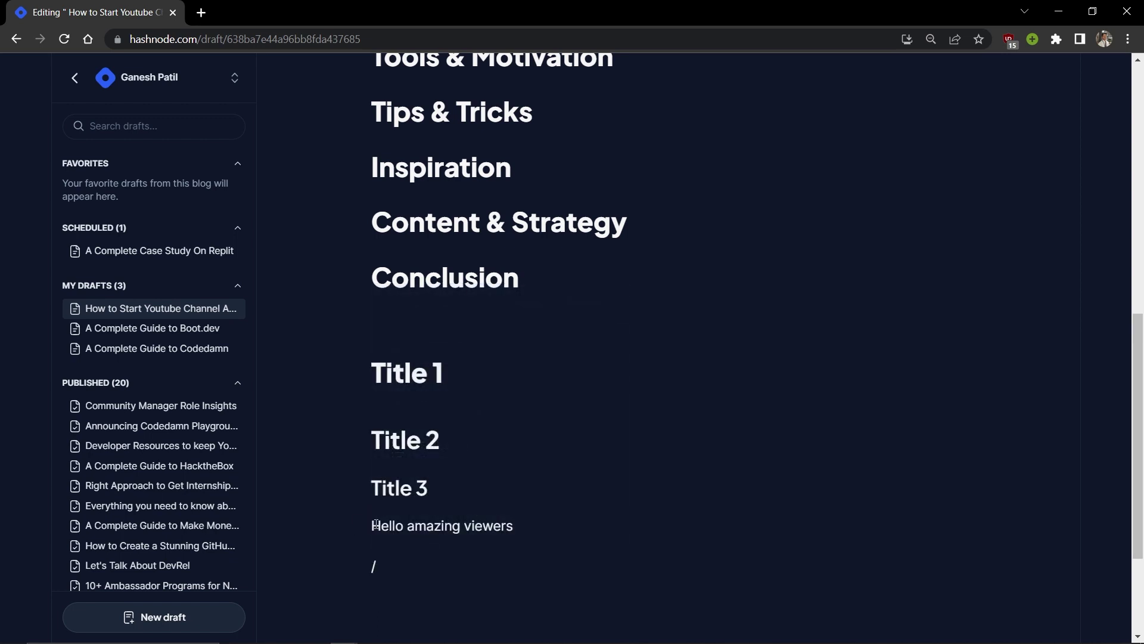
{"action": "type", "text": "/"}
{"action": "scroll", "coordinate": [479, 403], "scroll_direction": "down", "scroll_amount": 3}
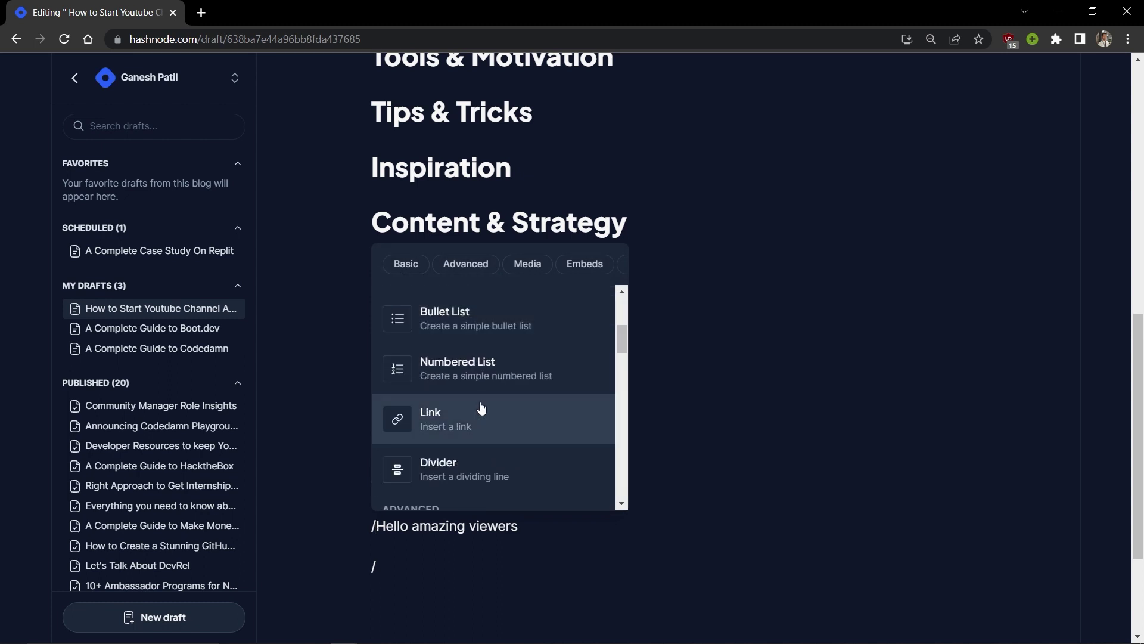
{"action": "left_click", "coordinate": [462, 365]}
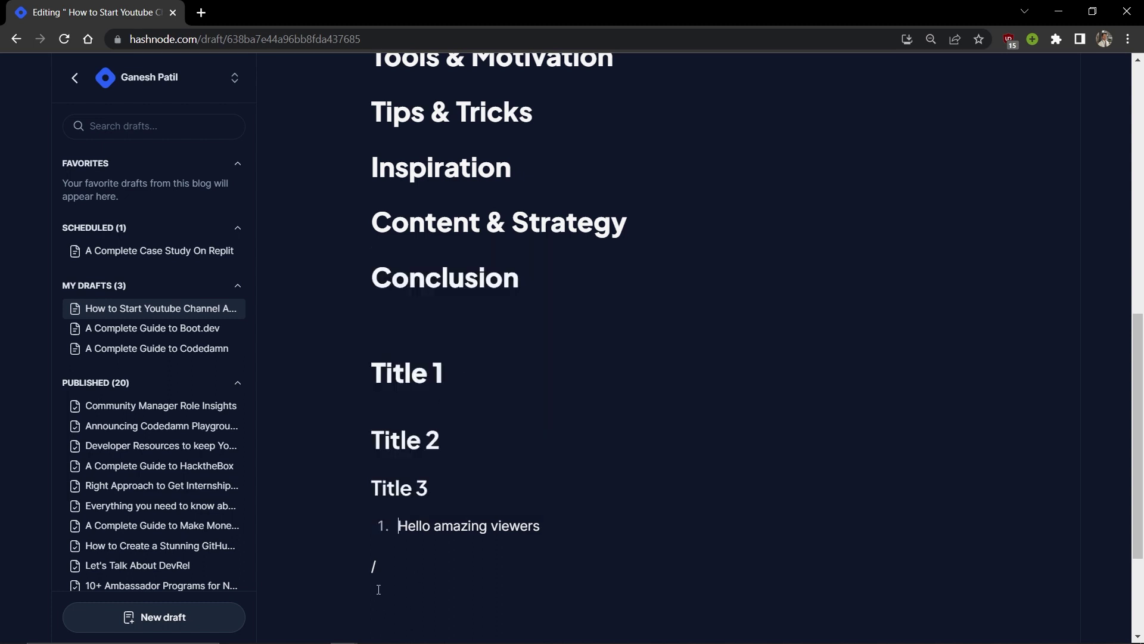
{"action": "key", "text": "BackSpace"}
{"action": "type", "text": "/"}
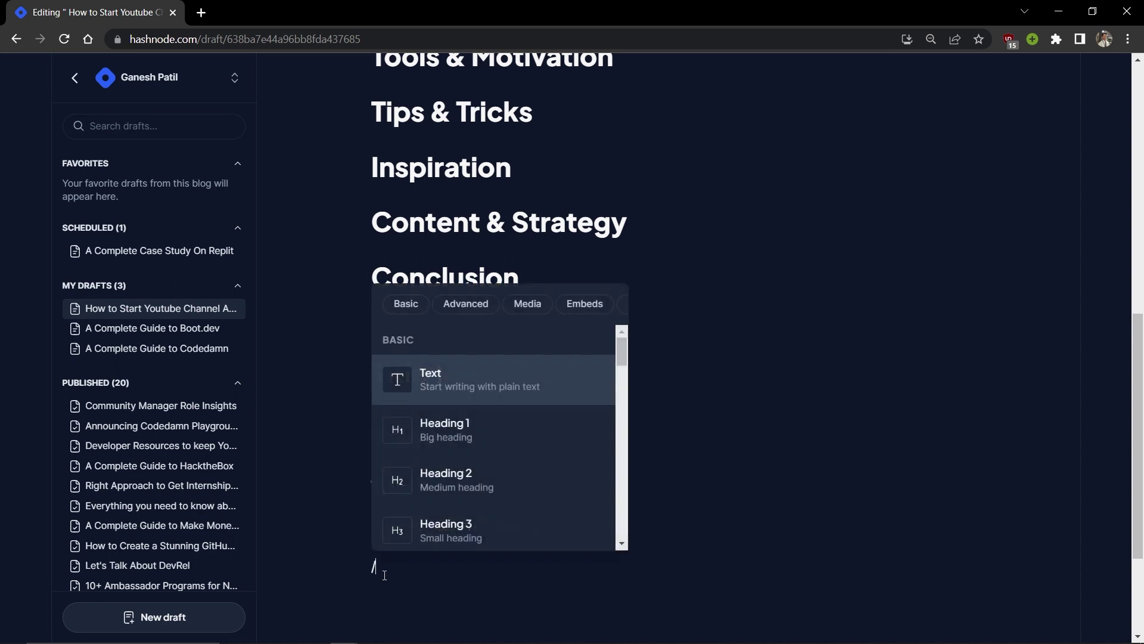
{"action": "scroll", "coordinate": [452, 511], "scroll_direction": "down", "scroll_amount": 3}
{"action": "scroll", "coordinate": [451, 510], "scroll_direction": "down", "scroll_amount": 1}
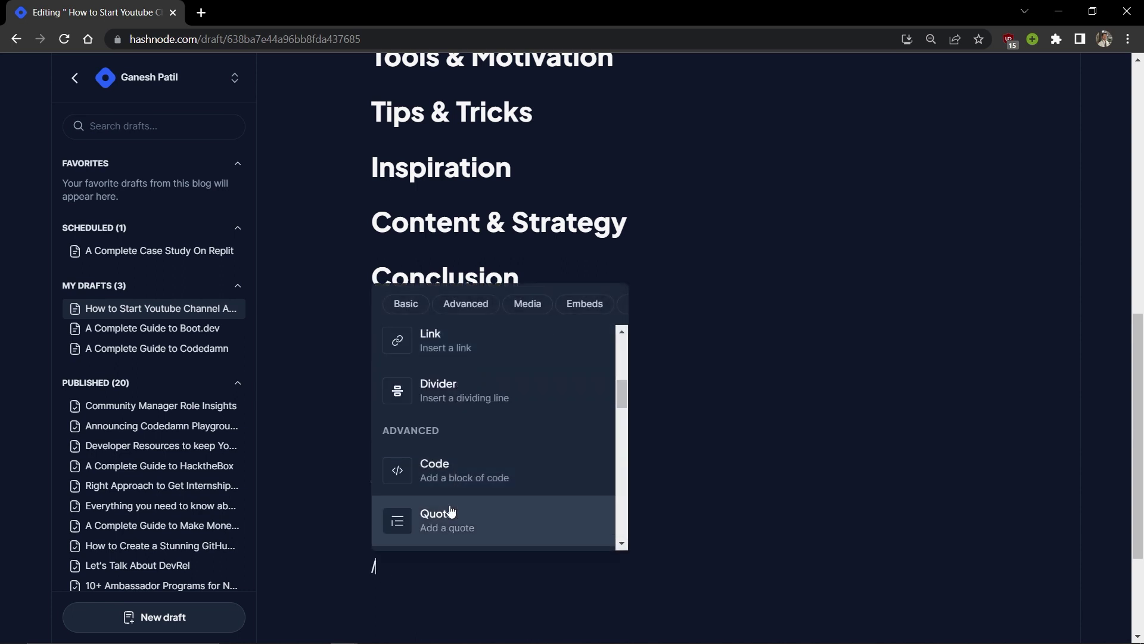
{"action": "left_click", "coordinate": [453, 339]}
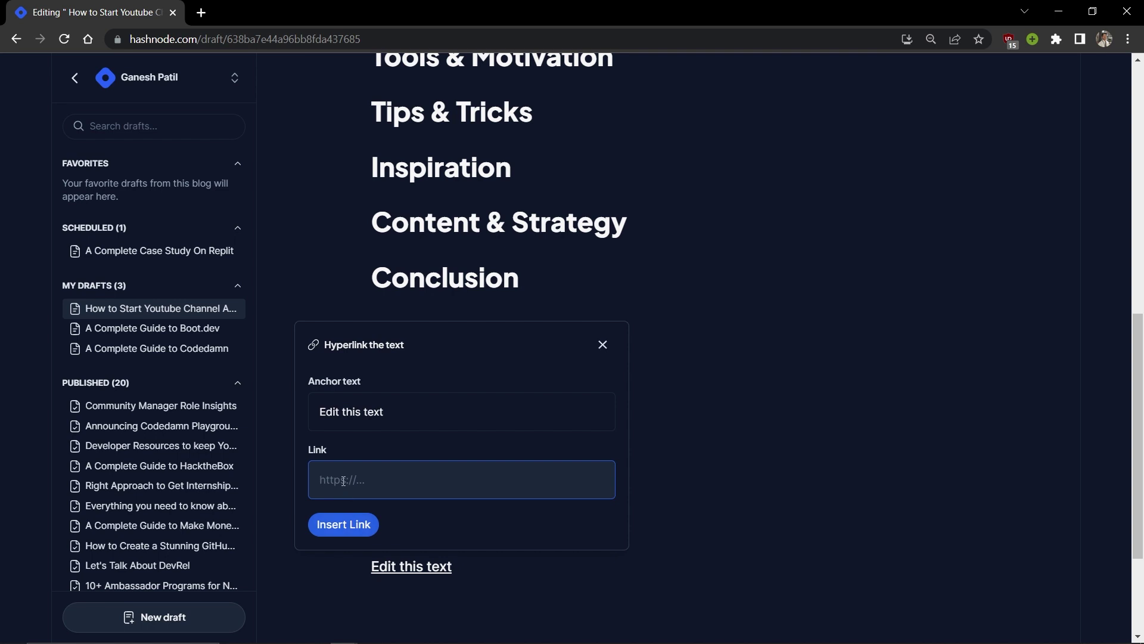
{"action": "type", "text": "https"}
{"action": "type", "text": "://devgan.me"}
{"action": "left_click", "coordinate": [379, 411]}
{"action": "key", "text": "BackSpace"}
{"action": "key", "text": "BackSpace"}
{"action": "key", "text": "BackSpace"}
{"action": "key", "text": "BackSpace"}
{"action": "key", "text": "BackSpace"}
{"action": "key", "text": "BackSpace"}
{"action": "key", "text": "BackSpace"}
{"action": "key", "text": "BackSpace"}
{"action": "key", "text": "BackSpace"}
{"action": "key", "text": "BackSpace"}
{"action": "key", "text": "BackSpace"}
{"action": "key", "text": "BackSpace"}
{"action": "key", "text": "BackSpace"}
{"action": "key", "text": "BackSpace"}
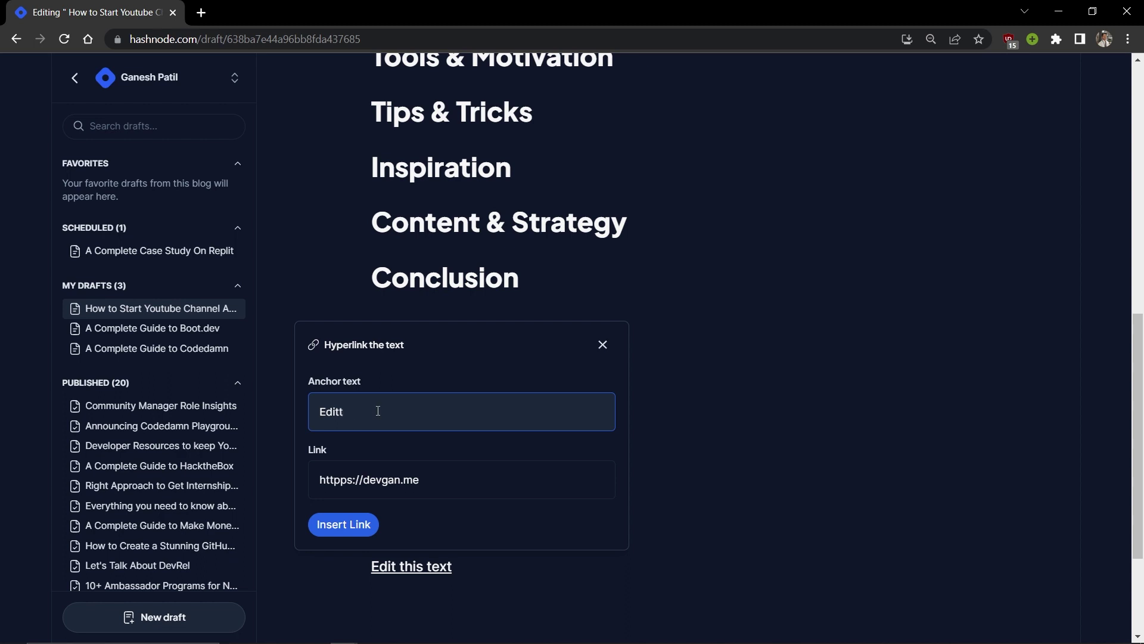
{"action": "type", "text": "t"}
{"action": "key", "text": "BackSpace"}
{"action": "type", "text": "Portfolio"}
{"action": "left_click", "coordinate": [340, 535]}
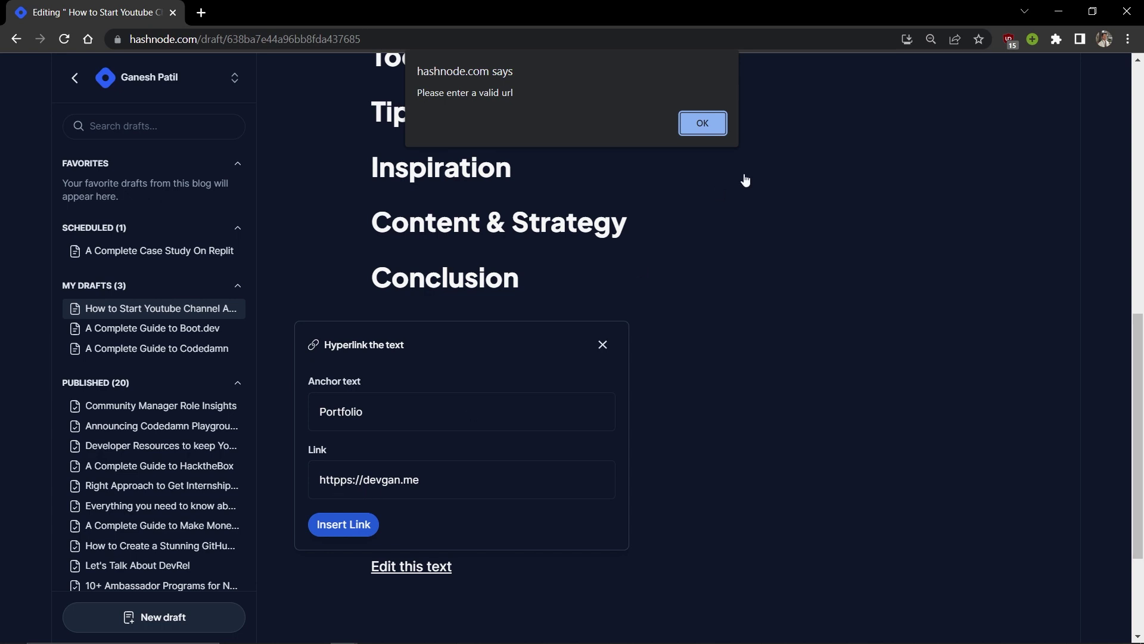
{"action": "left_click", "coordinate": [709, 125]}
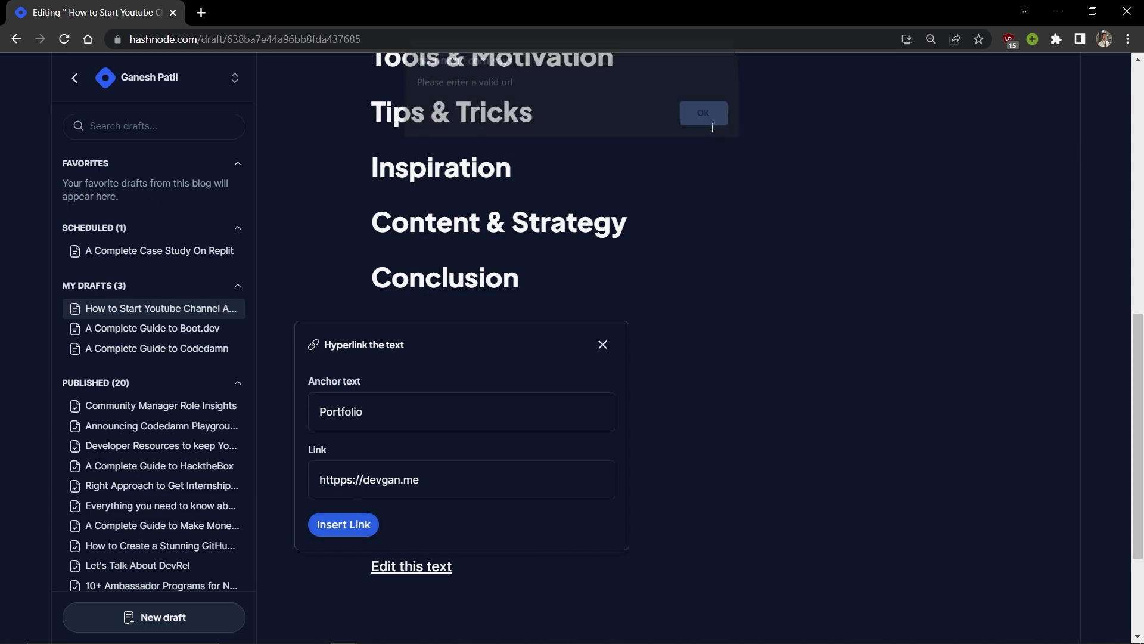
{"action": "left_click", "coordinate": [340, 484]}
{"action": "key", "text": "BackSpace"}
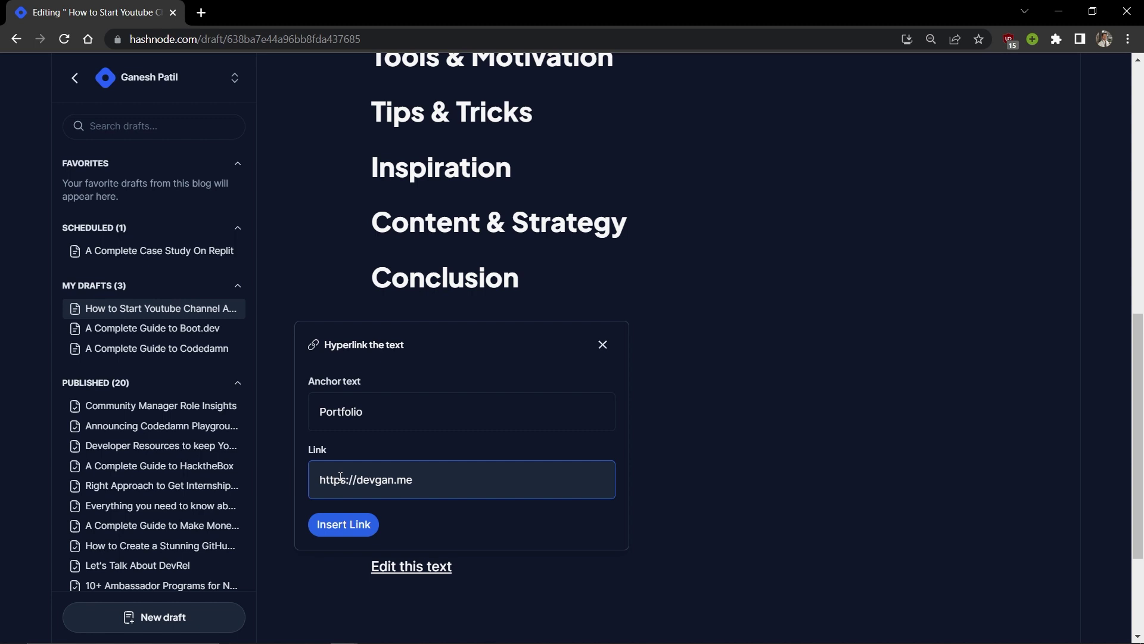
{"action": "left_click", "coordinate": [339, 524]}
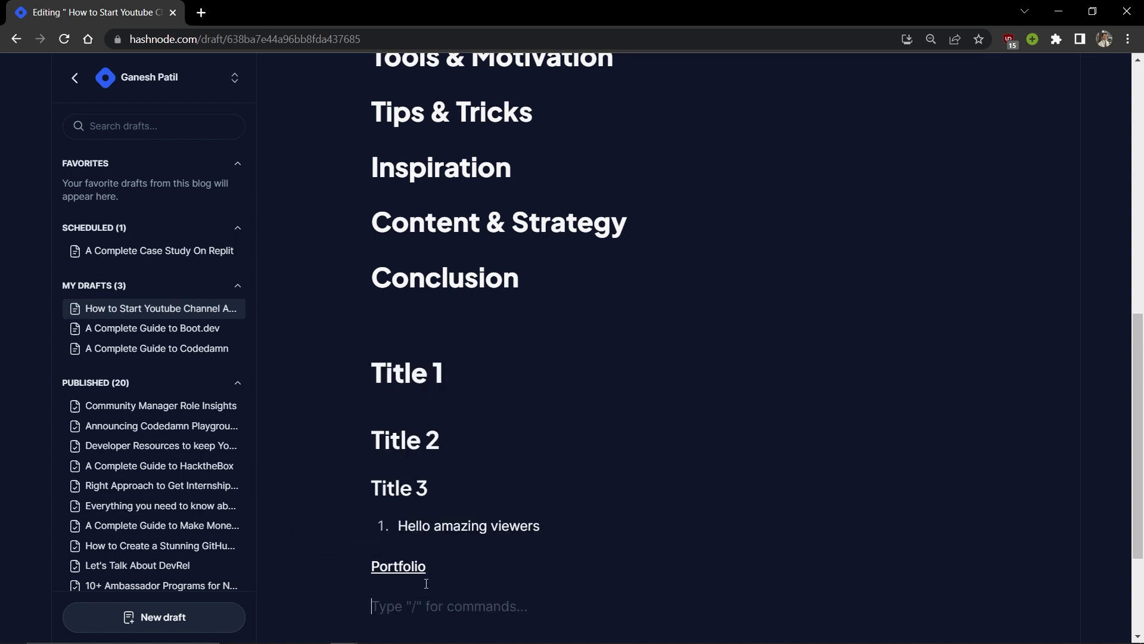
Inspect the Portfolio link's options, then open dev.to in a new tab and close it.
{"action": "right_click", "coordinate": [374, 567]}
{"action": "left_click", "coordinate": [367, 564]}
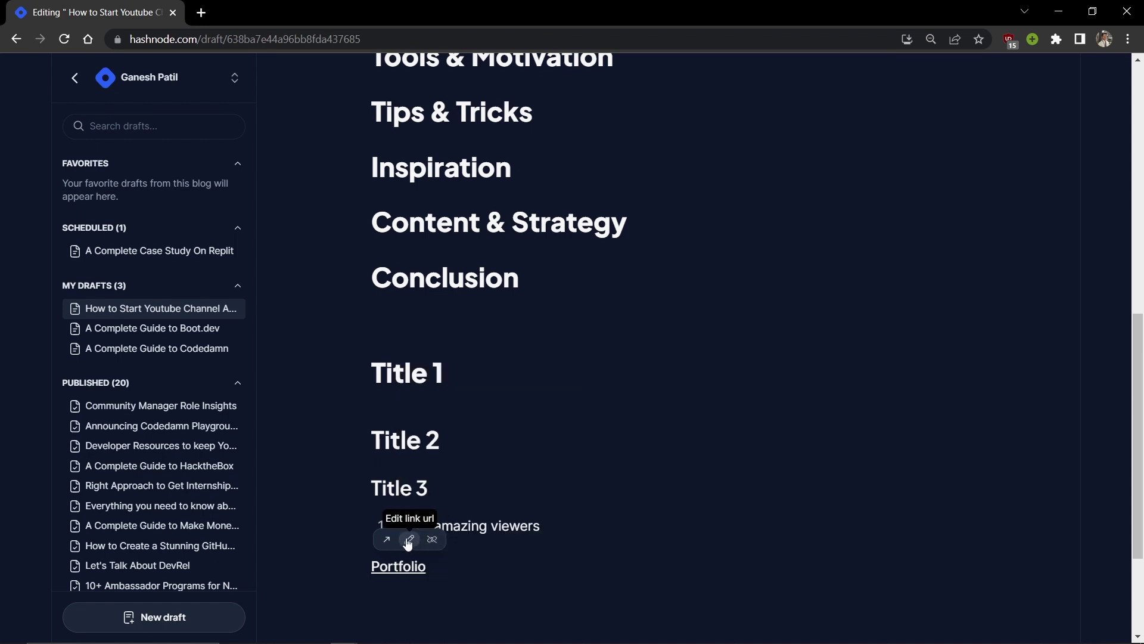
{"action": "left_click", "coordinate": [439, 571]}
{"action": "key", "text": "Return"}
{"action": "left_click_drag", "start_coordinate": [438, 571], "coordinate": [344, 571]}
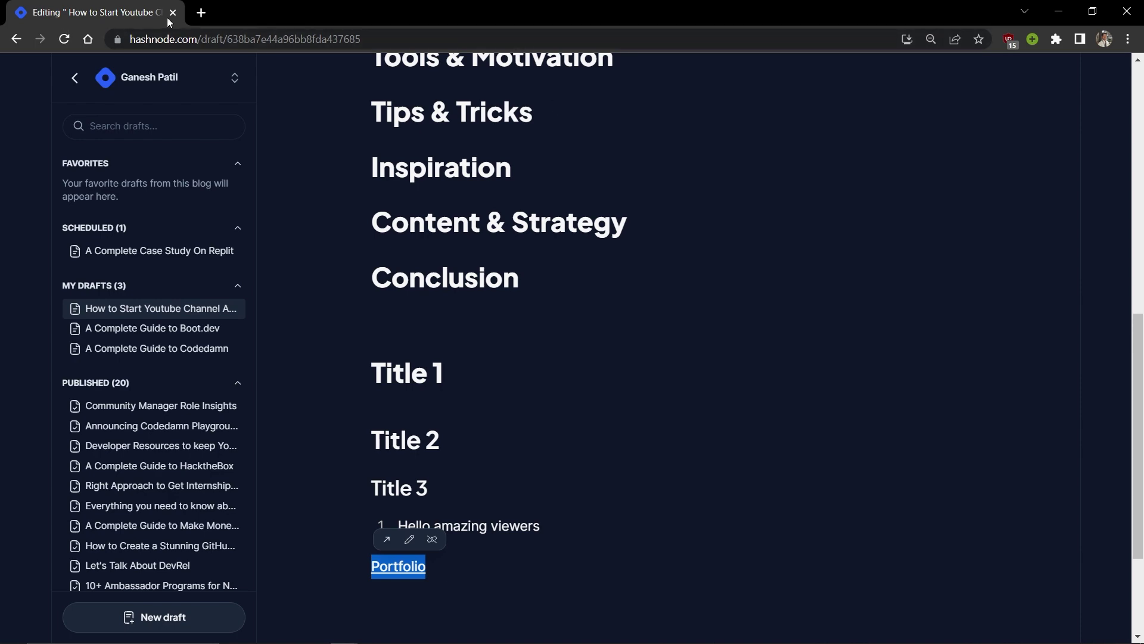
{"action": "left_click", "coordinate": [201, 13]}
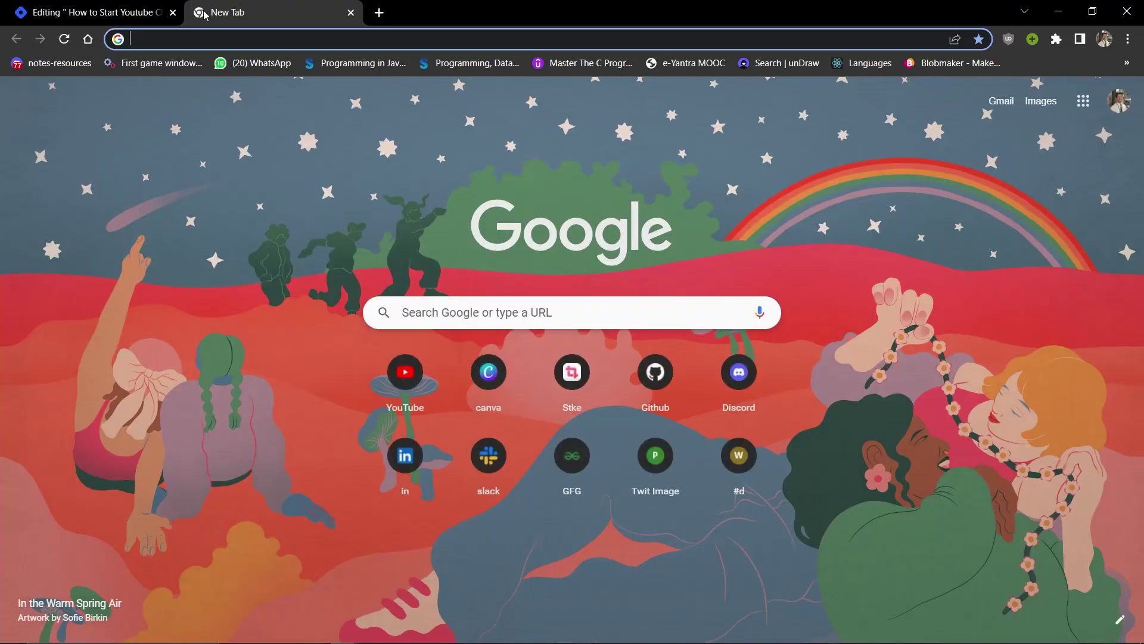
{"action": "type", "text": "dev"}
{"action": "key", "text": "Return"}
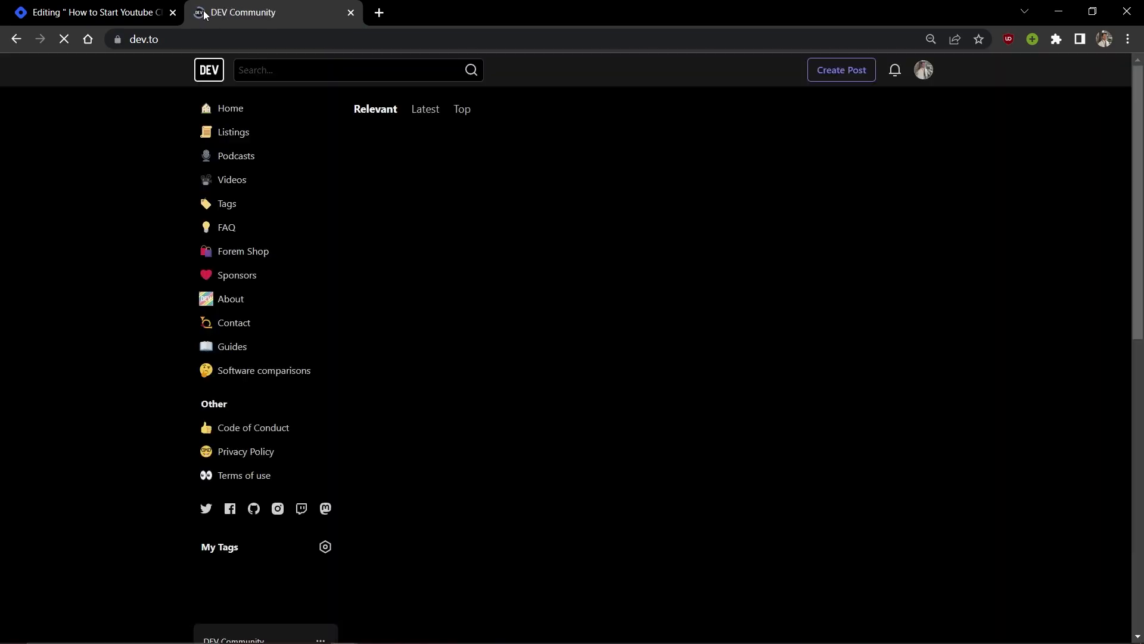
{"action": "left_click", "coordinate": [350, 13]}
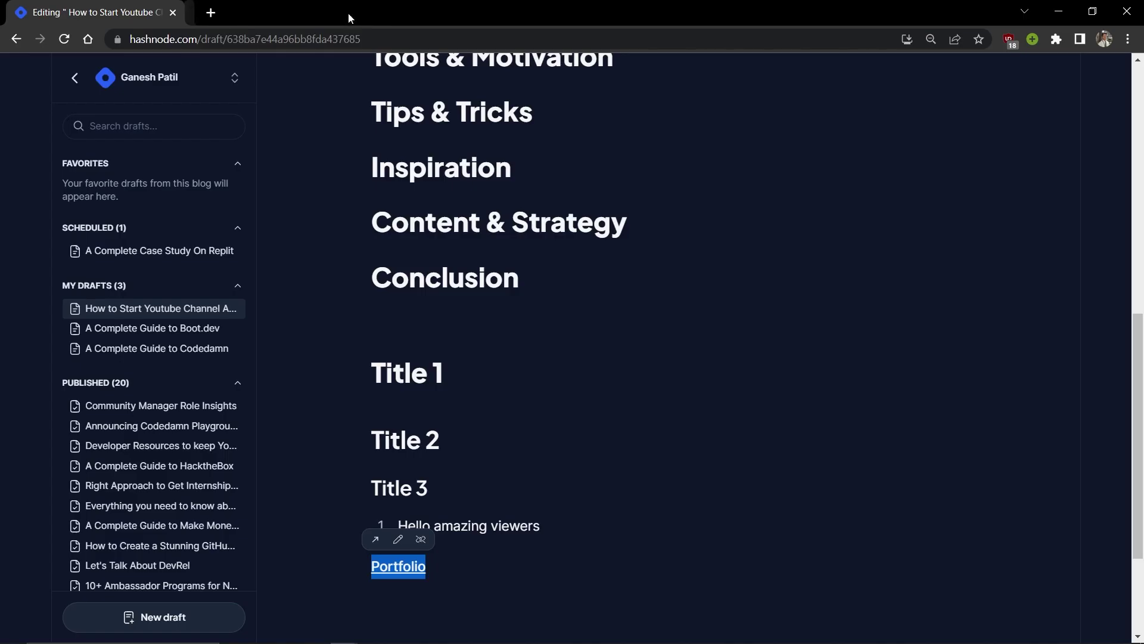
Delete the Portfolio link and remove the numbering from the empty item.
{"action": "left_click", "coordinate": [441, 559]}
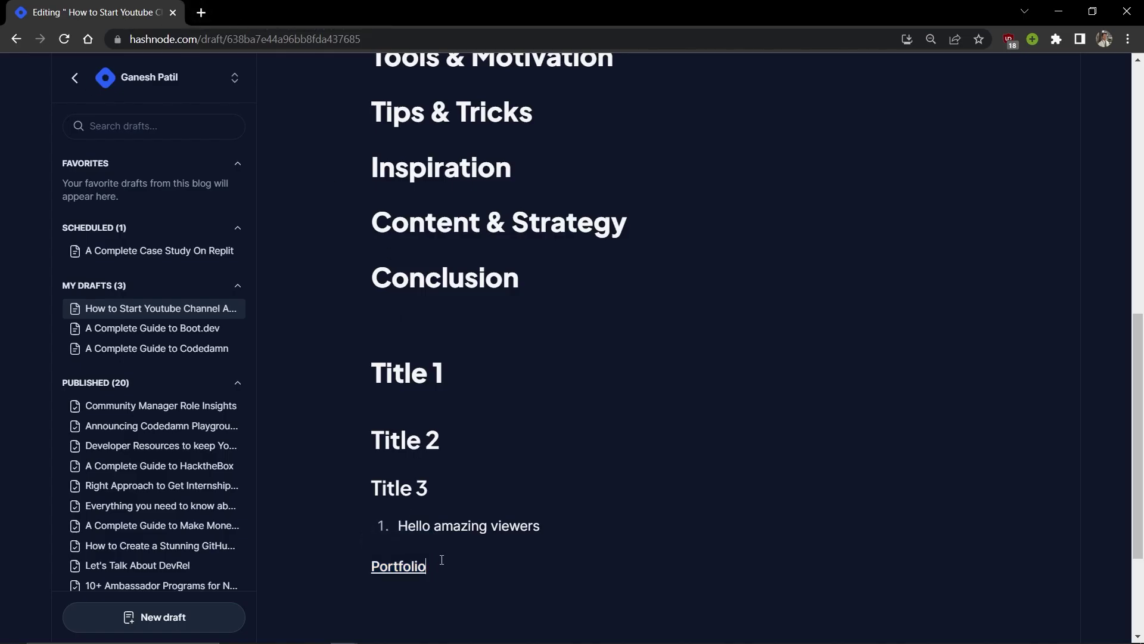
{"action": "key", "text": "BackSpace"}
{"action": "key", "text": "BackSpace"}
{"action": "key", "text": "BackSpace"}
{"action": "key", "text": "BackSpace"}
{"action": "key", "text": "BackSpace"}
{"action": "key", "text": "BackSpace"}
{"action": "key", "text": "BackSpace"}
{"action": "key", "text": "BackSpace"}
{"action": "key", "text": "BackSpace"}
{"action": "type", "text": "2."}
{"action": "key", "text": "BackSpace"}
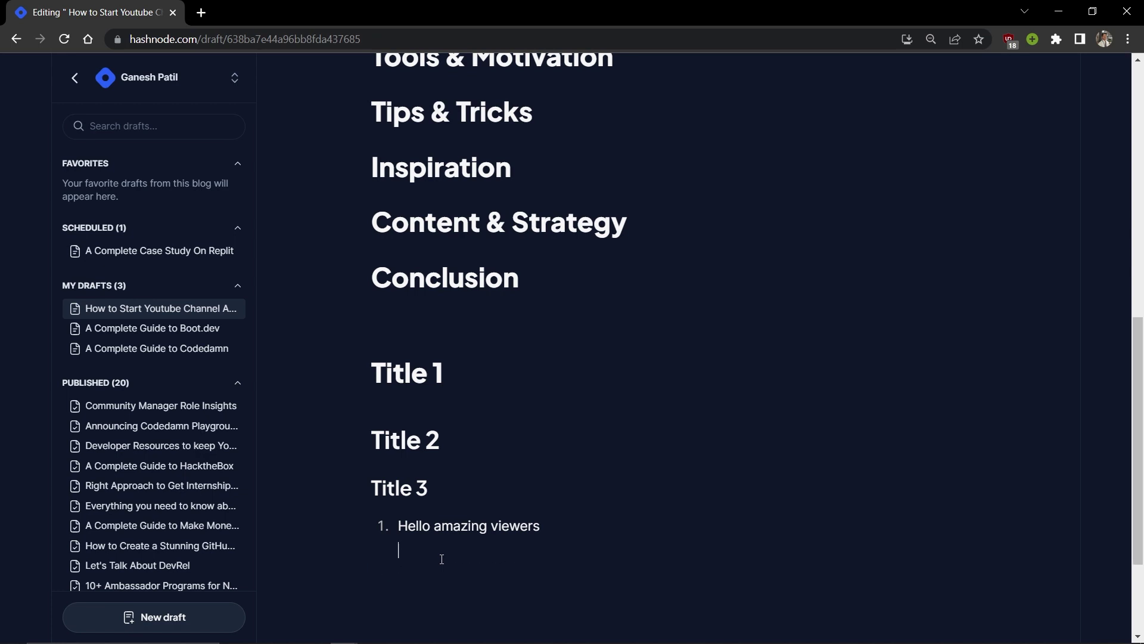
Exit the list and insert a divider line below it.
{"action": "key", "text": "Return"}
{"action": "type", "text": "/"}
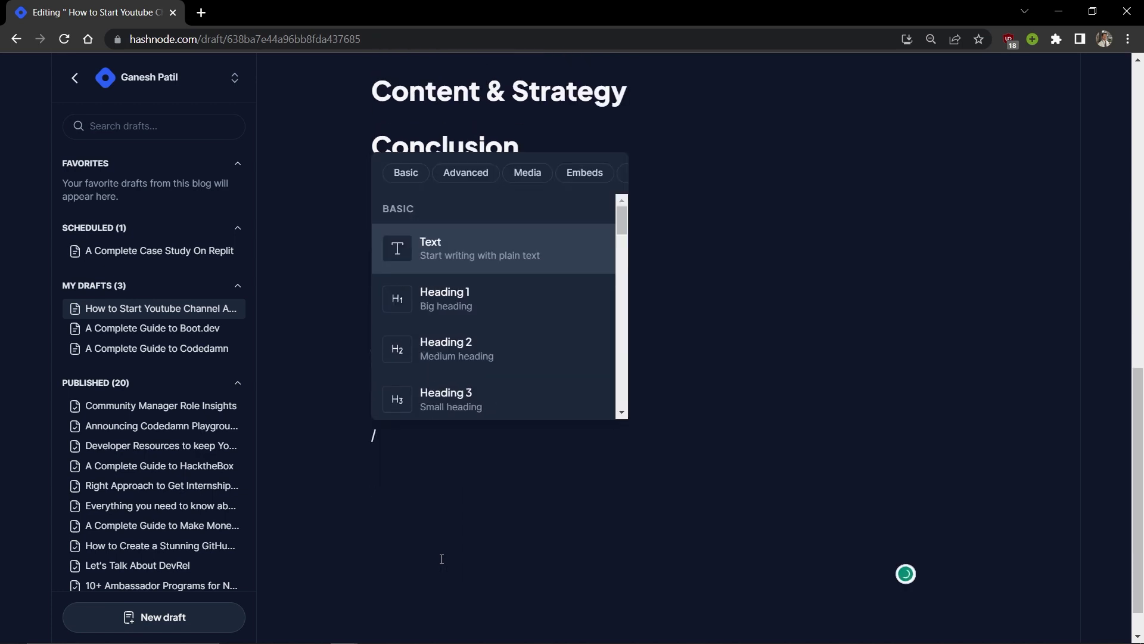
{"action": "key", "text": "Down"}
{"action": "key", "text": "Down"}
{"action": "key", "text": "Down"}
{"action": "key", "text": "Down"}
{"action": "key", "text": "Down"}
{"action": "scroll", "coordinate": [442, 410], "scroll_direction": "down", "scroll_amount": 2}
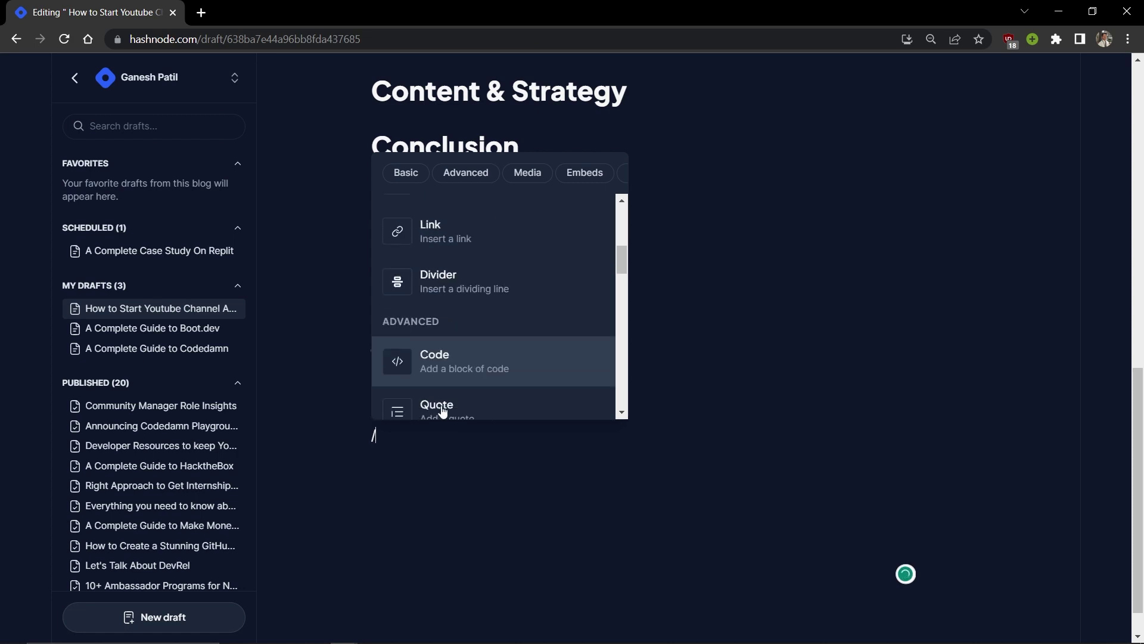
{"action": "left_click", "coordinate": [439, 266]}
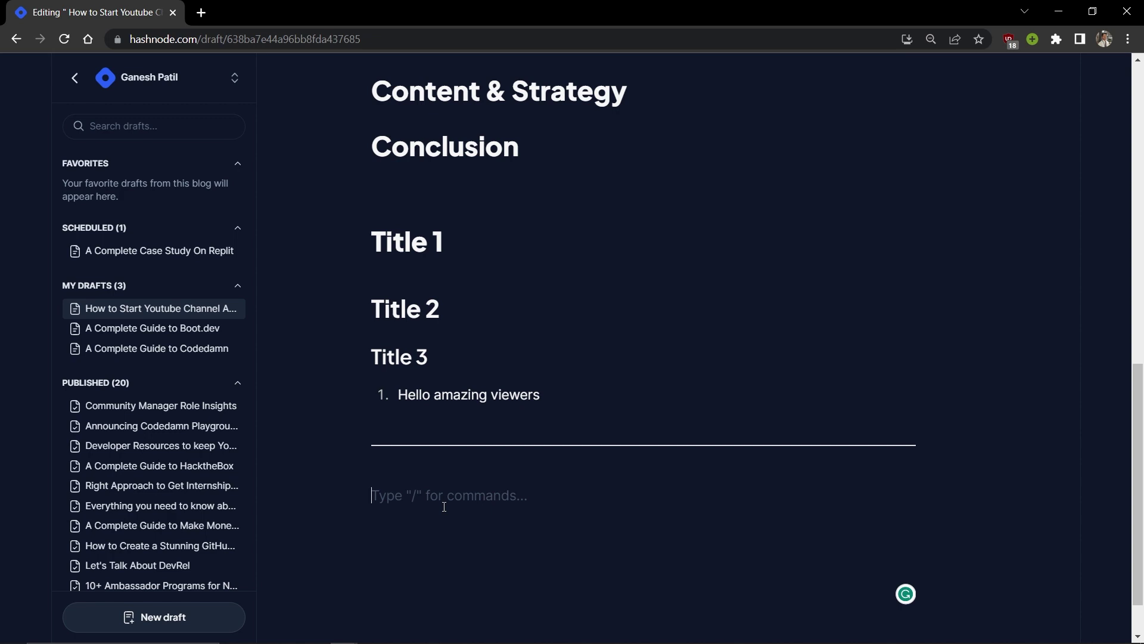
Bring up the slash menu and scroll to its Advanced block types.
{"action": "type", "text": "/"}
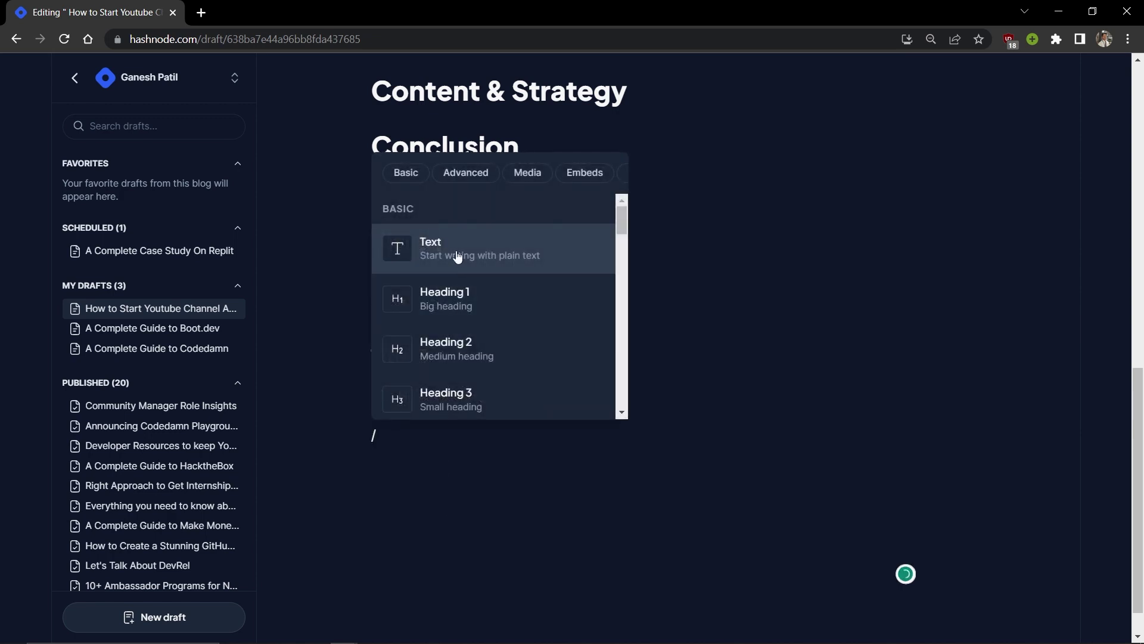
{"action": "scroll", "coordinate": [457, 257], "scroll_direction": "down", "scroll_amount": 6}
{"action": "scroll", "coordinate": [456, 280], "scroll_direction": "up", "scroll_amount": 2}
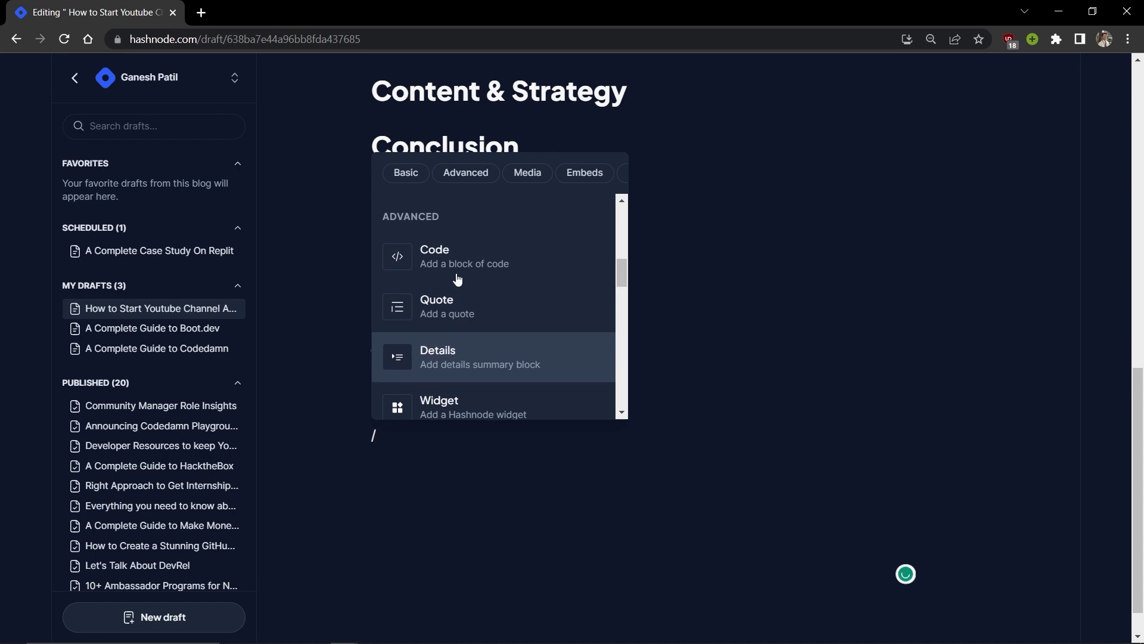
Insert a code block and browse its languages, leaving it set to Plain Text.
{"action": "left_click", "coordinate": [449, 264]}
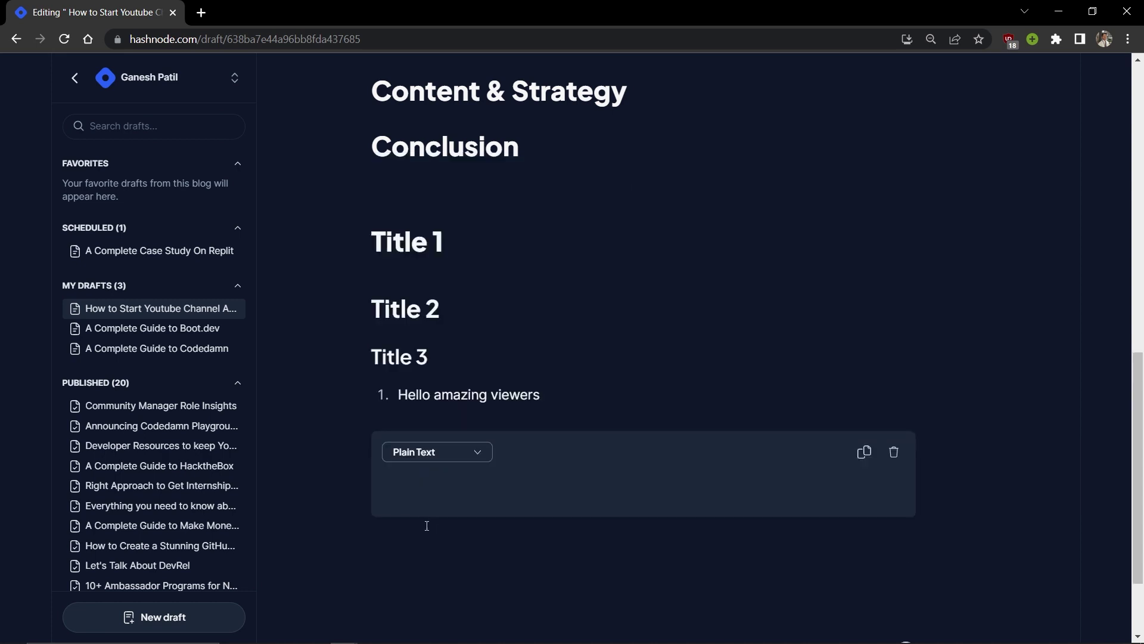
{"action": "left_click", "coordinate": [456, 457]}
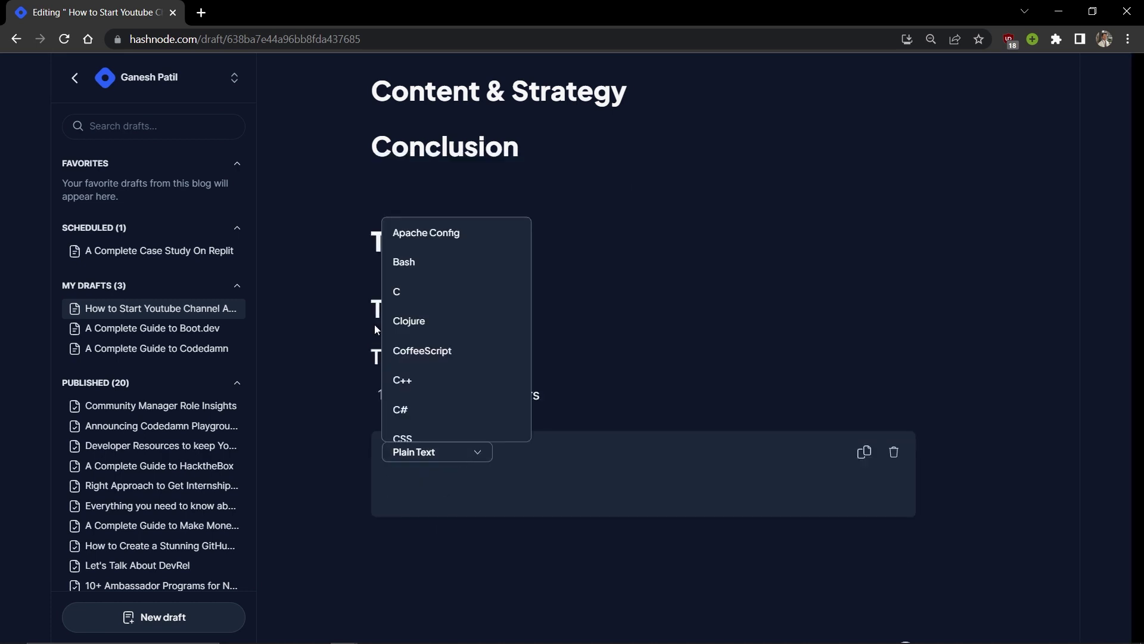
{"action": "scroll", "coordinate": [410, 331], "scroll_direction": "down", "scroll_amount": 6}
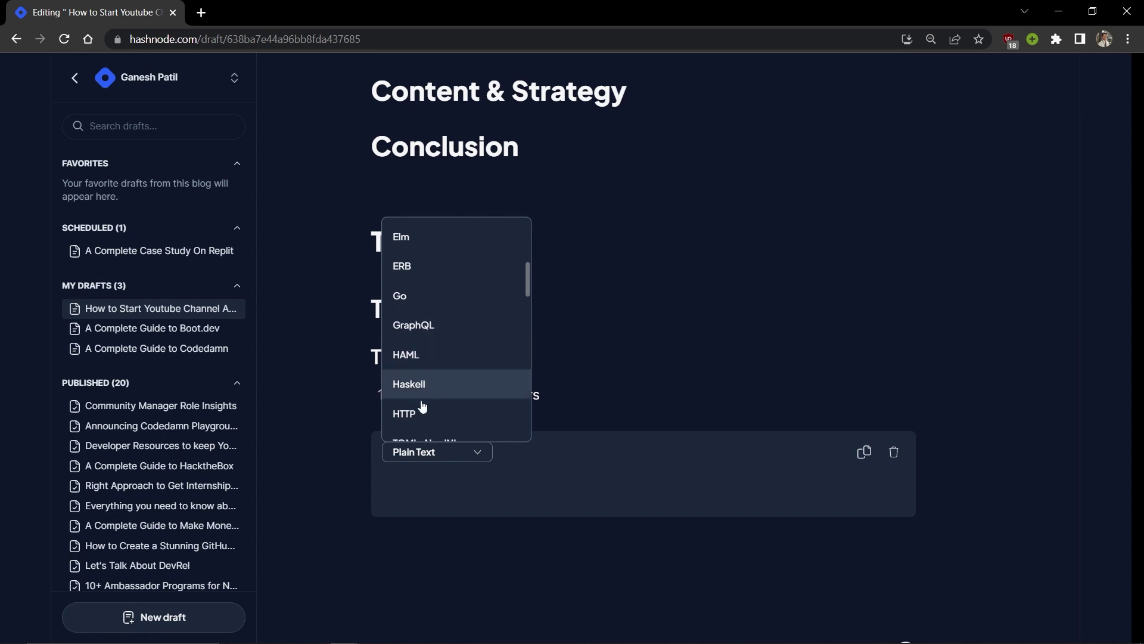
{"action": "scroll", "coordinate": [422, 413], "scroll_direction": "down", "scroll_amount": 5}
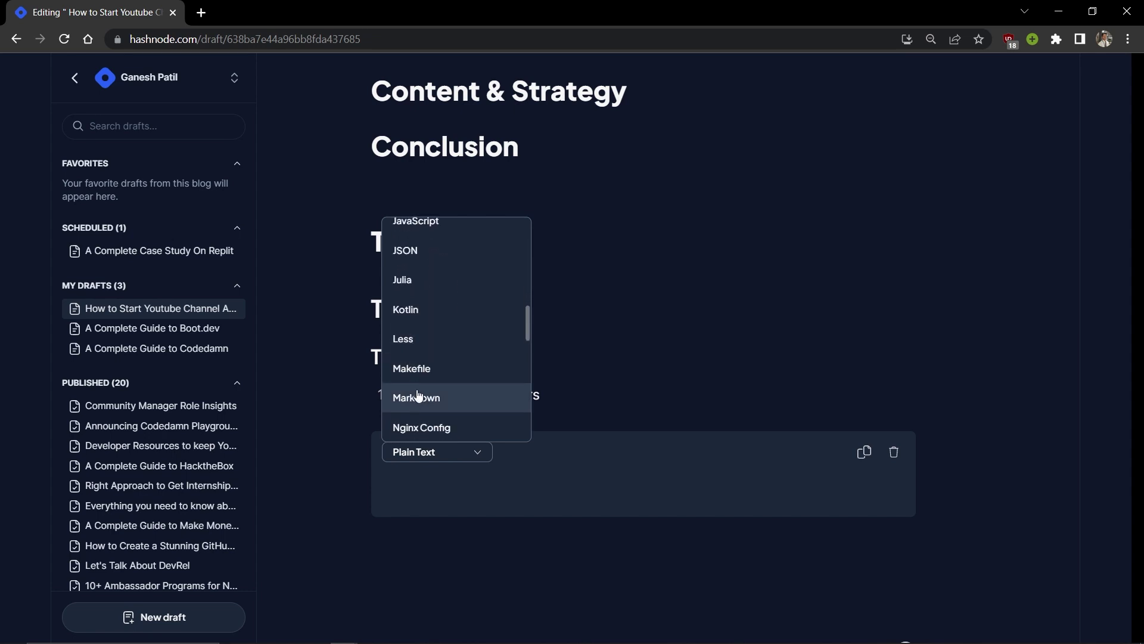
{"action": "scroll", "coordinate": [420, 388], "scroll_direction": "down", "scroll_amount": 8}
{"action": "scroll", "coordinate": [429, 327], "scroll_direction": "down", "scroll_amount": 3}
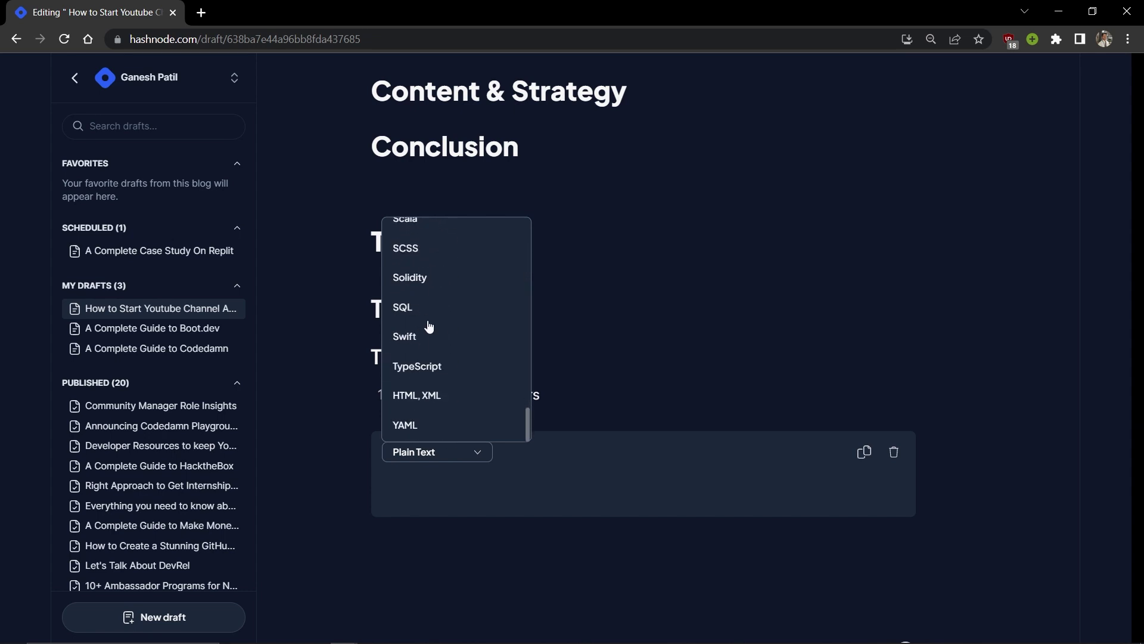
{"action": "scroll", "coordinate": [429, 326], "scroll_direction": "up", "scroll_amount": 10}
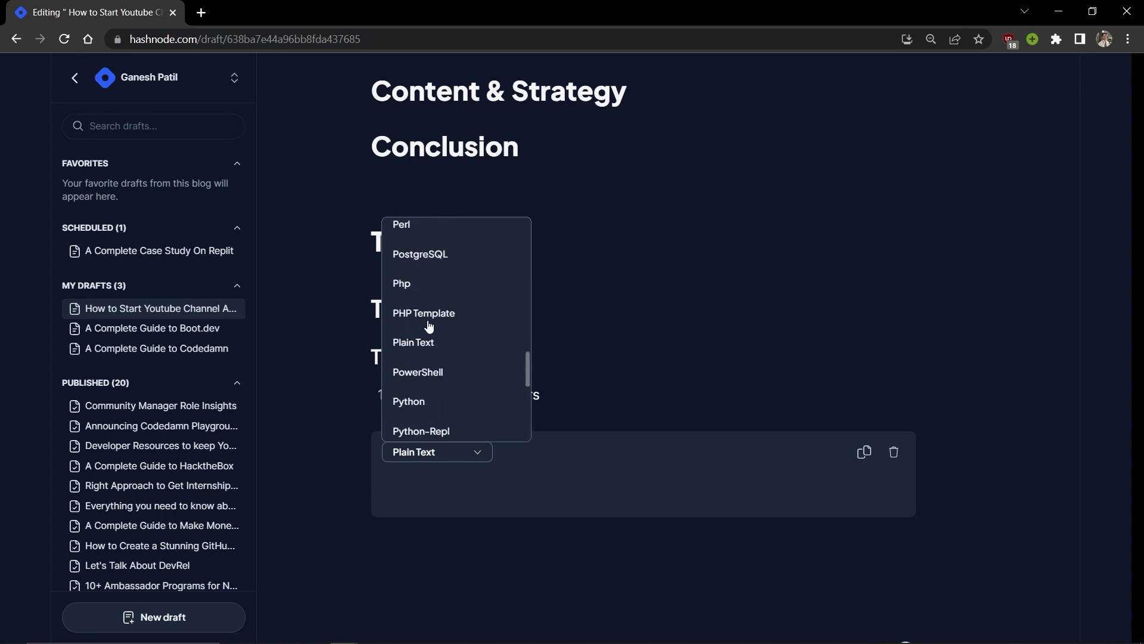
{"action": "left_click", "coordinate": [779, 353]}
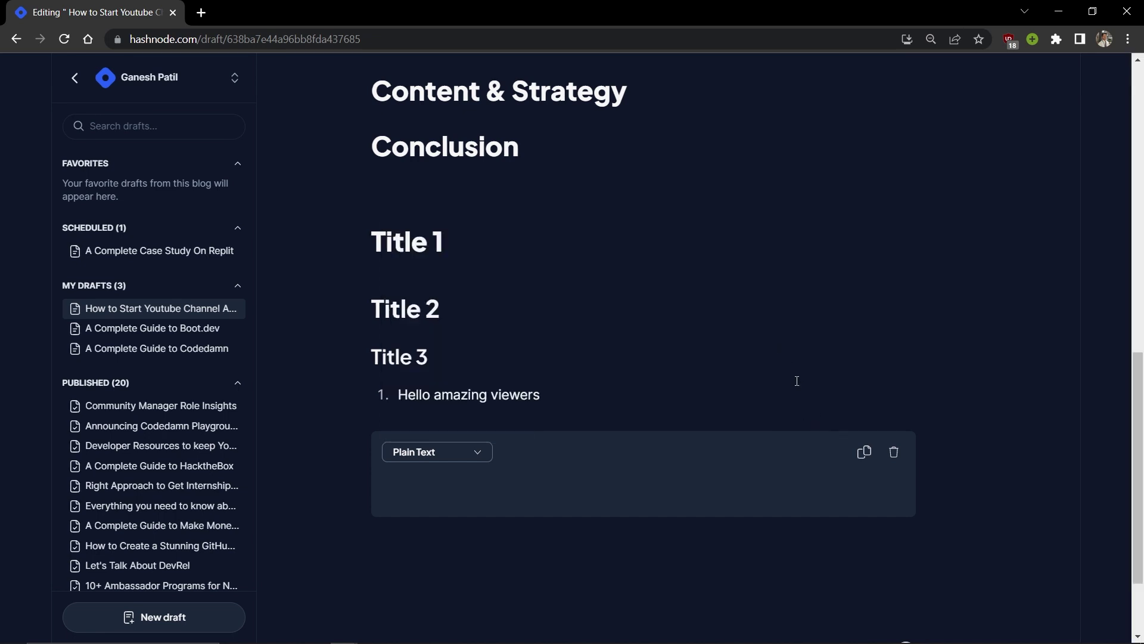
Replace the empty code block with a widget block, closing the Insert Widget popup unfilled.
{"action": "left_click", "coordinate": [894, 453]}
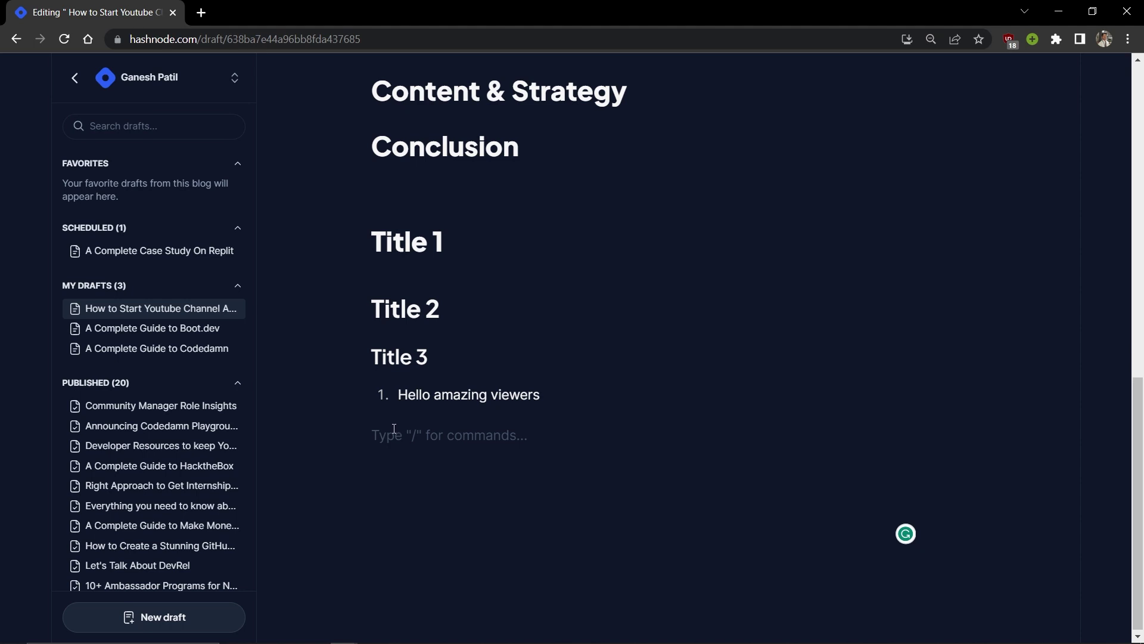
{"action": "type", "text": "/"}
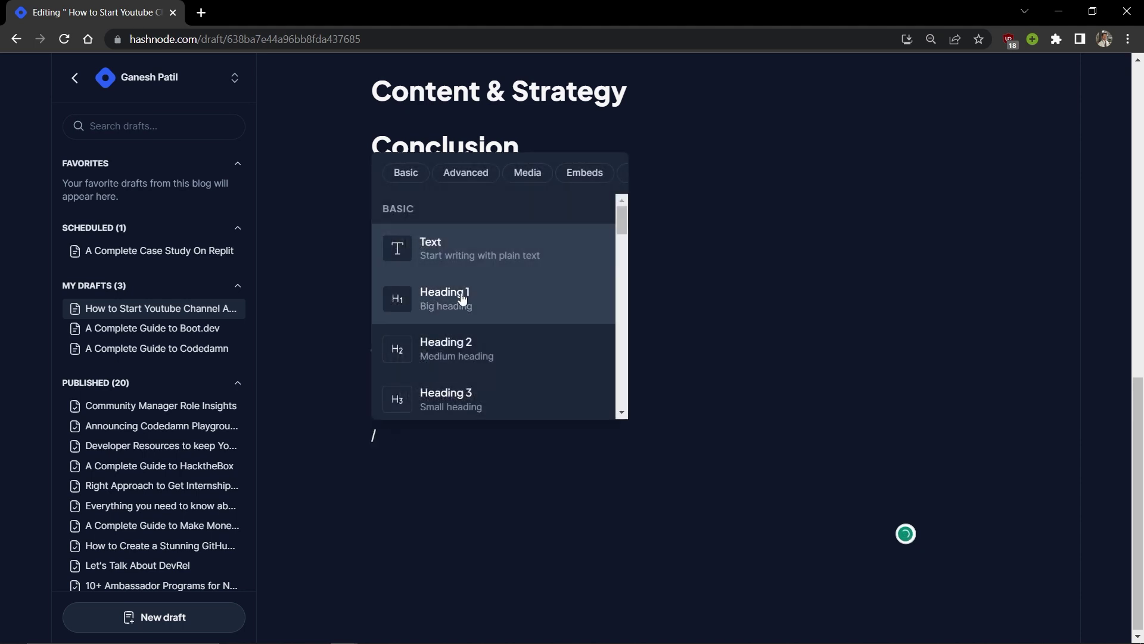
{"action": "scroll", "coordinate": [460, 298], "scroll_direction": "down", "scroll_amount": 5}
{"action": "scroll", "coordinate": [462, 296], "scroll_direction": "down", "scroll_amount": 5}
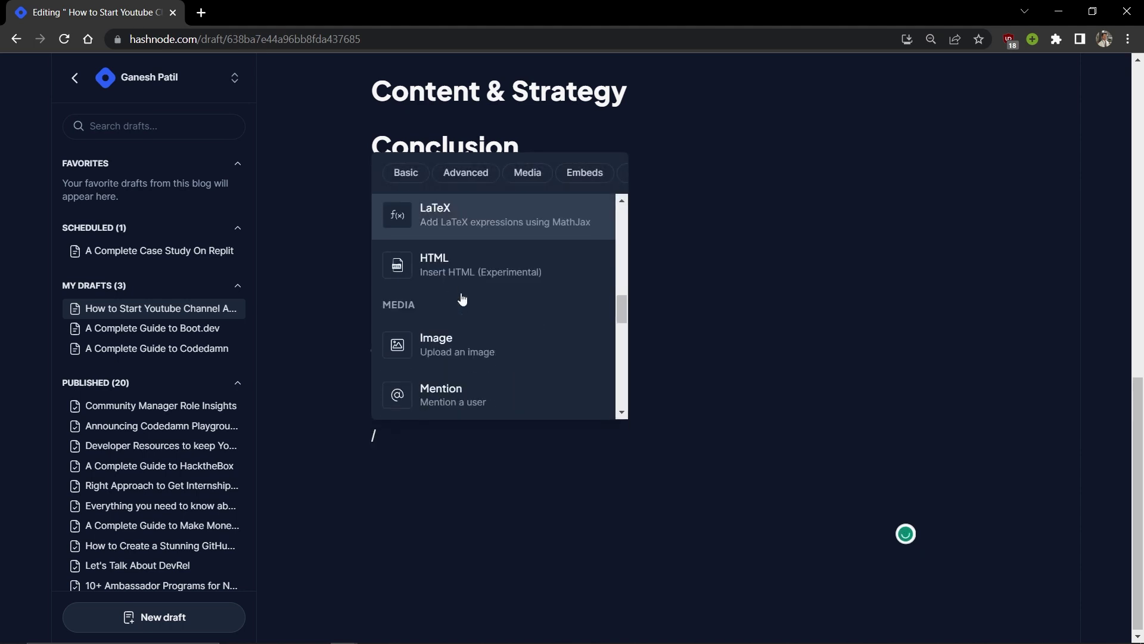
{"action": "scroll", "coordinate": [462, 298], "scroll_direction": "up", "scroll_amount": 3}
{"action": "scroll", "coordinate": [461, 301], "scroll_direction": "up", "scroll_amount": 1}
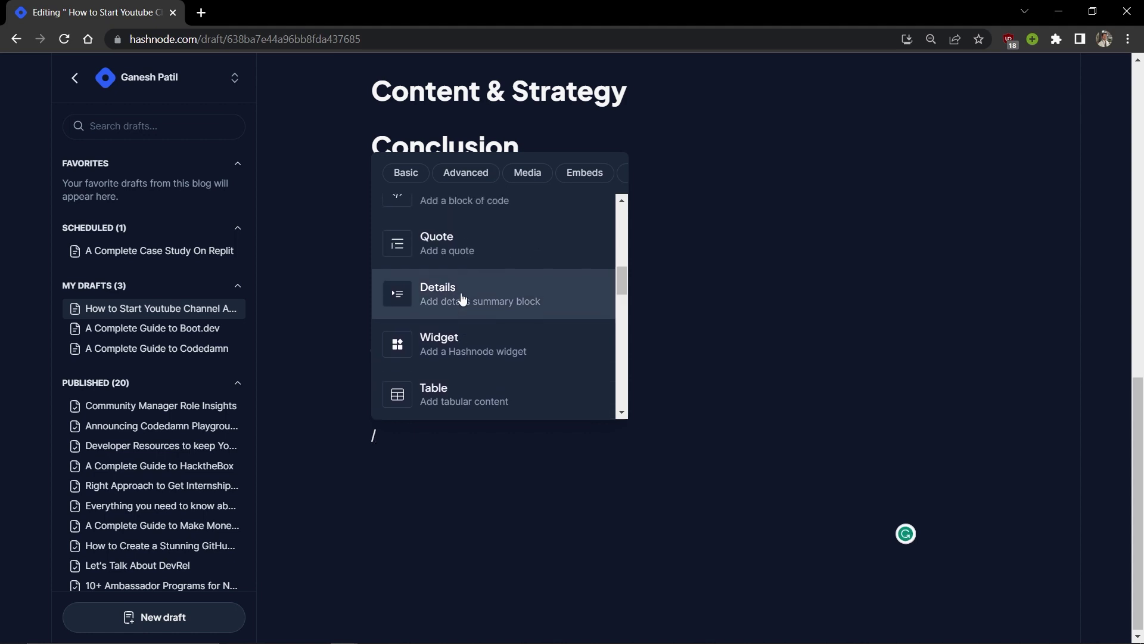
{"action": "left_click", "coordinate": [461, 338]}
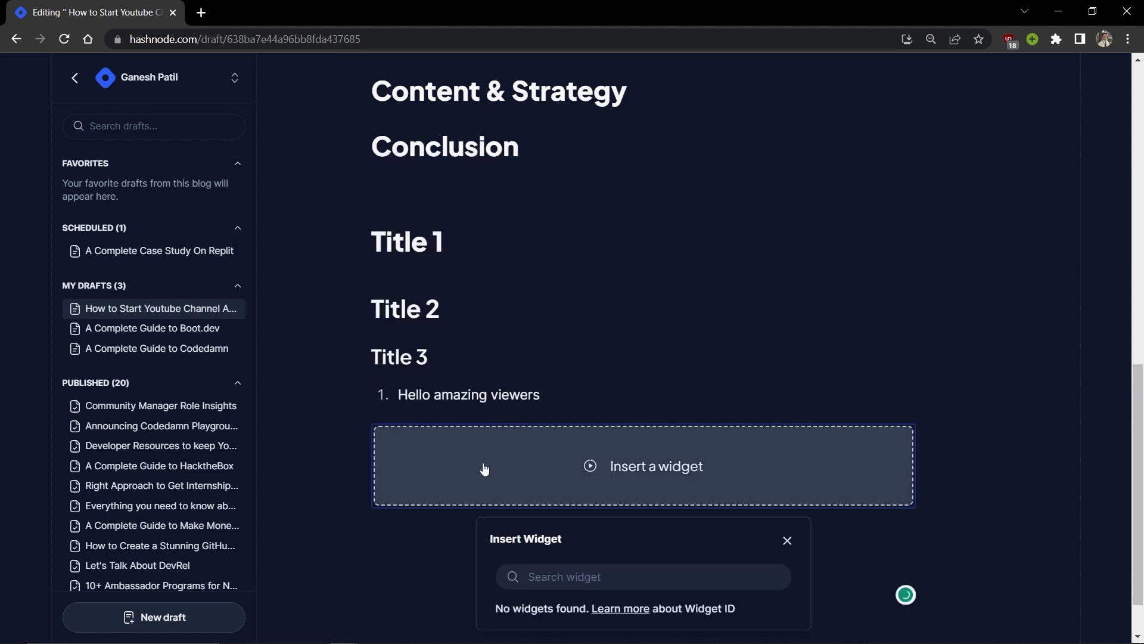
{"action": "scroll", "coordinate": [623, 473], "scroll_direction": "down", "scroll_amount": 1}
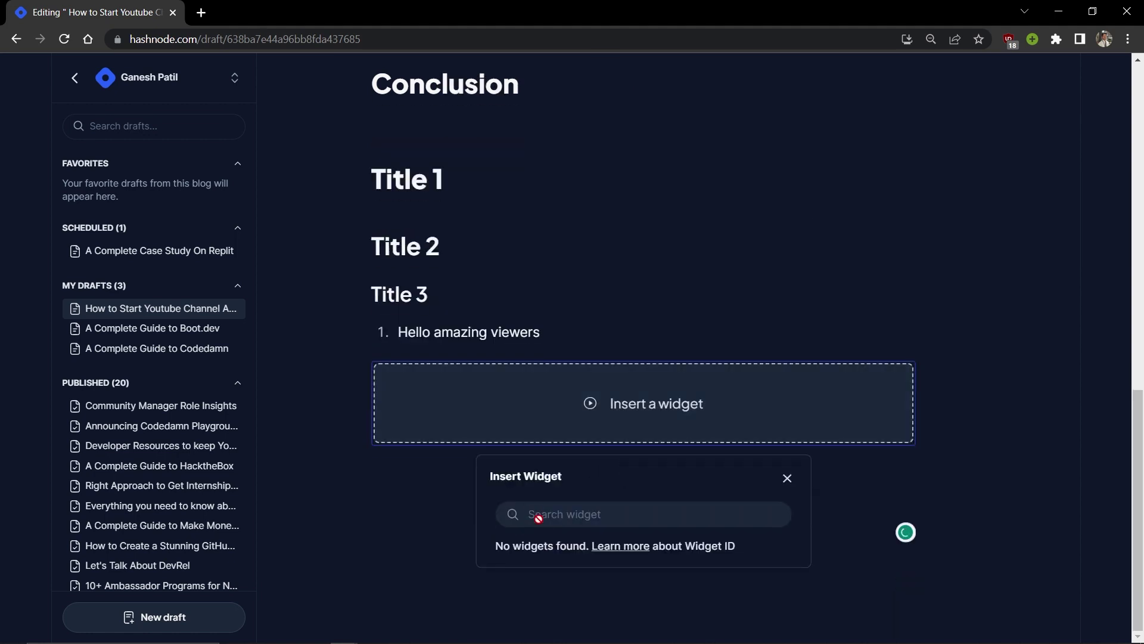
{"action": "left_click", "coordinate": [787, 478]}
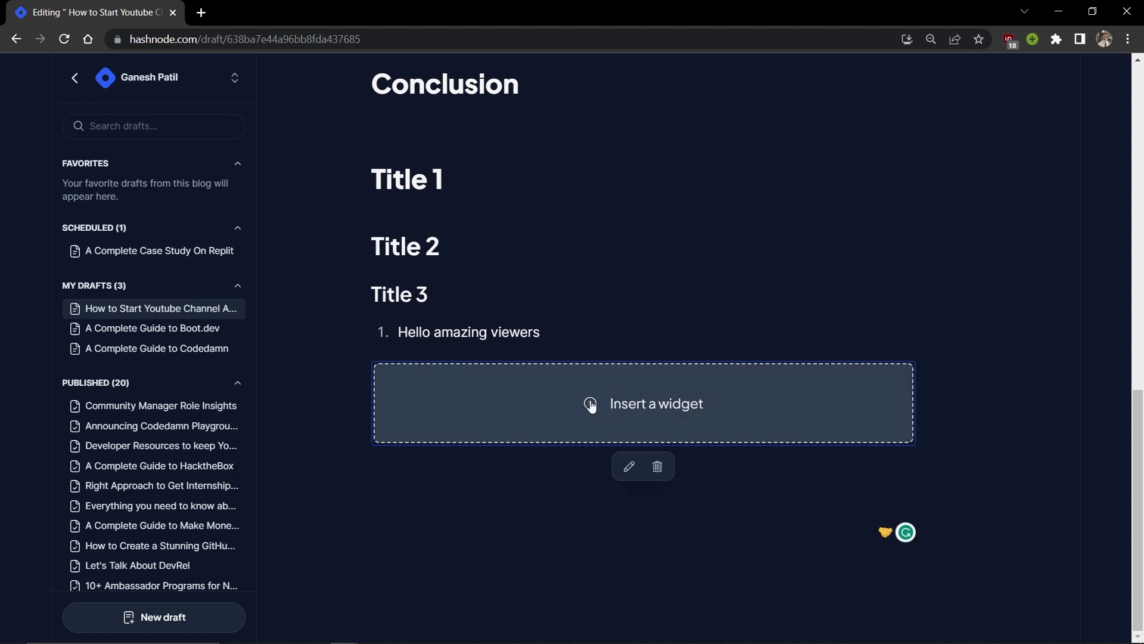
Delete the empty widget block and bring up the slash block menu on the empty line.
{"action": "left_click", "coordinate": [657, 466]}
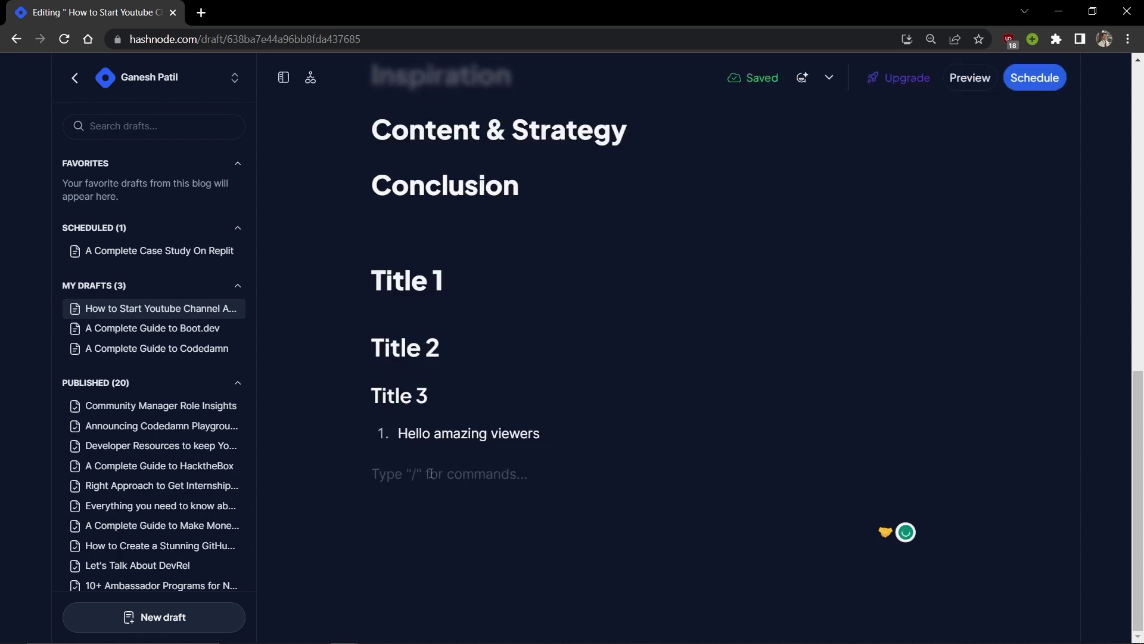
{"action": "type", "text": "/"}
{"action": "scroll", "coordinate": [447, 286], "scroll_direction": "down", "scroll_amount": 5}
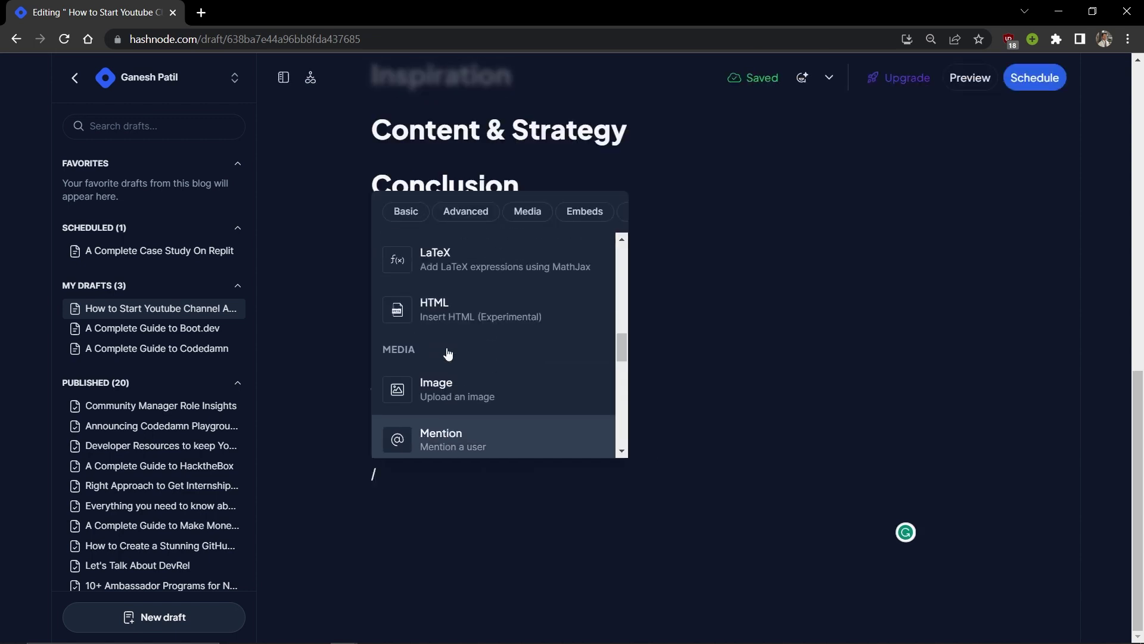
{"action": "scroll", "coordinate": [448, 354], "scroll_direction": "up", "scroll_amount": 1}
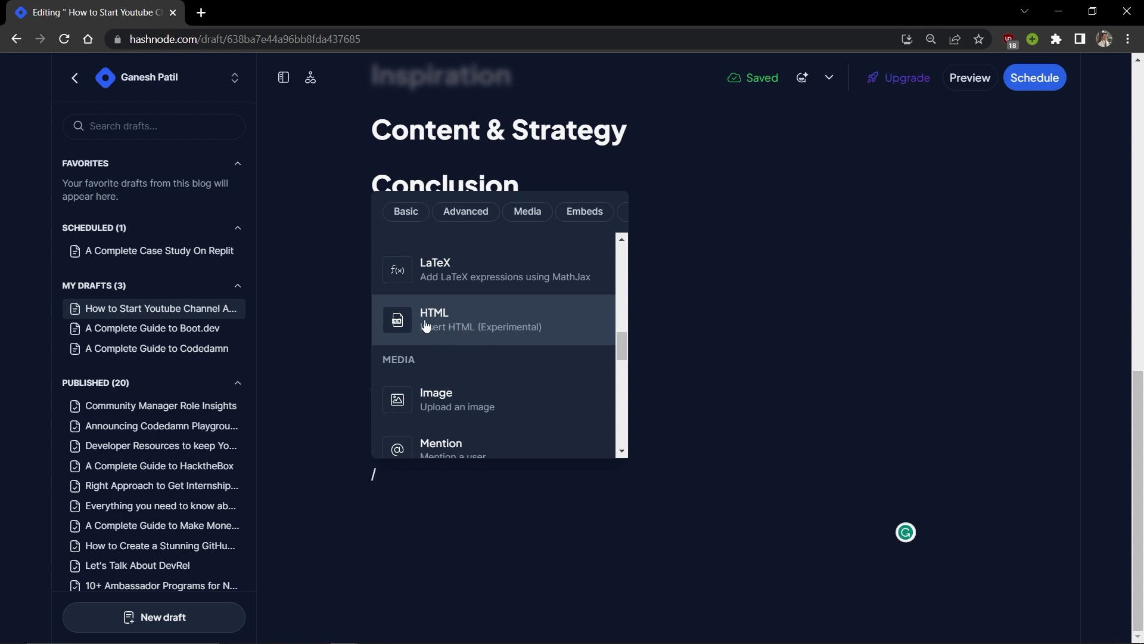
{"action": "scroll", "coordinate": [462, 383], "scroll_direction": "down", "scroll_amount": 1}
{"action": "scroll", "coordinate": [464, 381], "scroll_direction": "up", "scroll_amount": 2}
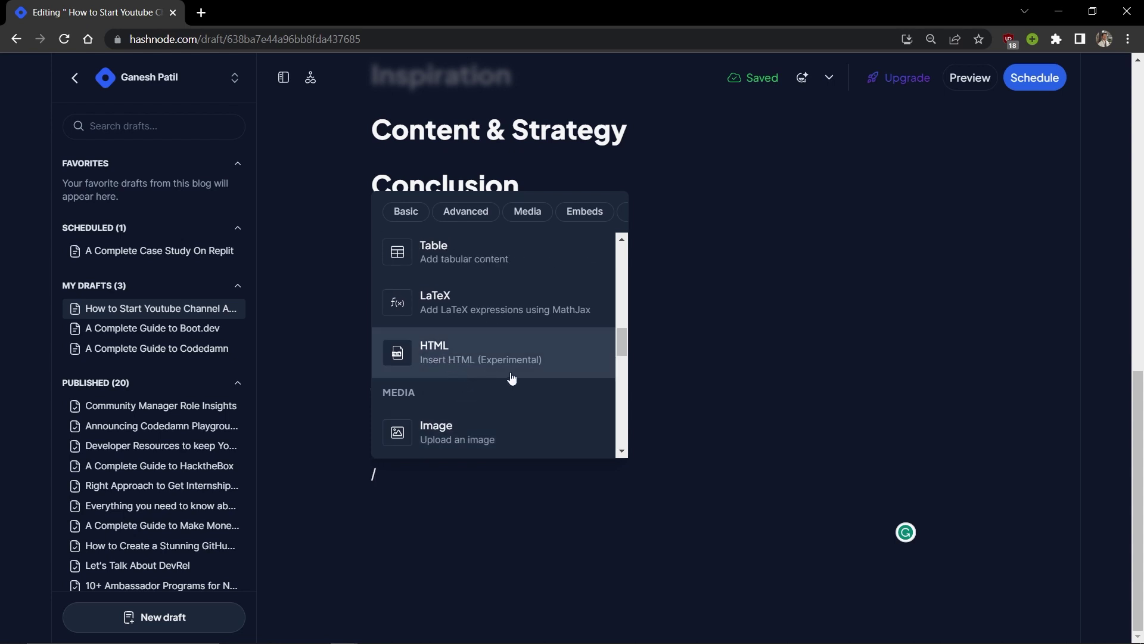
{"action": "scroll", "coordinate": [510, 377], "scroll_direction": "down", "scroll_amount": 3}
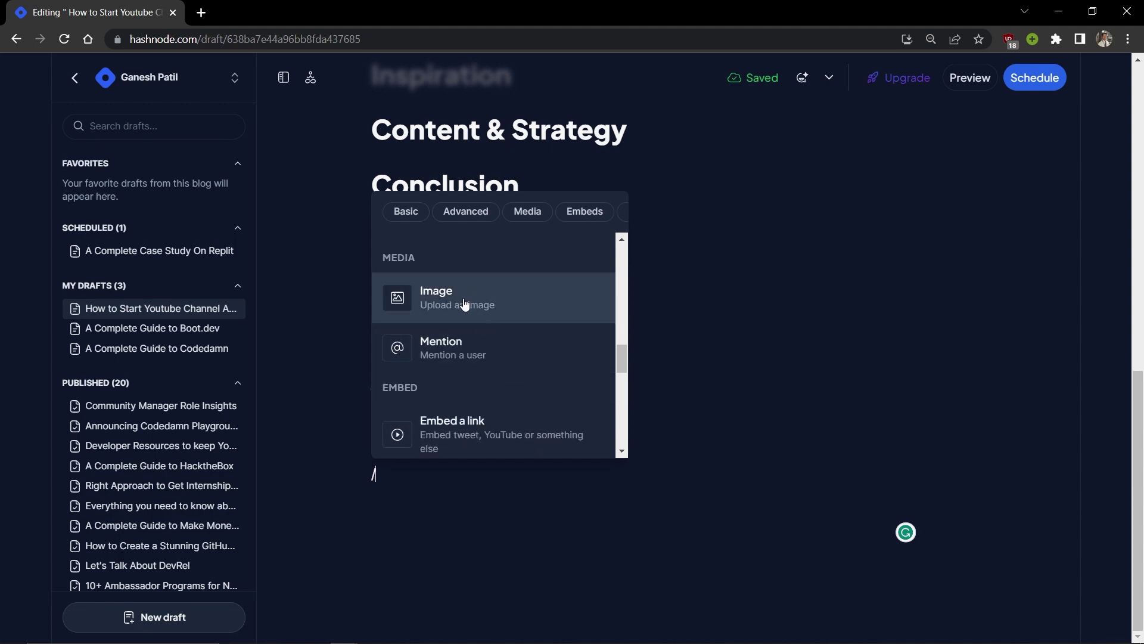
Try an Image block with Upload and external-image options, then remove it unused.
{"action": "left_click", "coordinate": [464, 305]}
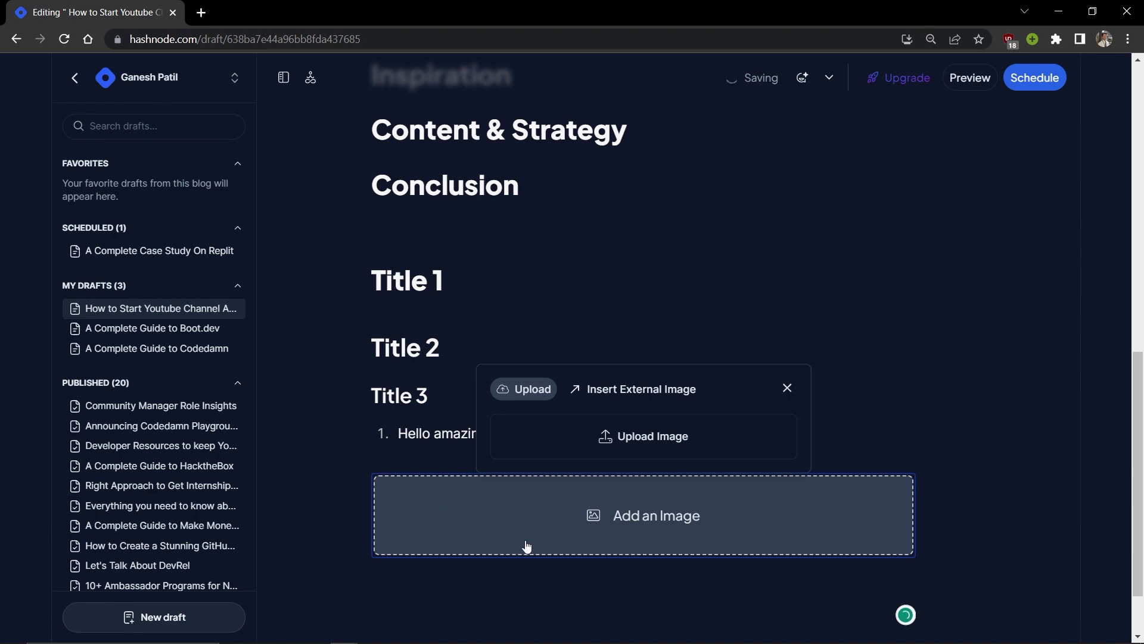
{"action": "left_click", "coordinate": [638, 436]}
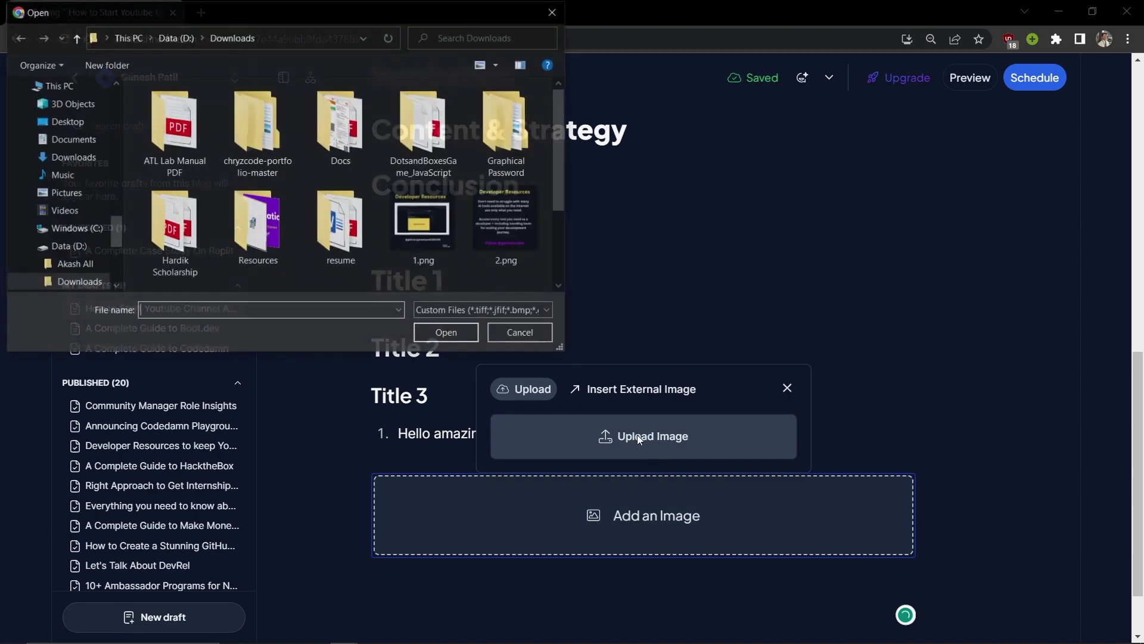
{"action": "left_click", "coordinate": [550, 14]}
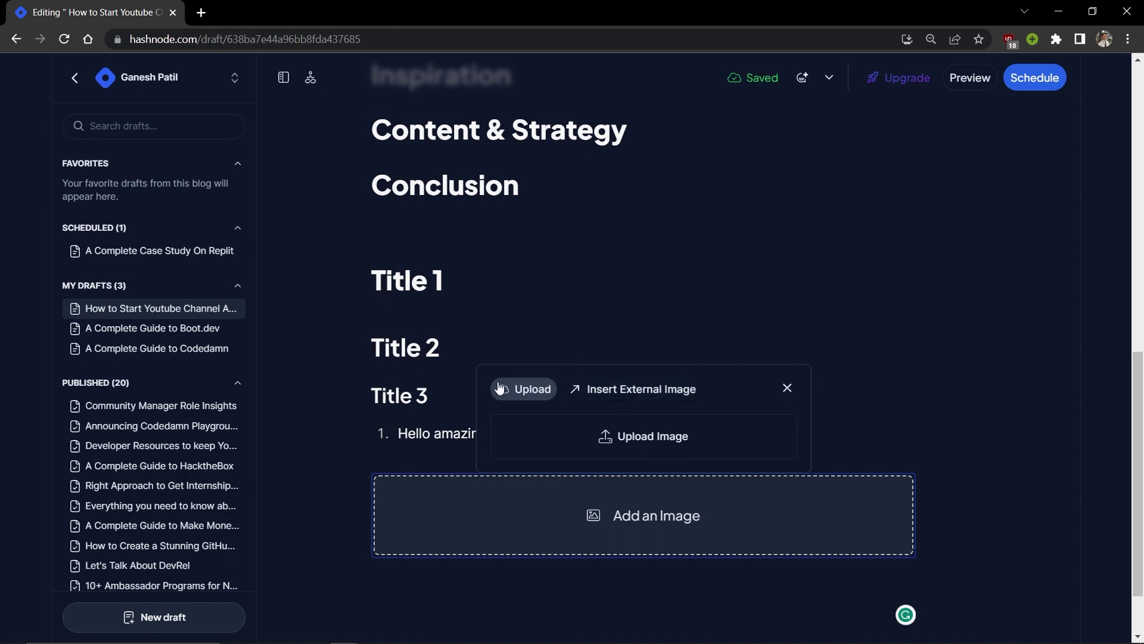
{"action": "left_click", "coordinate": [632, 389]}
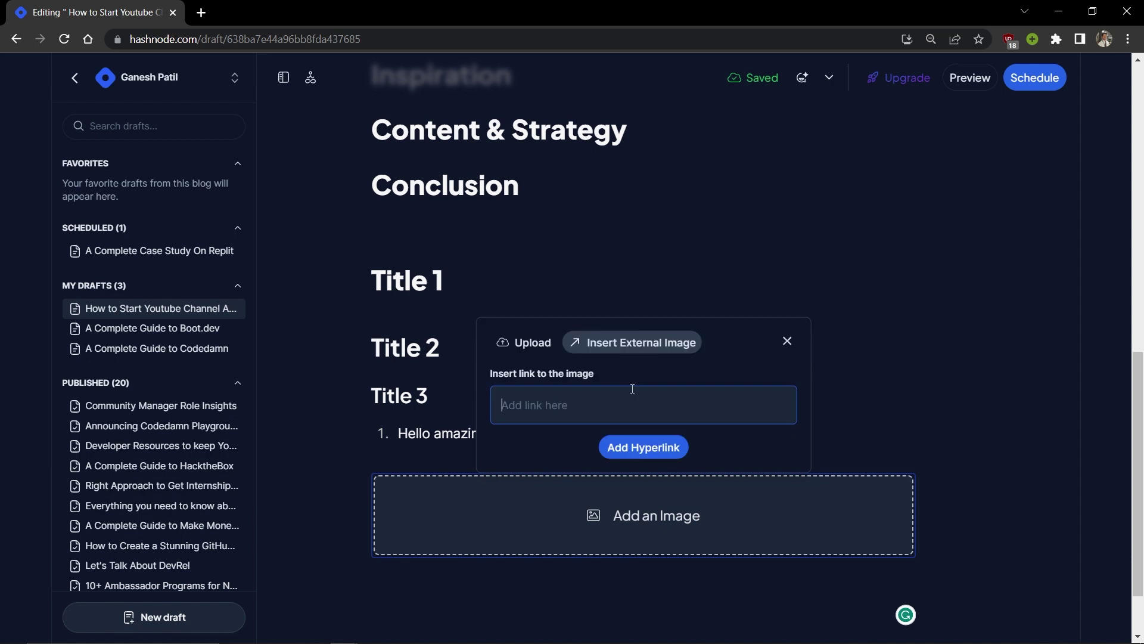
{"action": "left_click", "coordinate": [786, 350]}
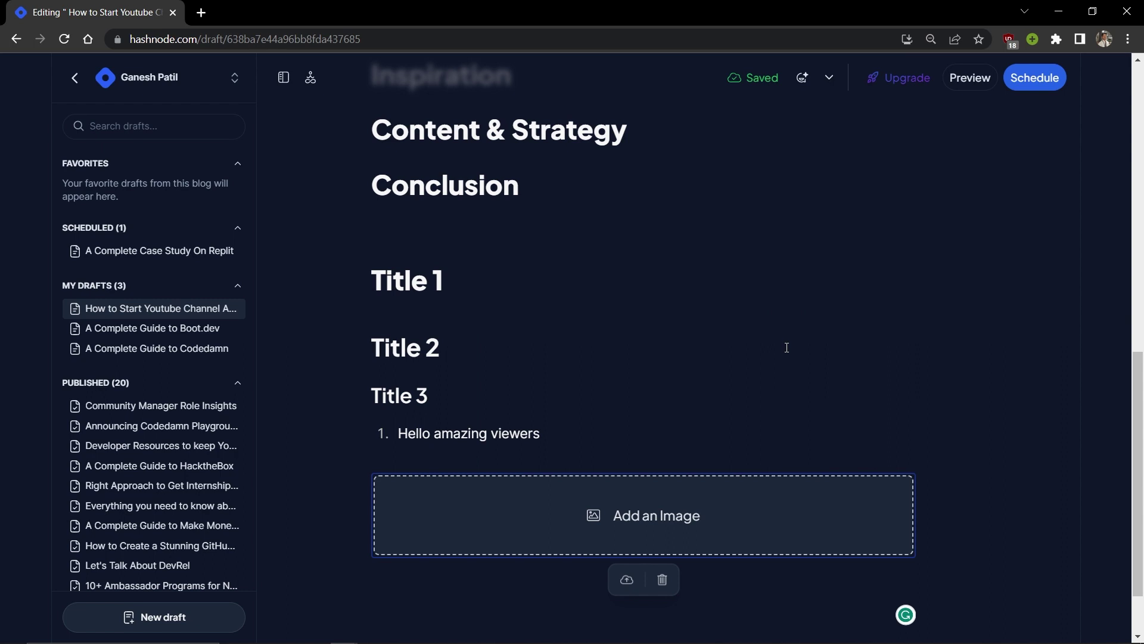
{"action": "left_click", "coordinate": [662, 579]}
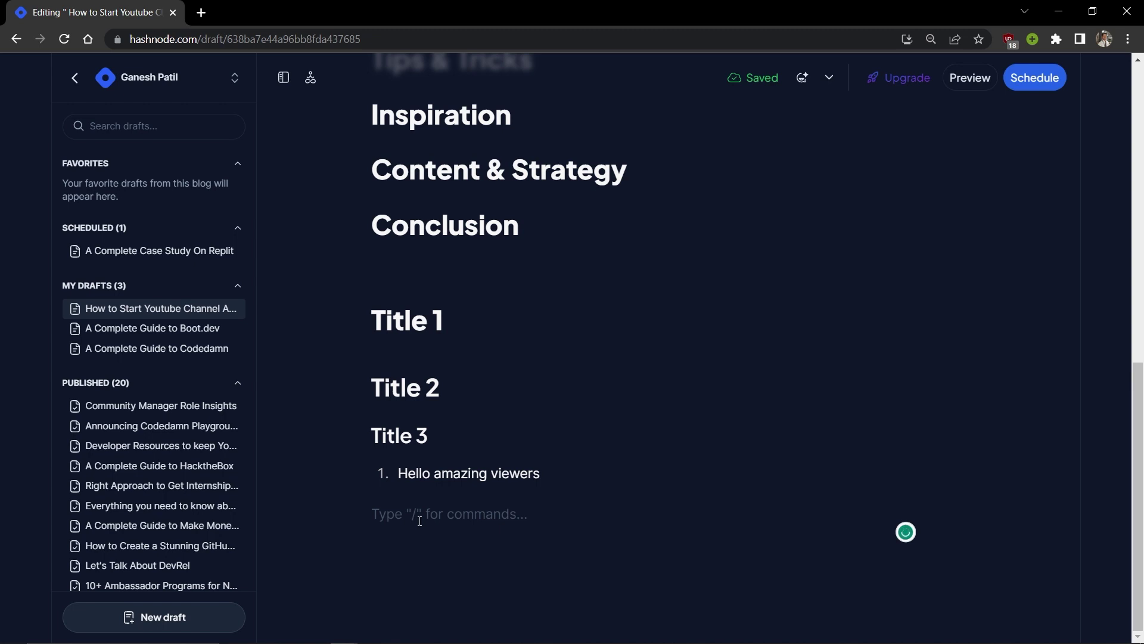
Insert a YouTube embed block from the slash menu.
{"action": "type", "text": "/"}
{"action": "scroll", "coordinate": [429, 375], "scroll_direction": "down", "scroll_amount": 3}
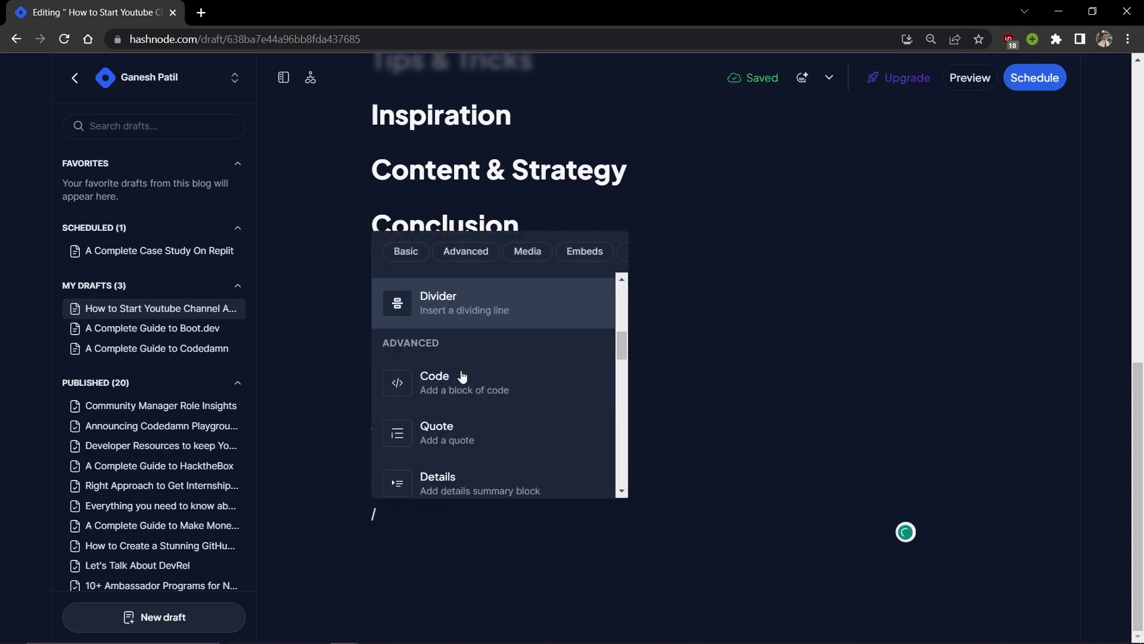
{"action": "scroll", "coordinate": [463, 375], "scroll_direction": "down", "scroll_amount": 8}
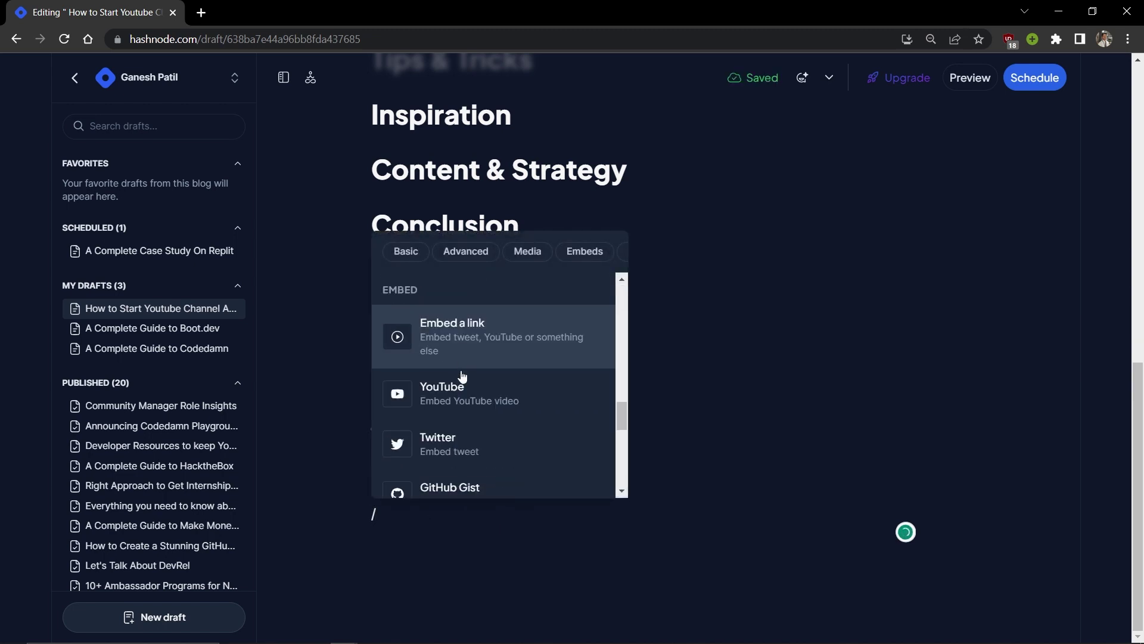
{"action": "scroll", "coordinate": [462, 375], "scroll_direction": "down", "scroll_amount": 4}
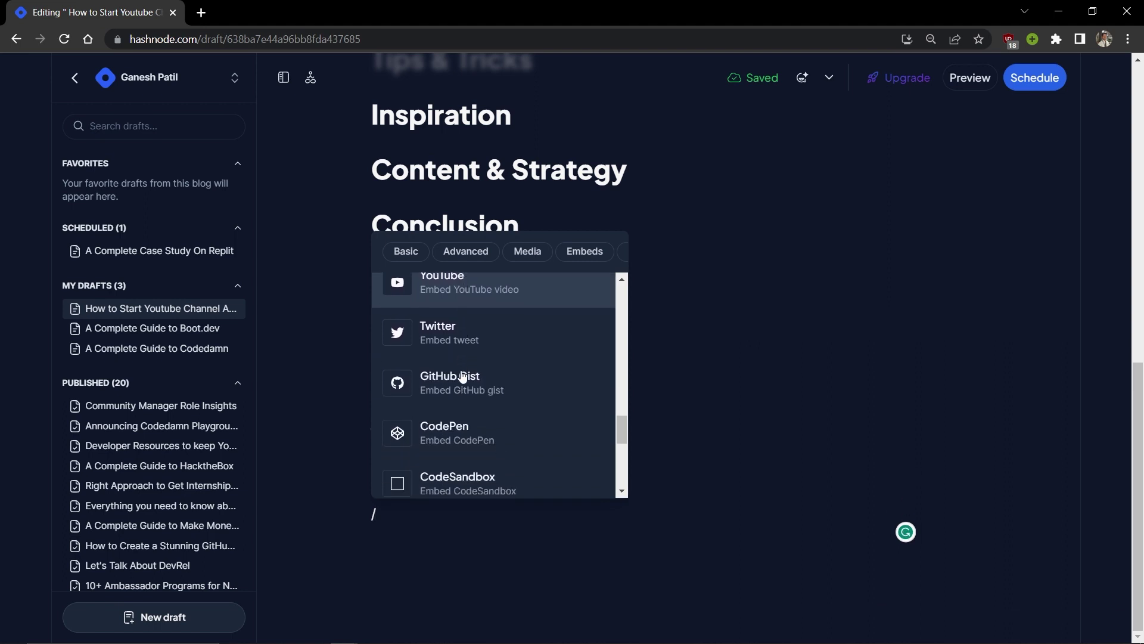
{"action": "scroll", "coordinate": [462, 376], "scroll_direction": "down", "scroll_amount": 5}
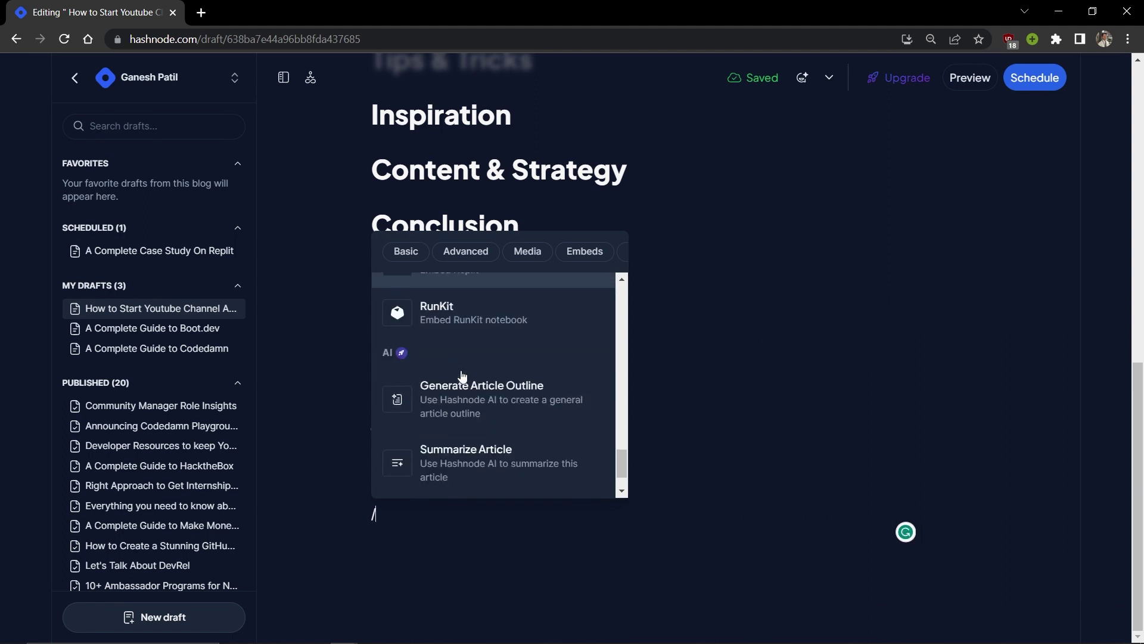
{"action": "scroll", "coordinate": [463, 376], "scroll_direction": "up", "scroll_amount": 6}
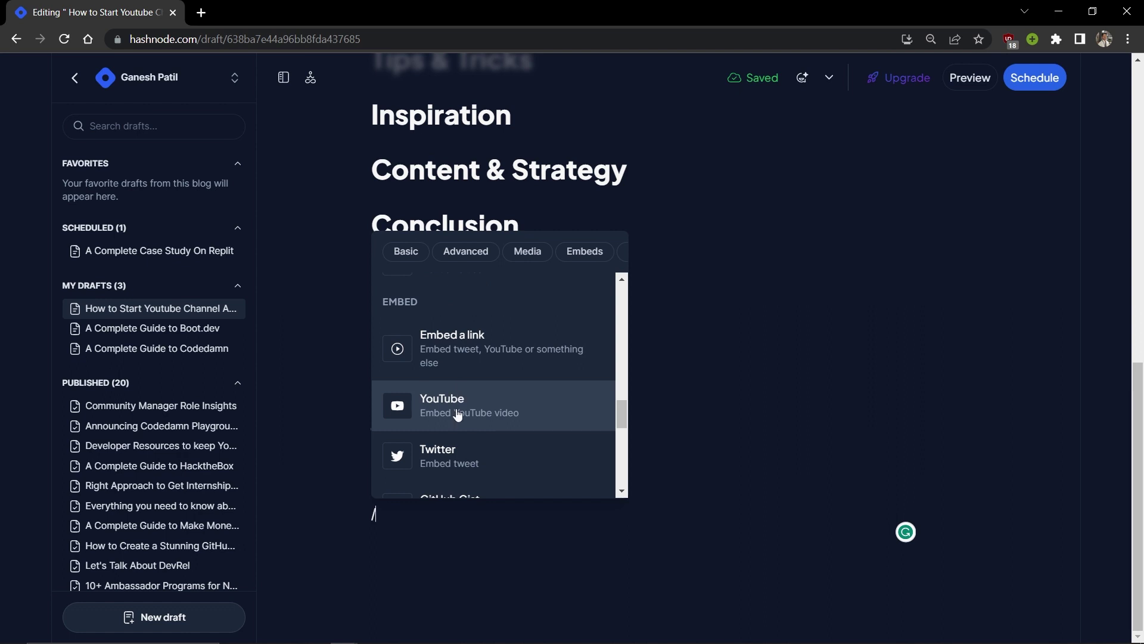
{"action": "left_click", "coordinate": [457, 407]}
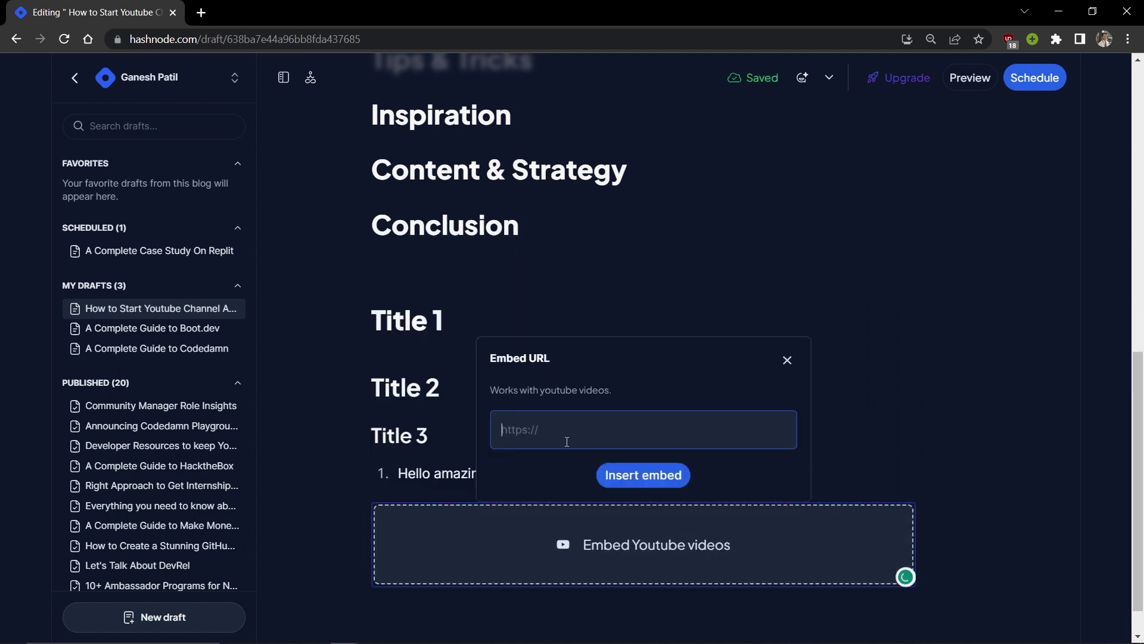
Embed your own YouTube channel URL as a trial, then delete the channel card.
{"action": "left_click", "coordinate": [200, 13]}
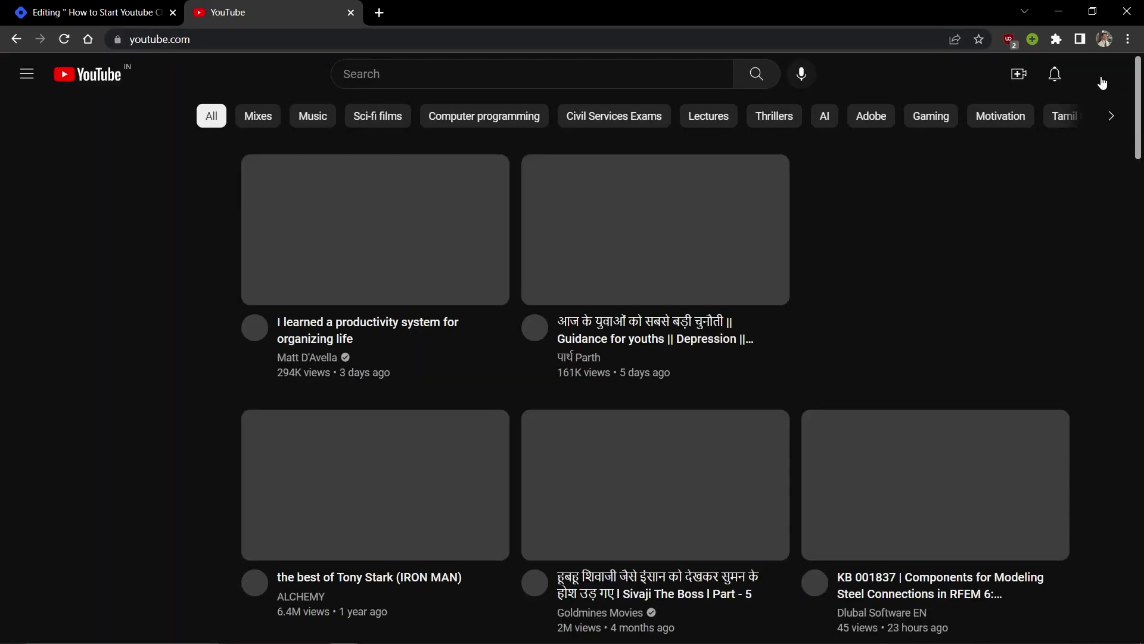
{"action": "left_click", "coordinate": [1099, 77]}
{"action": "left_click", "coordinate": [955, 164]}
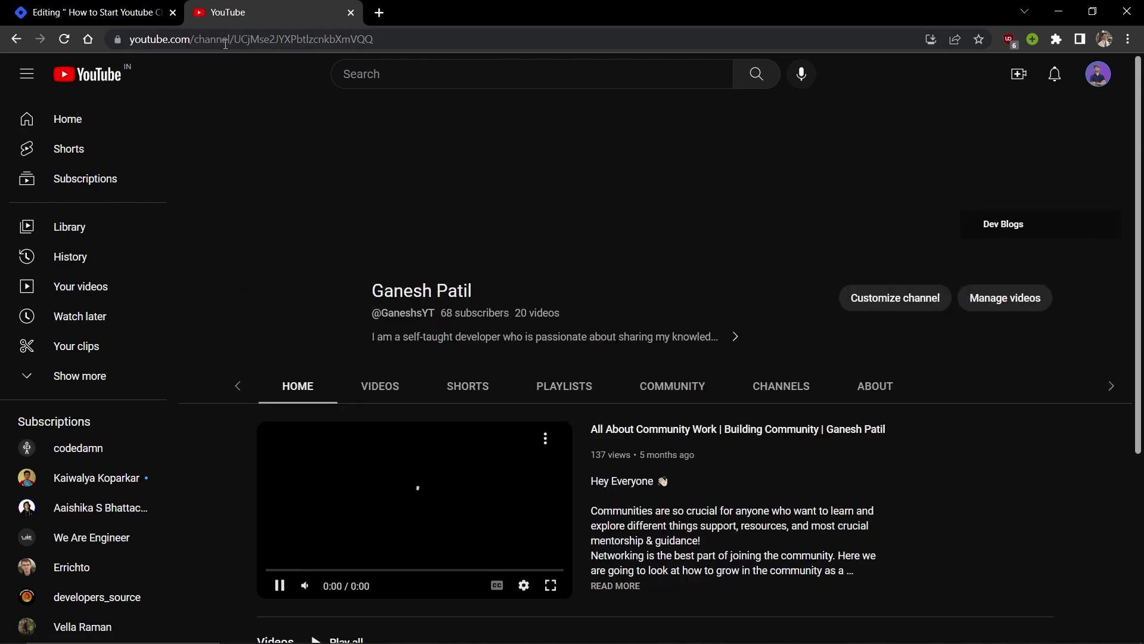
{"action": "left_click", "coordinate": [225, 42]}
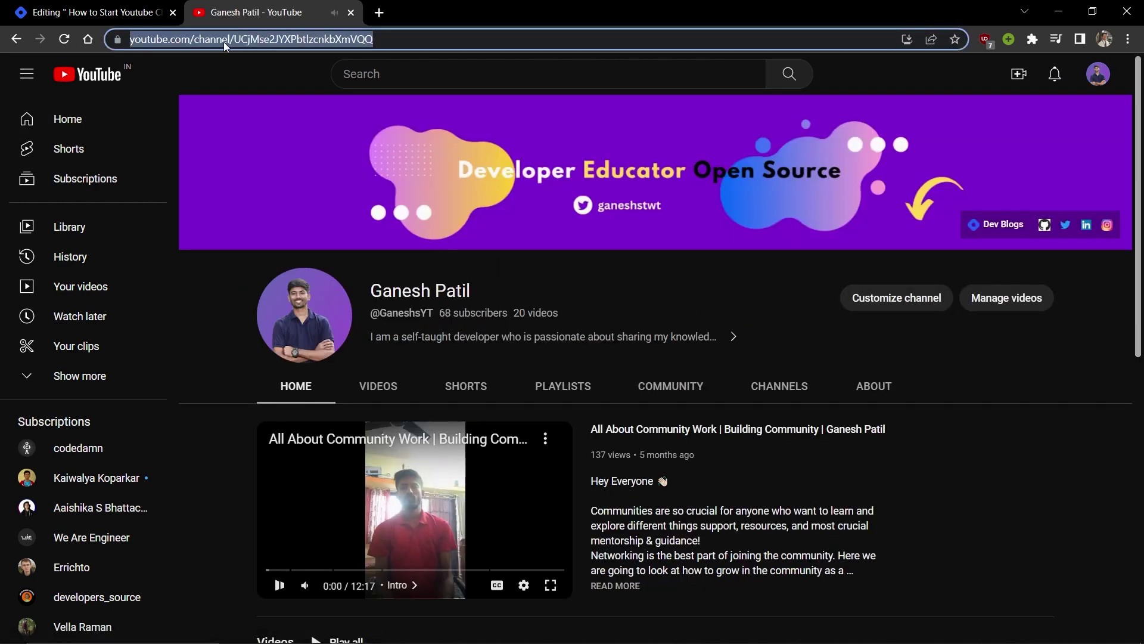
{"action": "left_click", "coordinate": [117, 16]}
{"action": "type", "text": "https://www.youtube.com/channel/UCjMse2JYXPbtIzcnkbXmVQQ"}
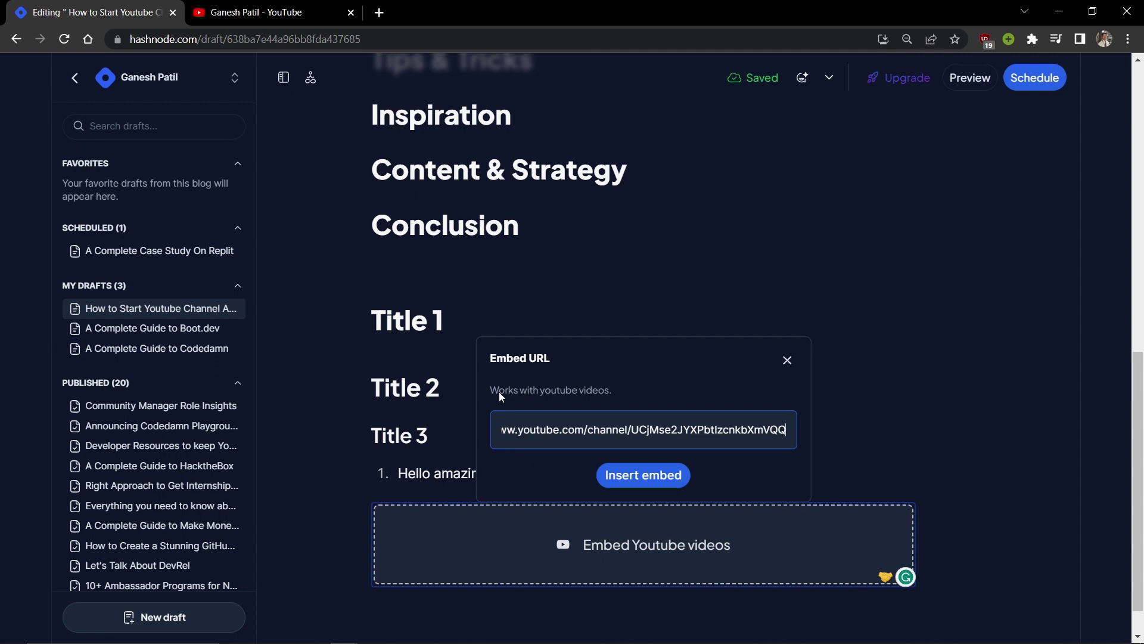
{"action": "left_click", "coordinate": [667, 482]}
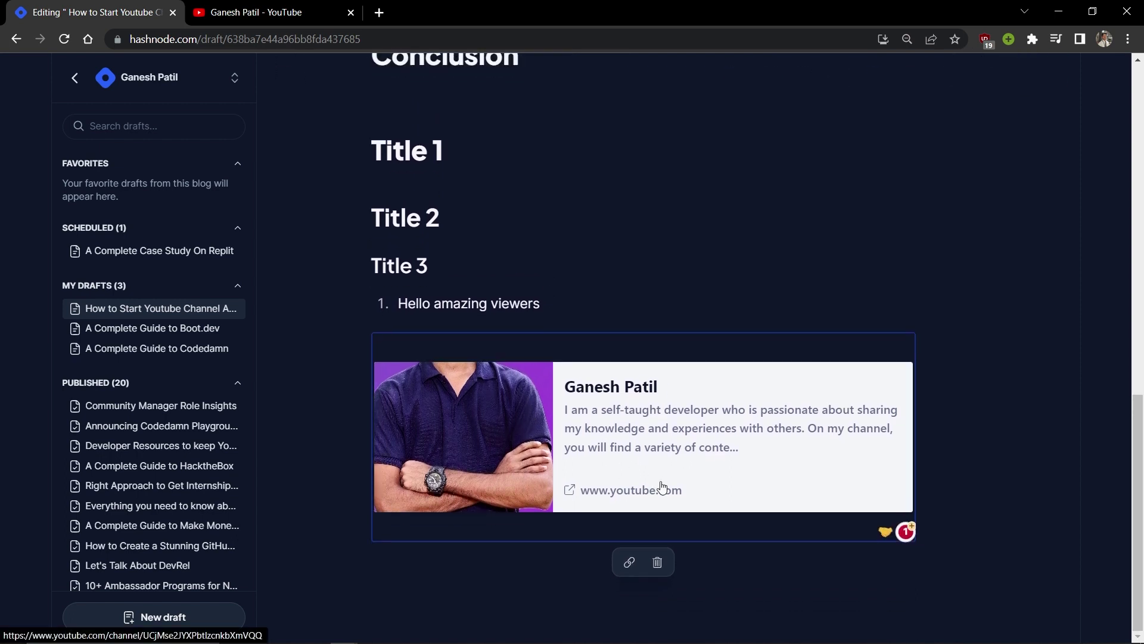
{"action": "left_click", "coordinate": [657, 563]}
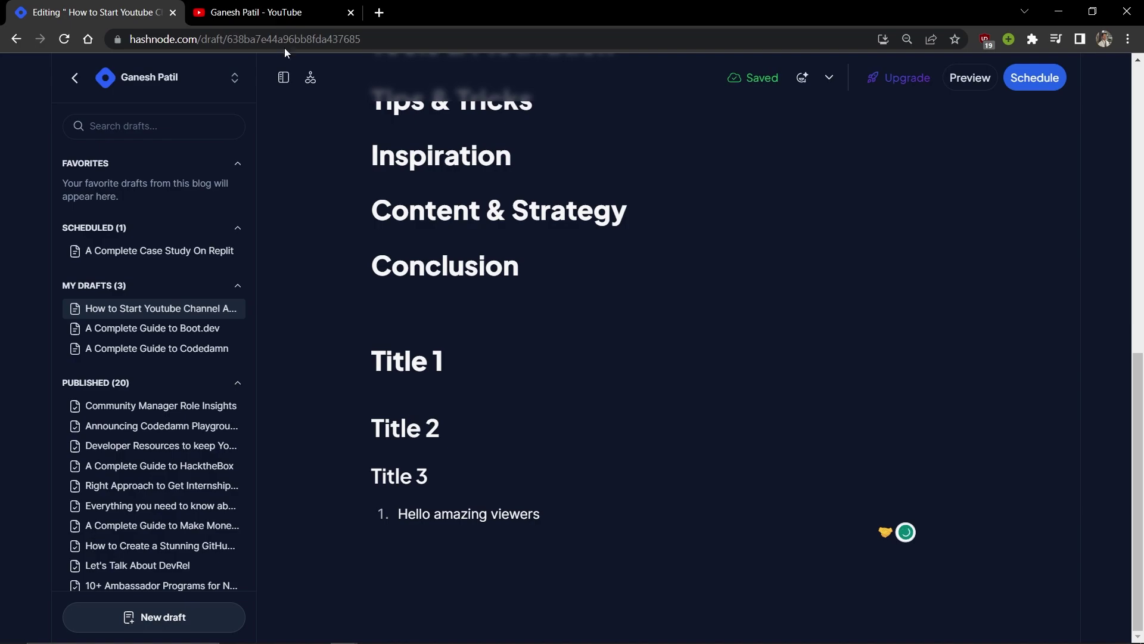
Look over the YouTube channel page and close its tab.
{"action": "left_click", "coordinate": [273, 13]}
{"action": "scroll", "coordinate": [389, 466], "scroll_direction": "down", "scroll_amount": 5}
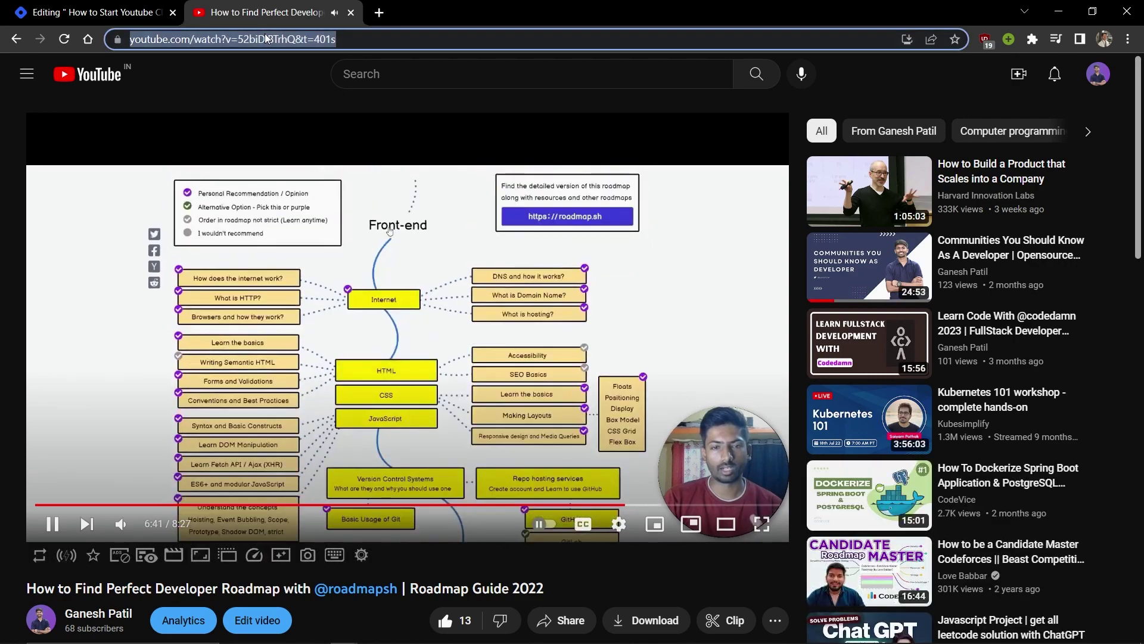
{"action": "left_click", "coordinate": [351, 13]}
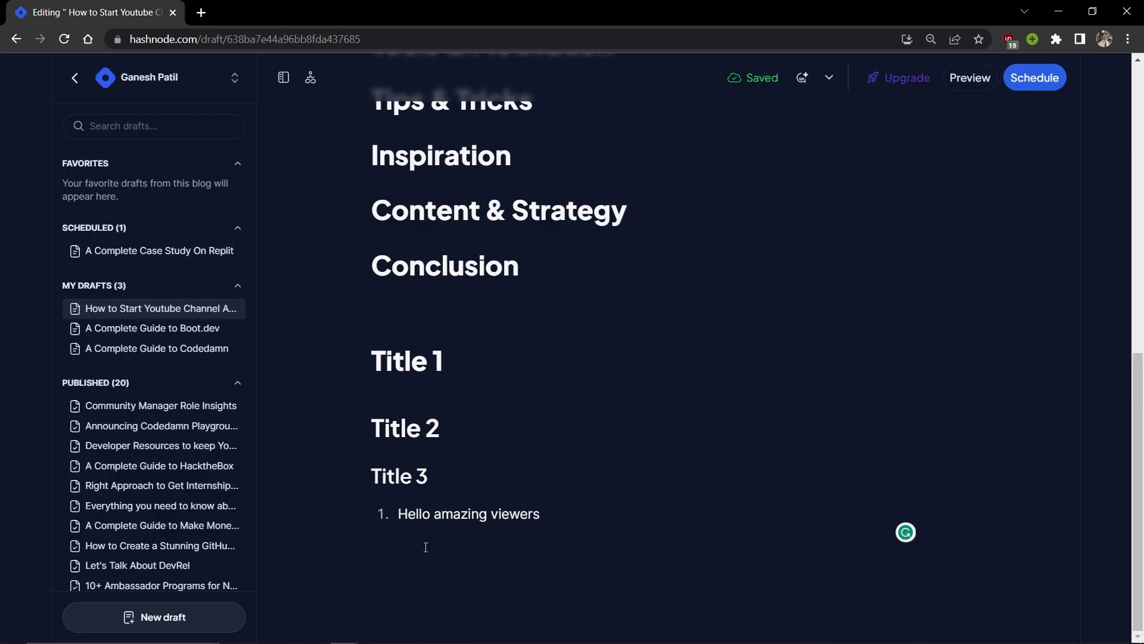
Try a CodeSandbox embed in a second list item, then remove it and the empty item.
{"action": "key", "text": "Return"}
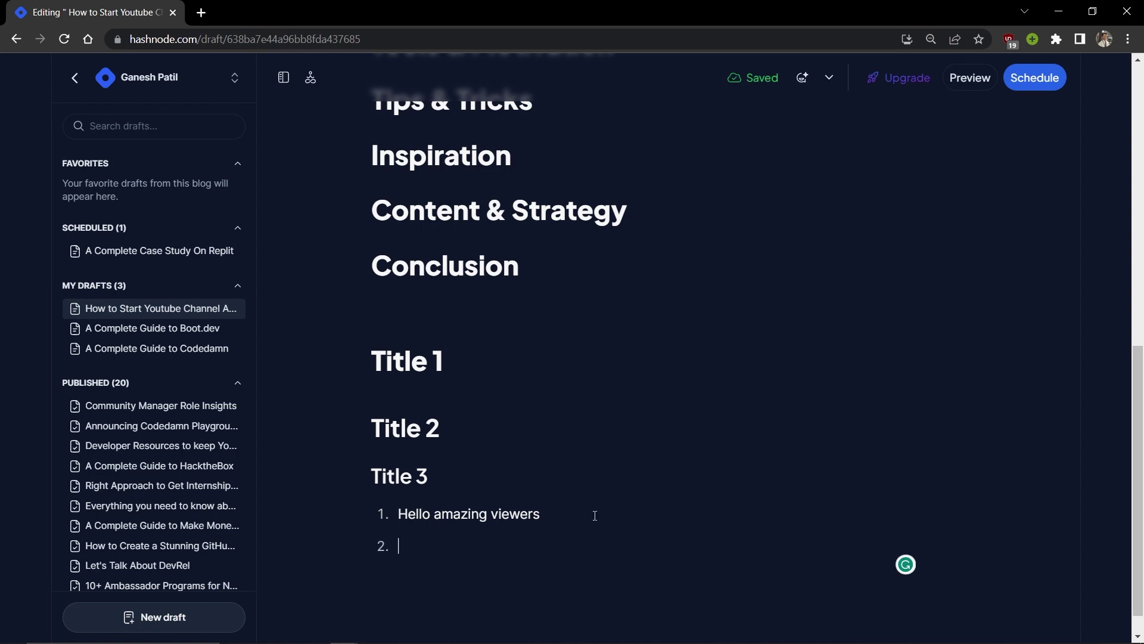
{"action": "type", "text": "/"}
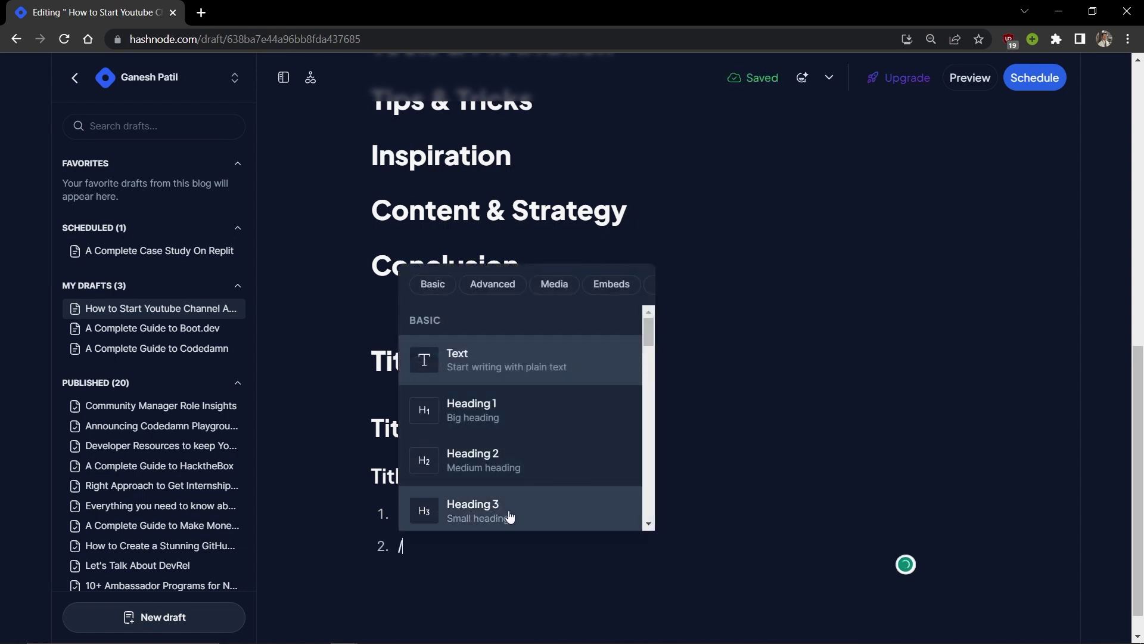
{"action": "scroll", "coordinate": [509, 516], "scroll_direction": "down", "scroll_amount": 10}
{"action": "scroll", "coordinate": [510, 516], "scroll_direction": "down", "scroll_amount": 3}
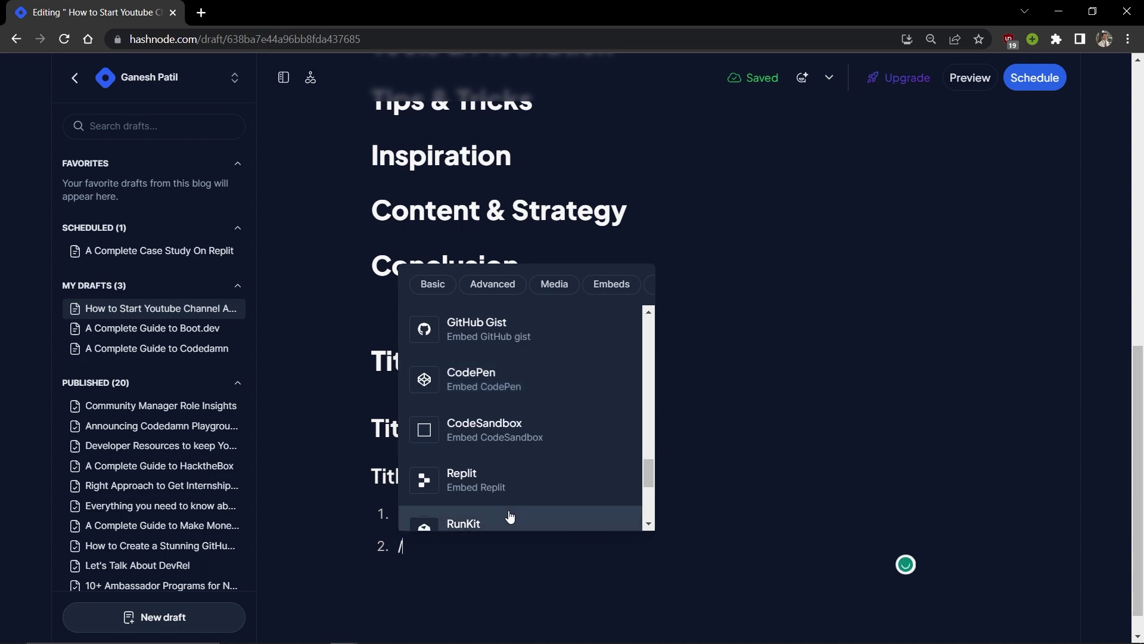
{"action": "scroll", "coordinate": [510, 518], "scroll_direction": "up", "scroll_amount": 3}
{"action": "left_click", "coordinate": [510, 517]}
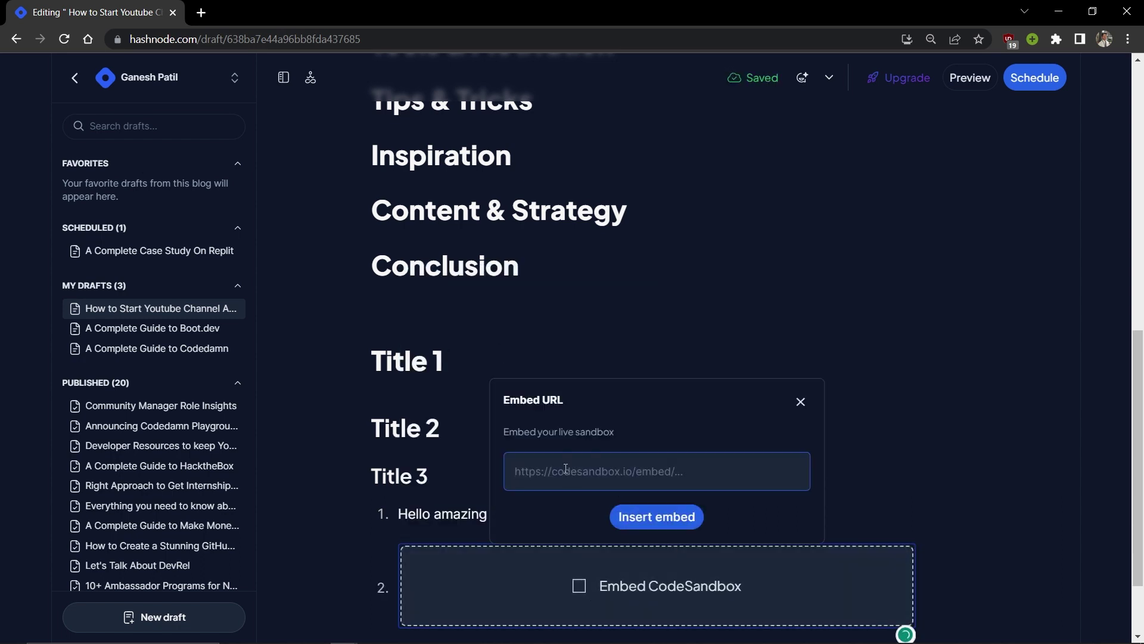
{"action": "left_click", "coordinate": [800, 402]}
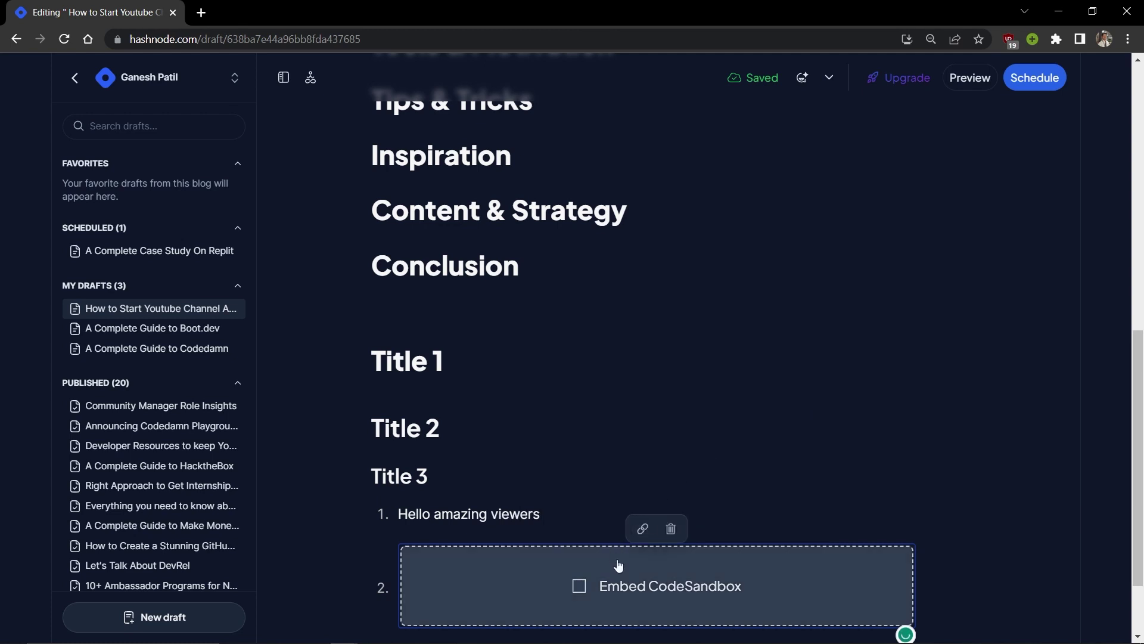
{"action": "left_click", "coordinate": [673, 530]}
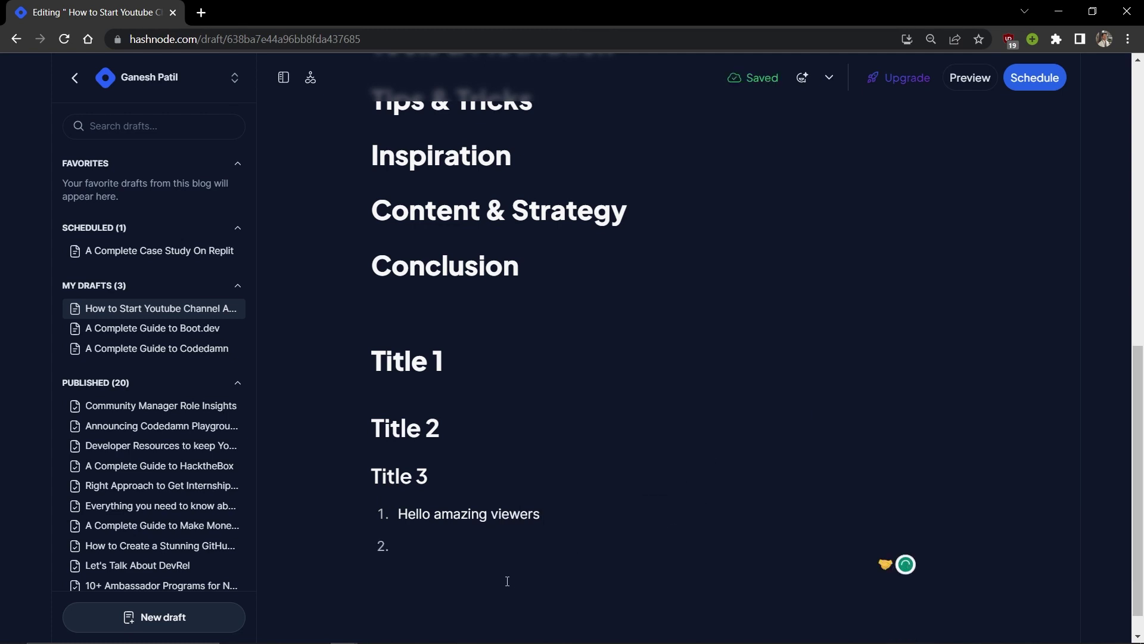
{"action": "key", "text": "BackSpace"}
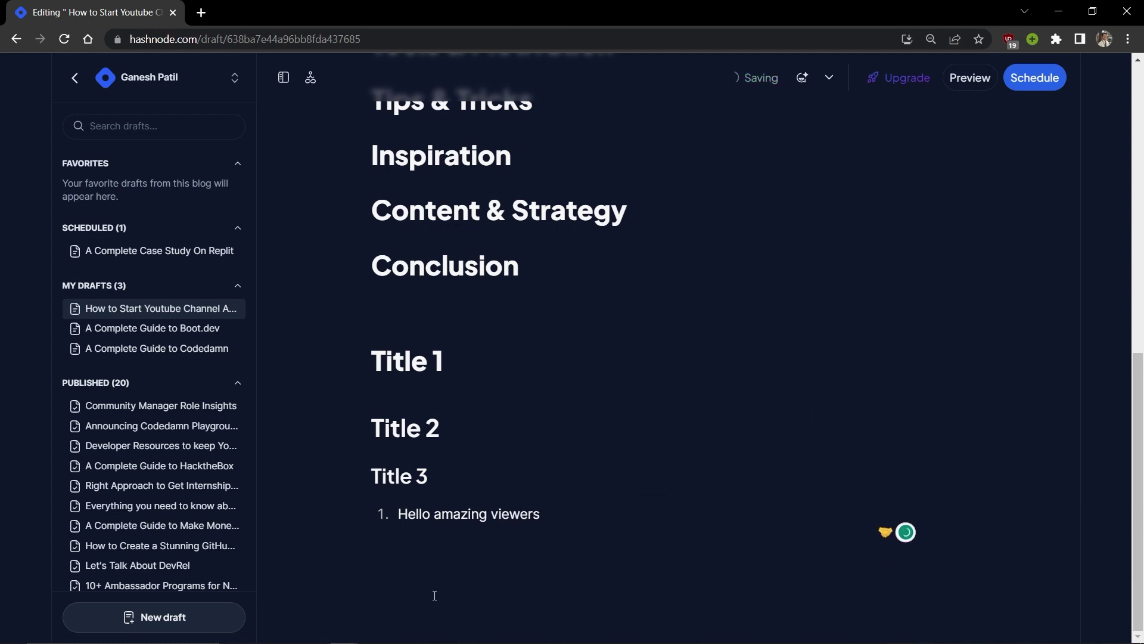
{"action": "key", "text": "Return"}
{"action": "key", "text": "Return"}
{"action": "type", "text": "/"}
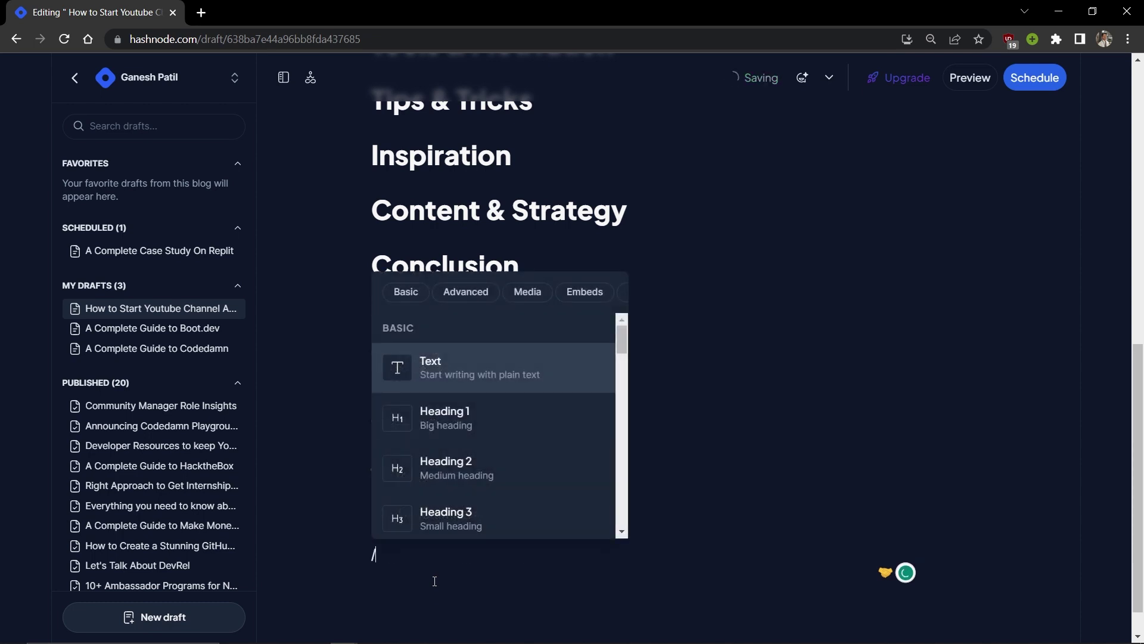
{"action": "key", "text": "Down"}
{"action": "key", "text": "Down"}
{"action": "key", "text": "Down"}
{"action": "key", "text": "Down"}
{"action": "key", "text": "Down"}
{"action": "key", "text": "Down"}
{"action": "key", "text": "Down"}
{"action": "key", "text": "Down"}
{"action": "key", "text": "Down"}
{"action": "key", "text": "Down"}
{"action": "key", "text": "Down"}
{"action": "key", "text": "Down"}
{"action": "key", "text": "Down"}
{"action": "key", "text": "Down"}
{"action": "key", "text": "Down"}
{"action": "key", "text": "Down"}
{"action": "key", "text": "Down"}
{"action": "key", "text": "Down"}
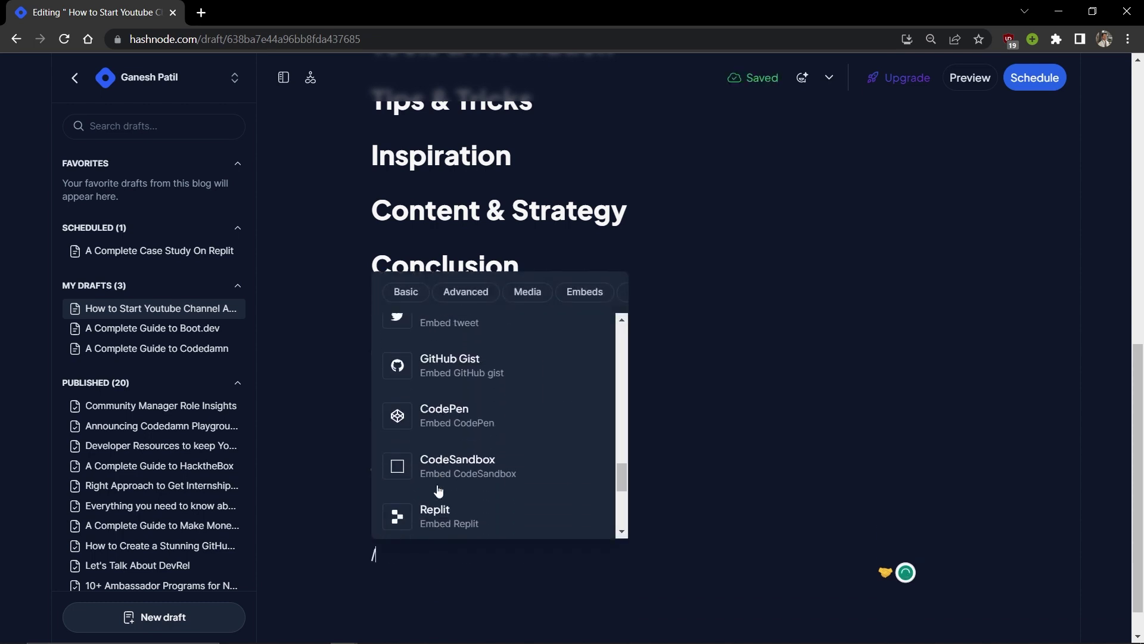
{"action": "key", "text": "Up"}
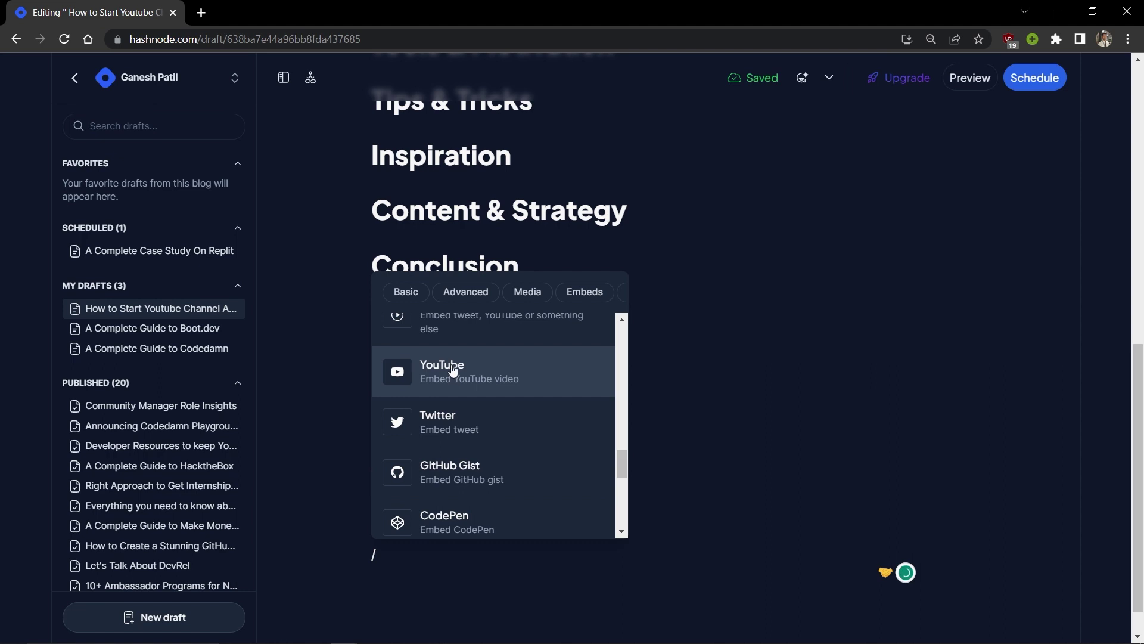
{"action": "left_click", "coordinate": [452, 372]}
{"action": "type", "text": "https://www.youtube.com/watch?v=52biDIBTrhQ&t=401s"}
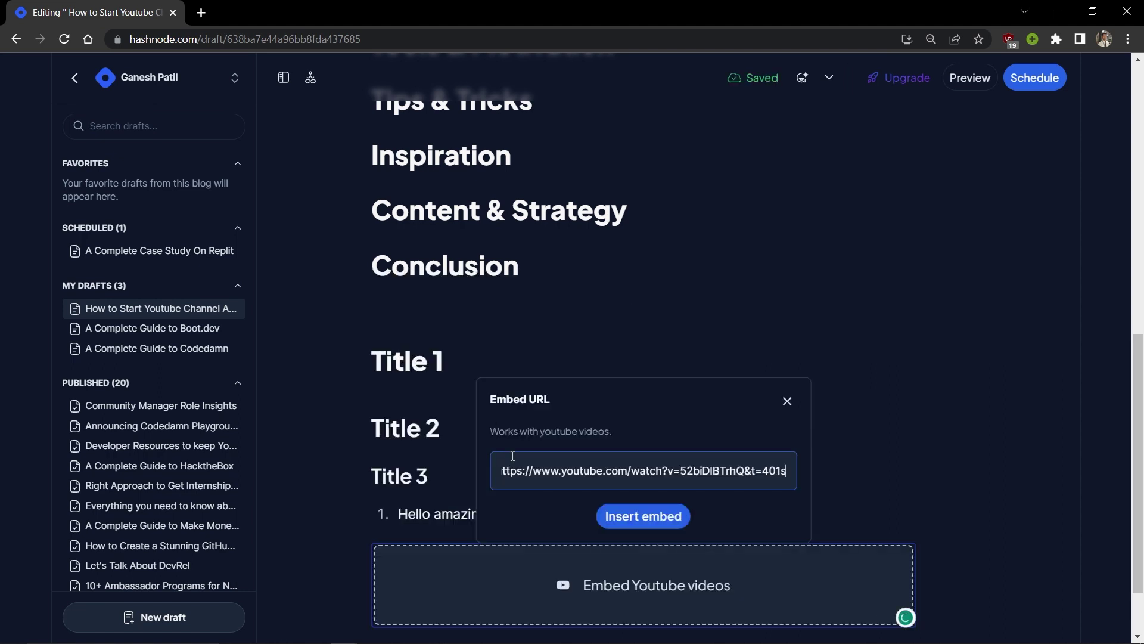
{"action": "left_click", "coordinate": [662, 517]}
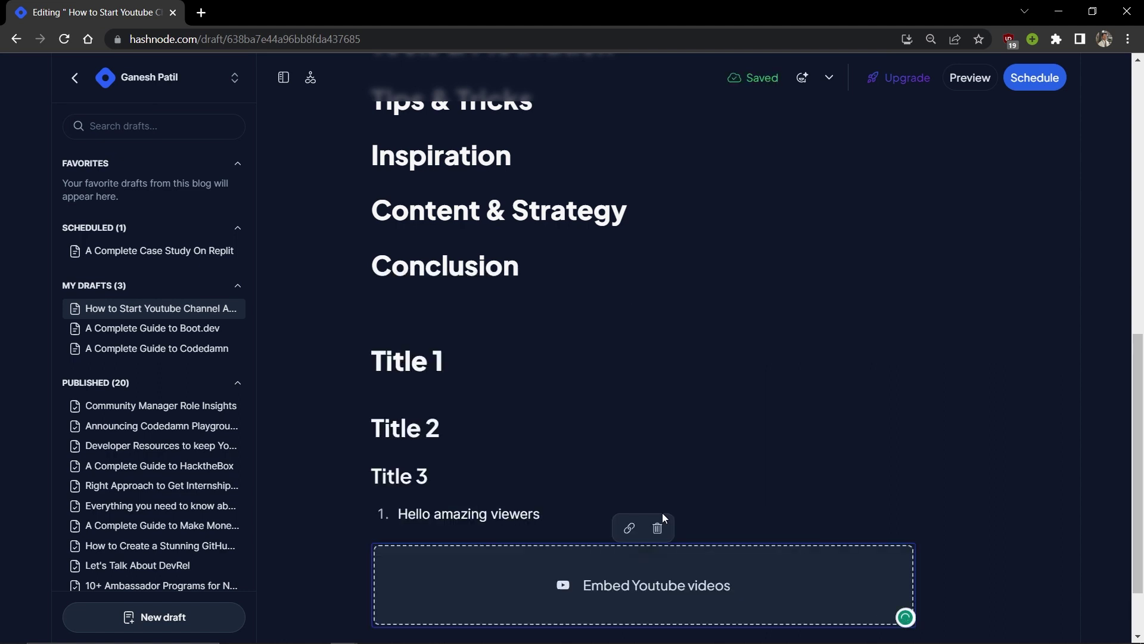
{"action": "scroll", "coordinate": [599, 384], "scroll_direction": "down", "scroll_amount": 2}
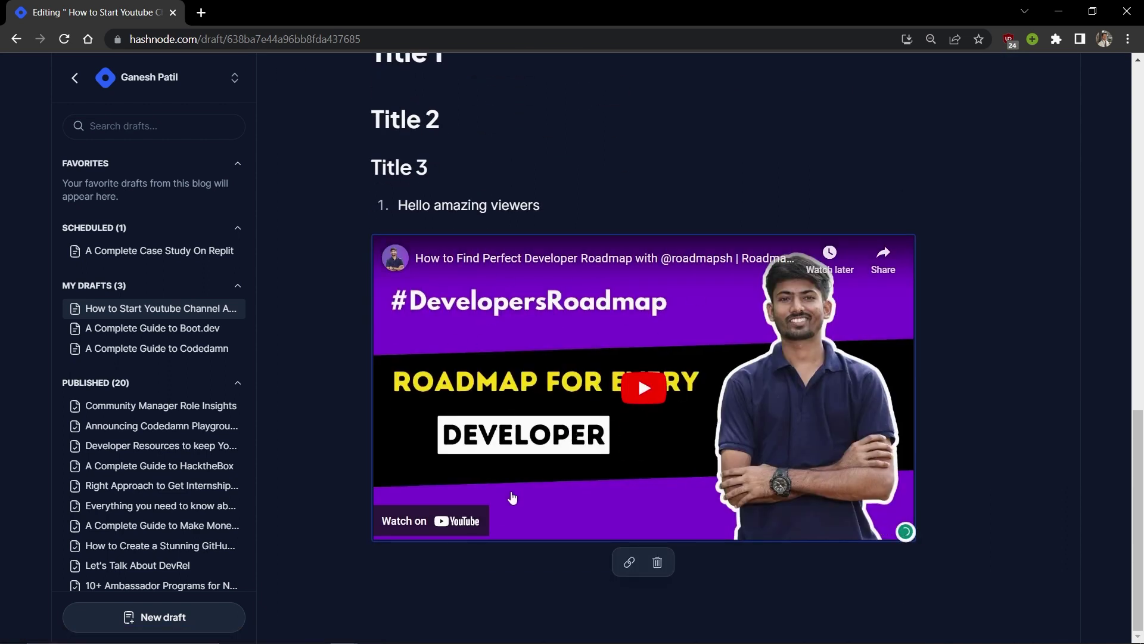
Add a new line below the video embed and scroll the slash menu to its AI options.
{"action": "left_click", "coordinate": [451, 568]}
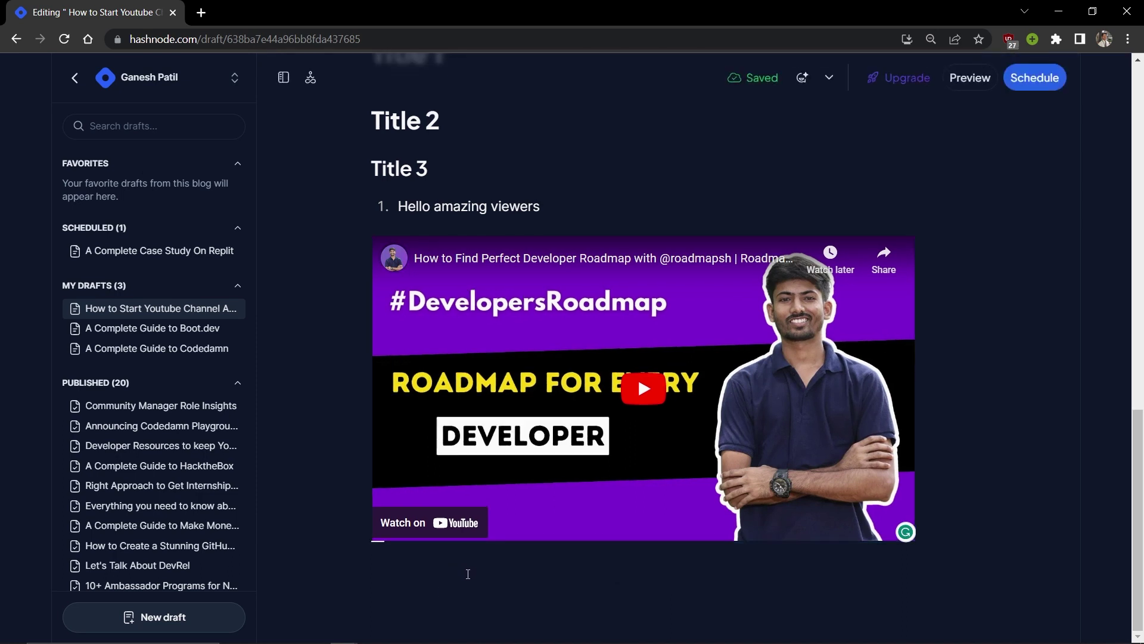
{"action": "key", "text": "Return"}
{"action": "type", "text": "/"}
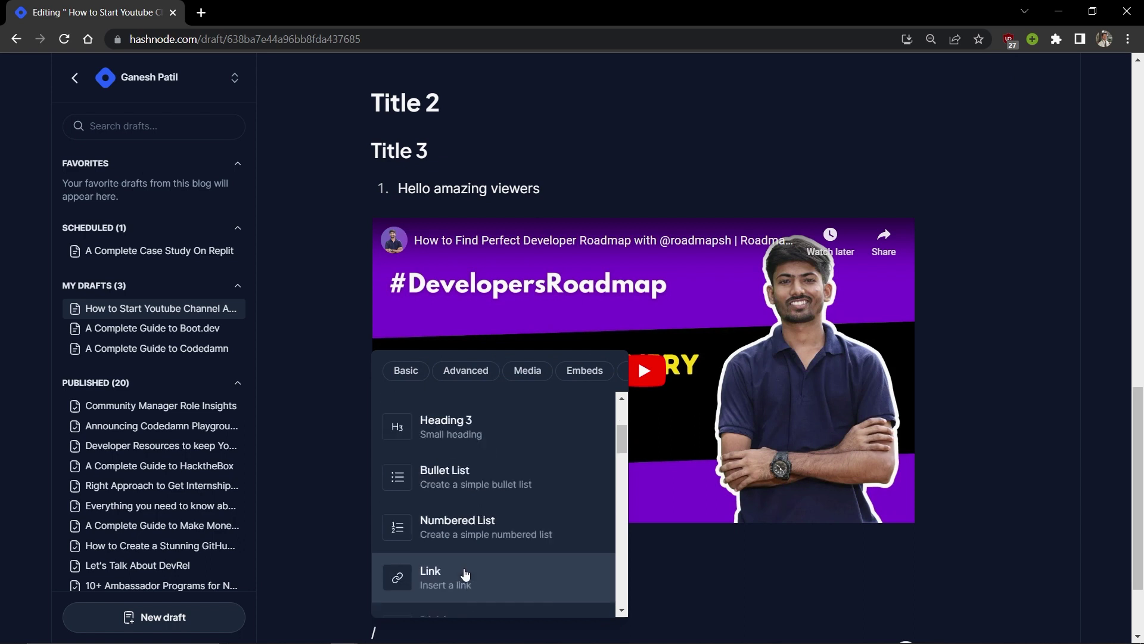
{"action": "scroll", "coordinate": [466, 574], "scroll_direction": "down", "scroll_amount": 10}
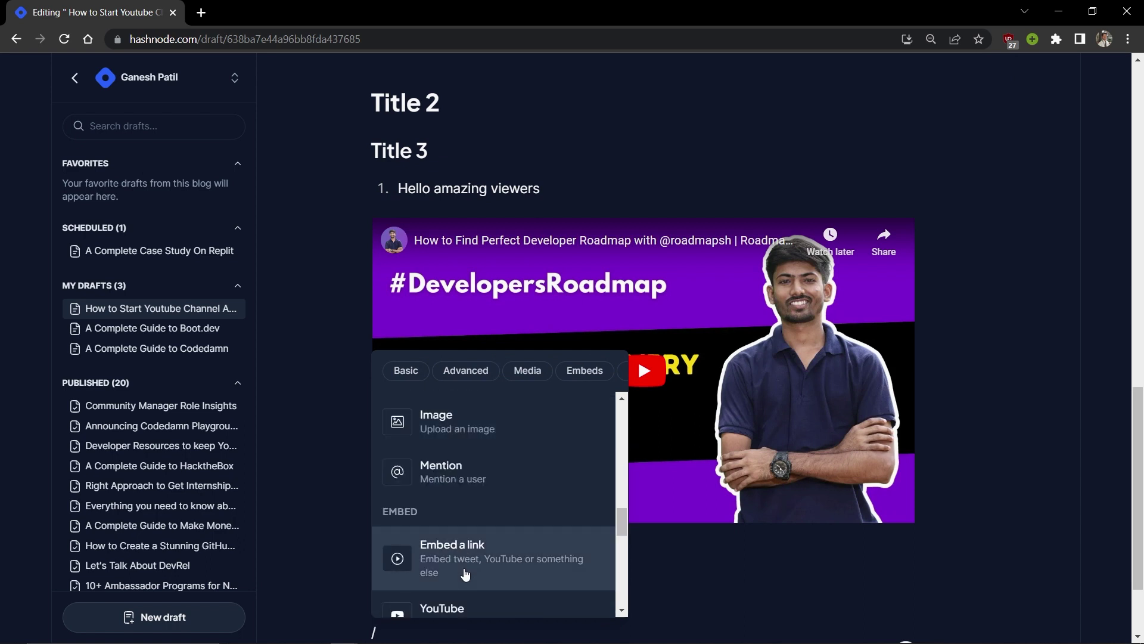
{"action": "scroll", "coordinate": [466, 574], "scroll_direction": "down", "scroll_amount": 1}
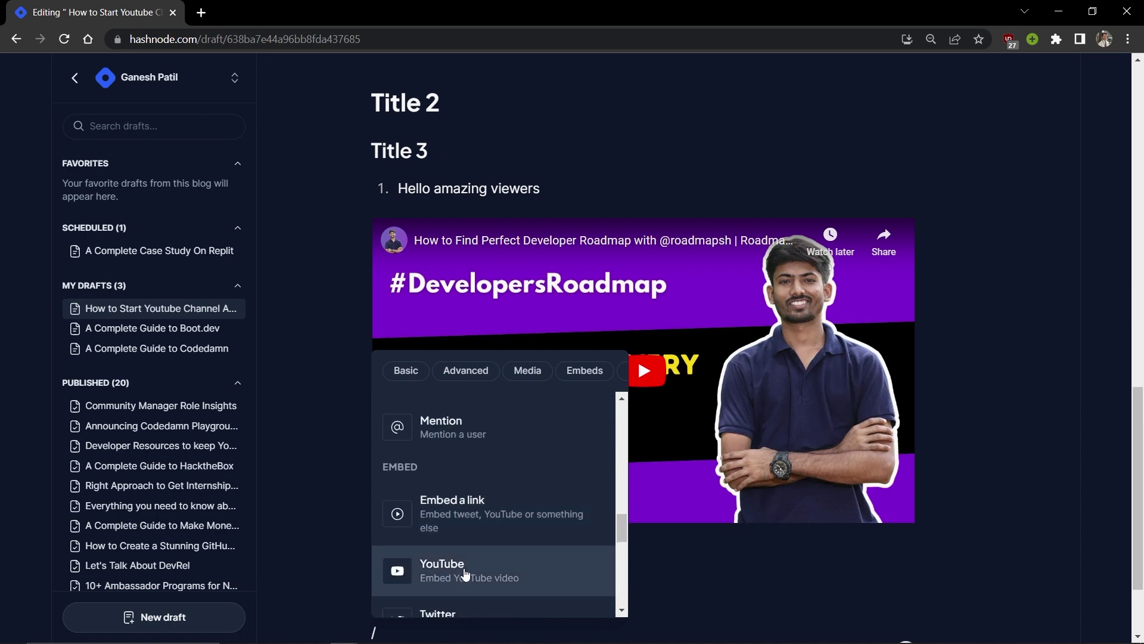
{"action": "scroll", "coordinate": [465, 574], "scroll_direction": "down", "scroll_amount": 4}
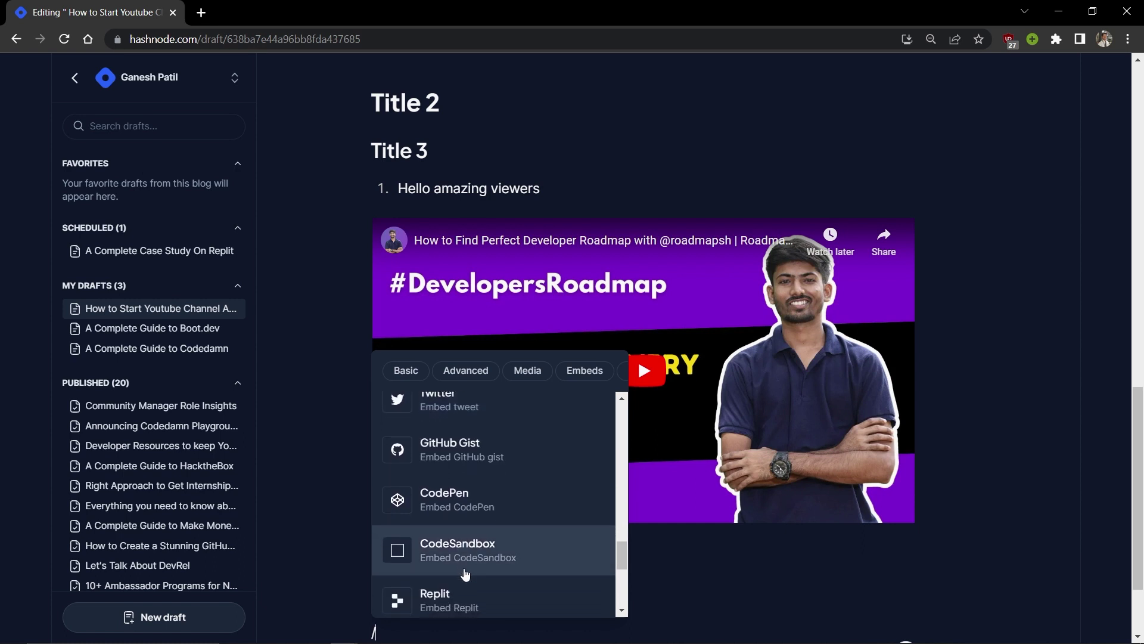
{"action": "scroll", "coordinate": [465, 574], "scroll_direction": "down", "scroll_amount": 4}
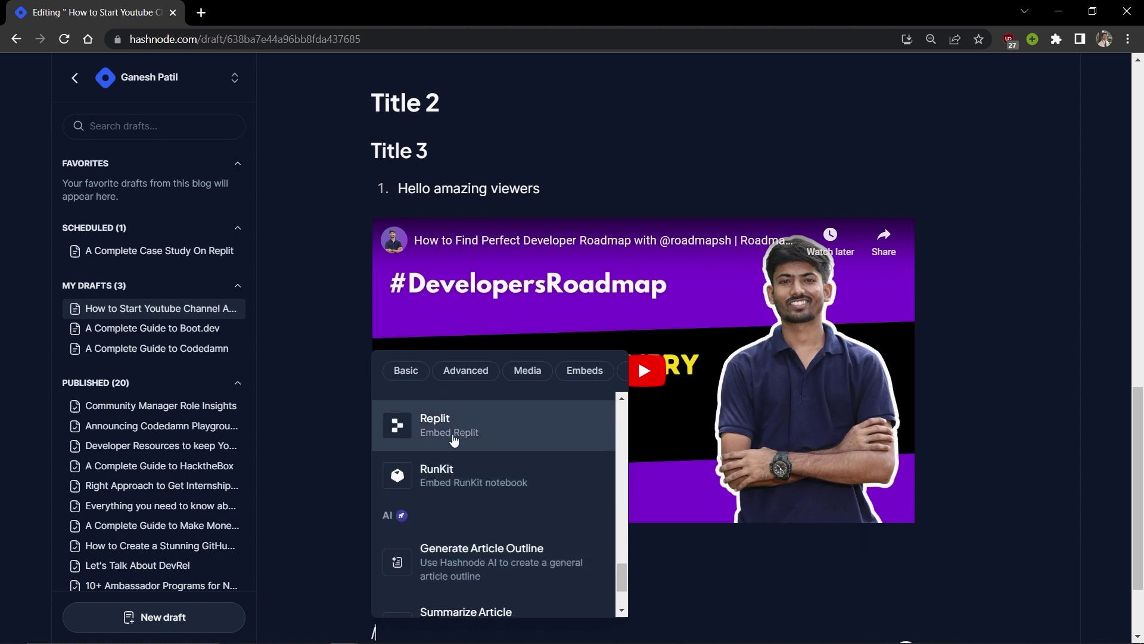
{"action": "scroll", "coordinate": [451, 441], "scroll_direction": "down", "scroll_amount": 2}
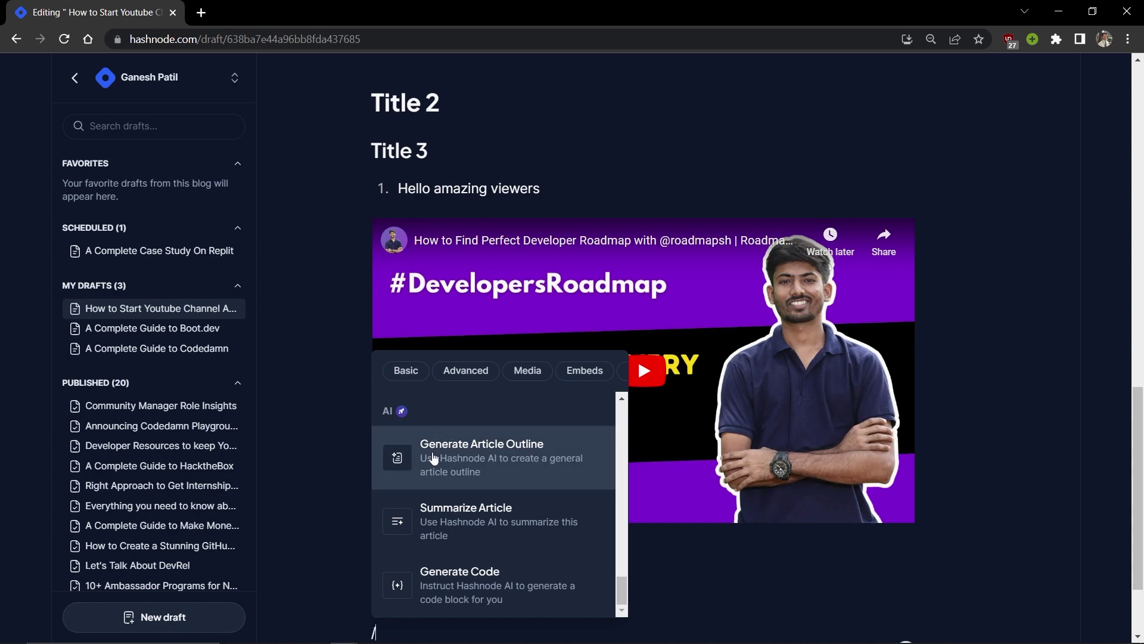
Choose Generate Article Outline, which brings up the Pro upgrade prompt.
{"action": "left_click", "coordinate": [434, 454]}
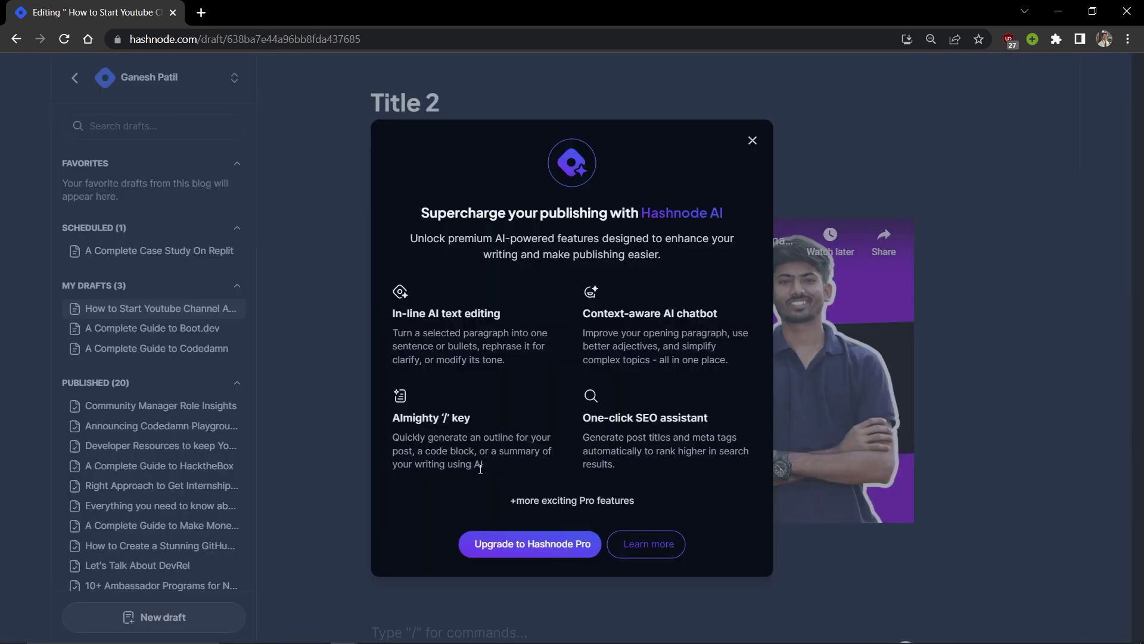
Dismiss the upgrade offer, browse the slash menu's Embed and AI options, then clear the slash.
{"action": "left_click", "coordinate": [752, 141]}
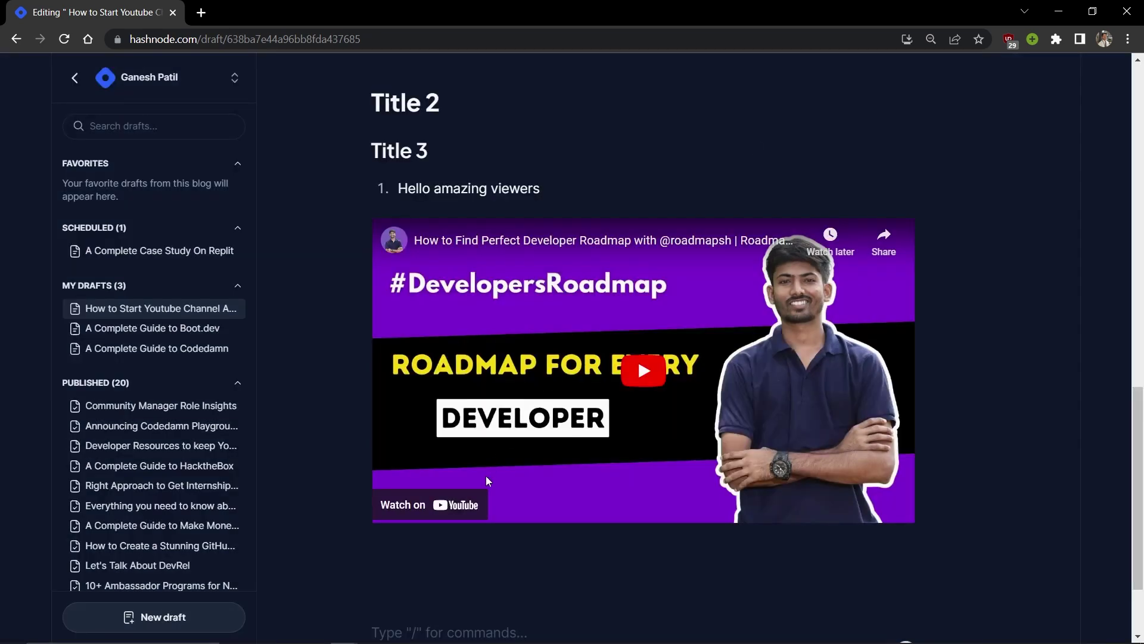
{"action": "scroll", "coordinate": [487, 480], "scroll_direction": "down", "scroll_amount": 2}
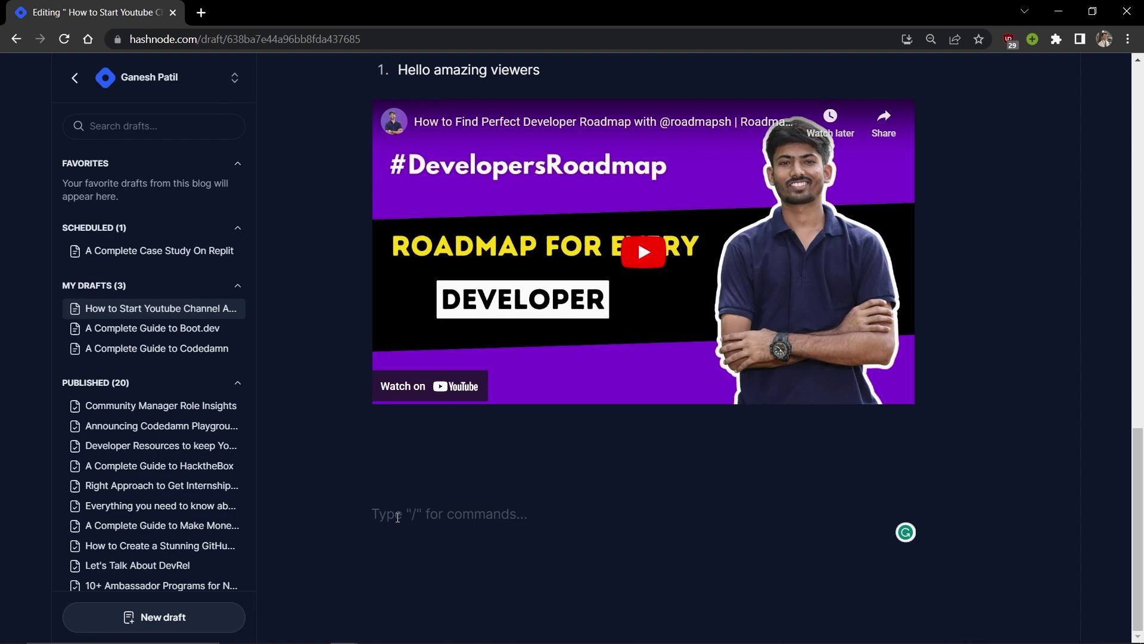
{"action": "type", "text": "/"}
{"action": "scroll", "coordinate": [417, 516], "scroll_direction": "up", "scroll_amount": 1}
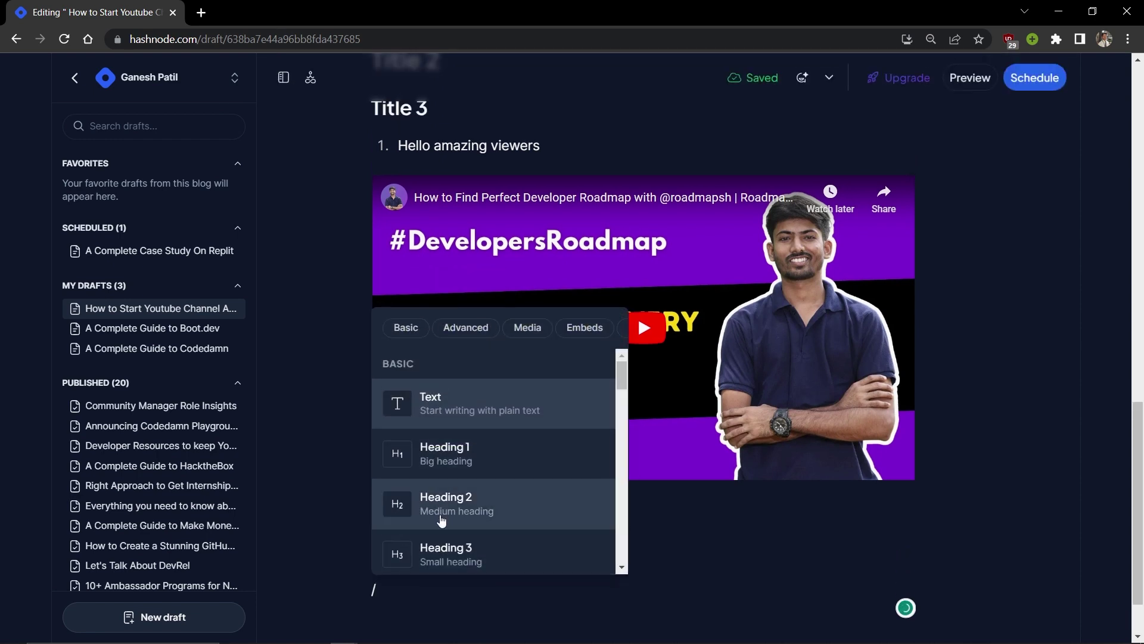
{"action": "scroll", "coordinate": [441, 520], "scroll_direction": "down", "scroll_amount": 1}
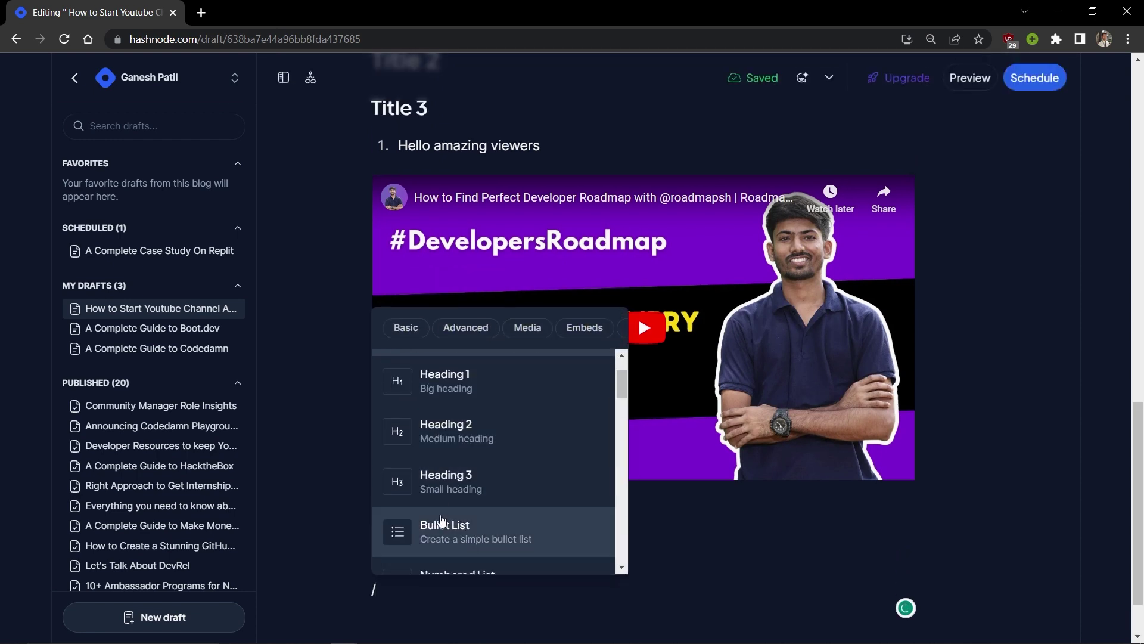
{"action": "scroll", "coordinate": [441, 520], "scroll_direction": "up", "scroll_amount": 1}
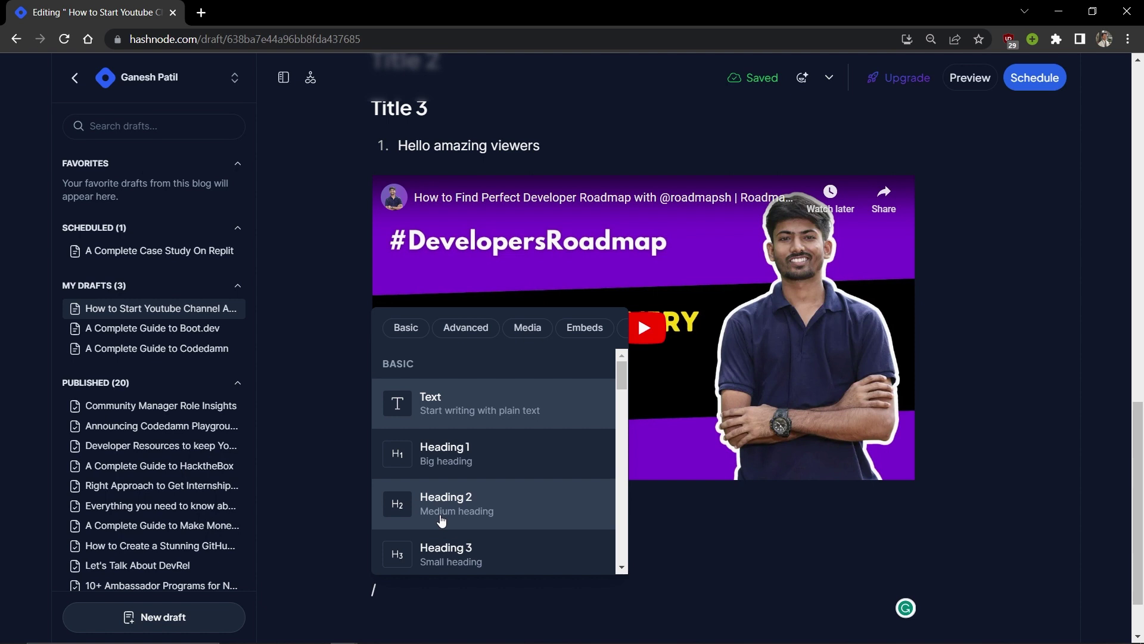
{"action": "scroll", "coordinate": [441, 521], "scroll_direction": "down", "scroll_amount": 5}
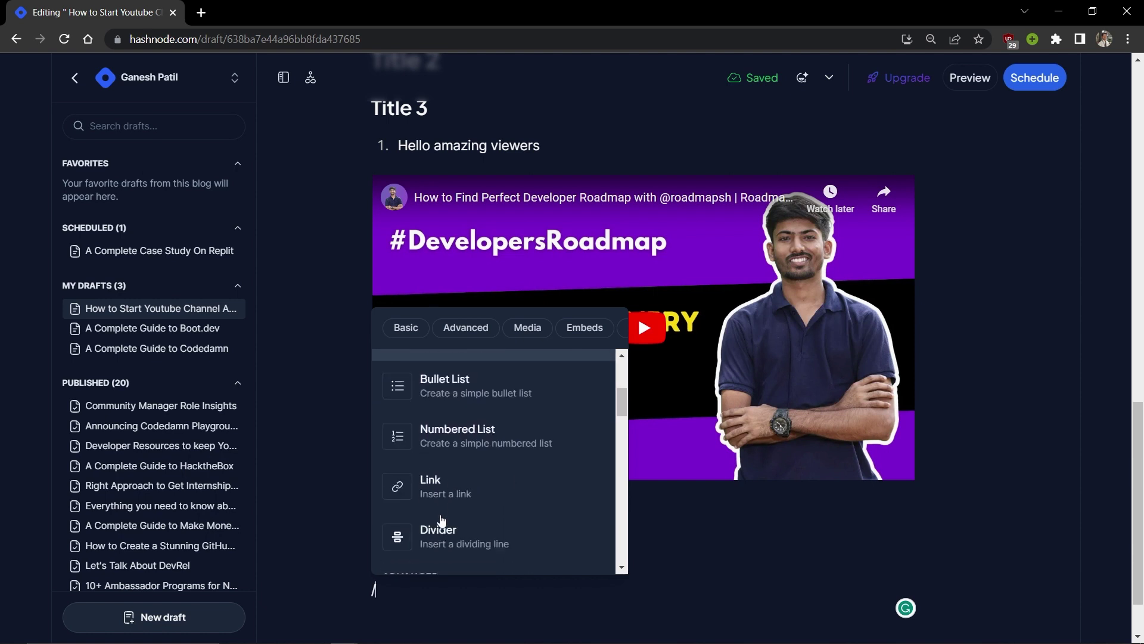
{"action": "scroll", "coordinate": [441, 520], "scroll_direction": "down", "scroll_amount": 4}
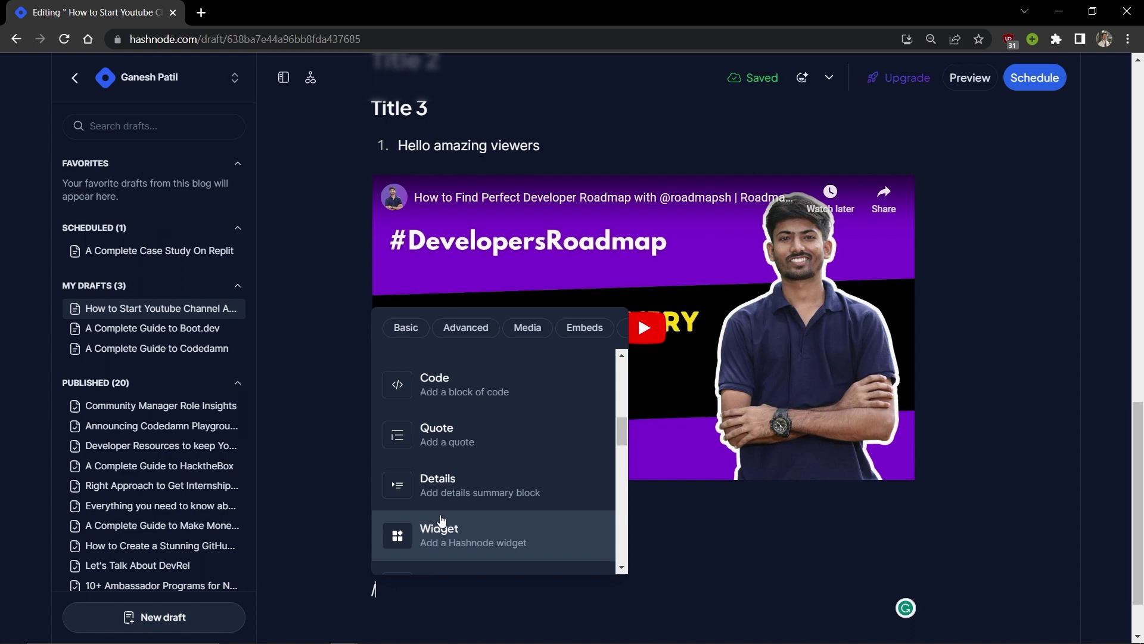
{"action": "scroll", "coordinate": [441, 521], "scroll_direction": "down", "scroll_amount": 2}
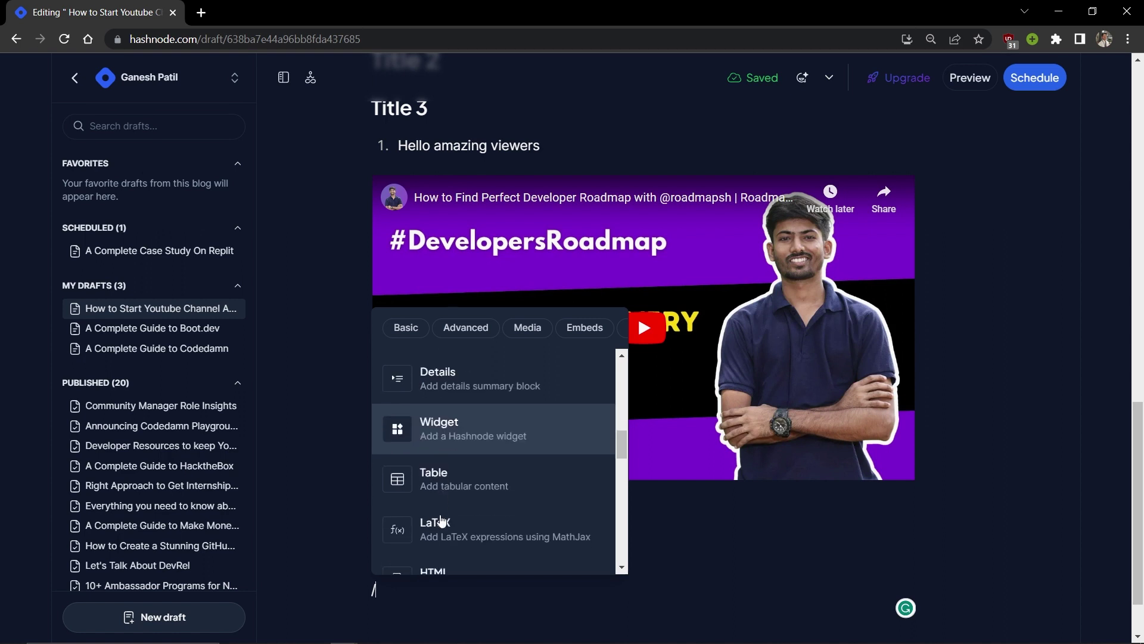
{"action": "scroll", "coordinate": [441, 521], "scroll_direction": "down", "scroll_amount": 3}
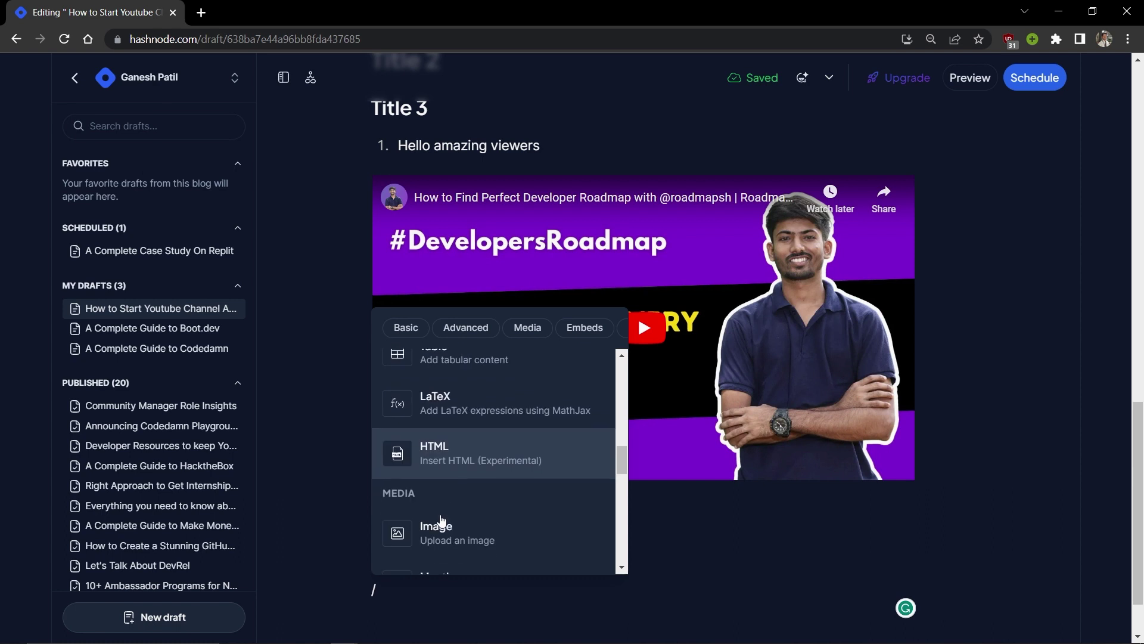
{"action": "scroll", "coordinate": [441, 521], "scroll_direction": "down", "scroll_amount": 2}
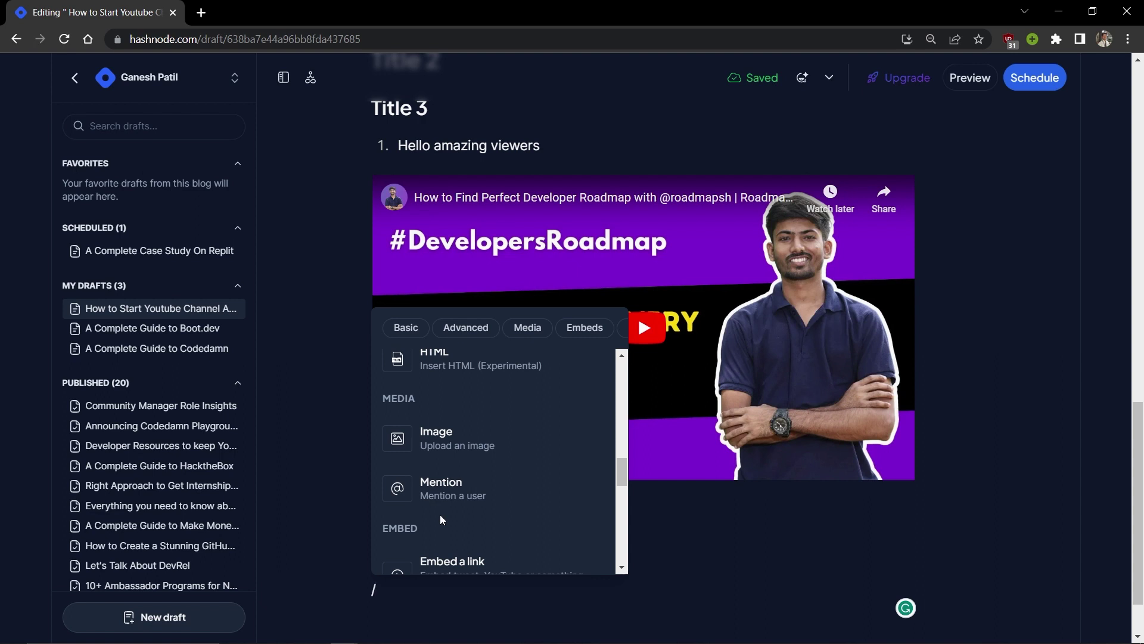
{"action": "scroll", "coordinate": [441, 520], "scroll_direction": "down", "scroll_amount": 3}
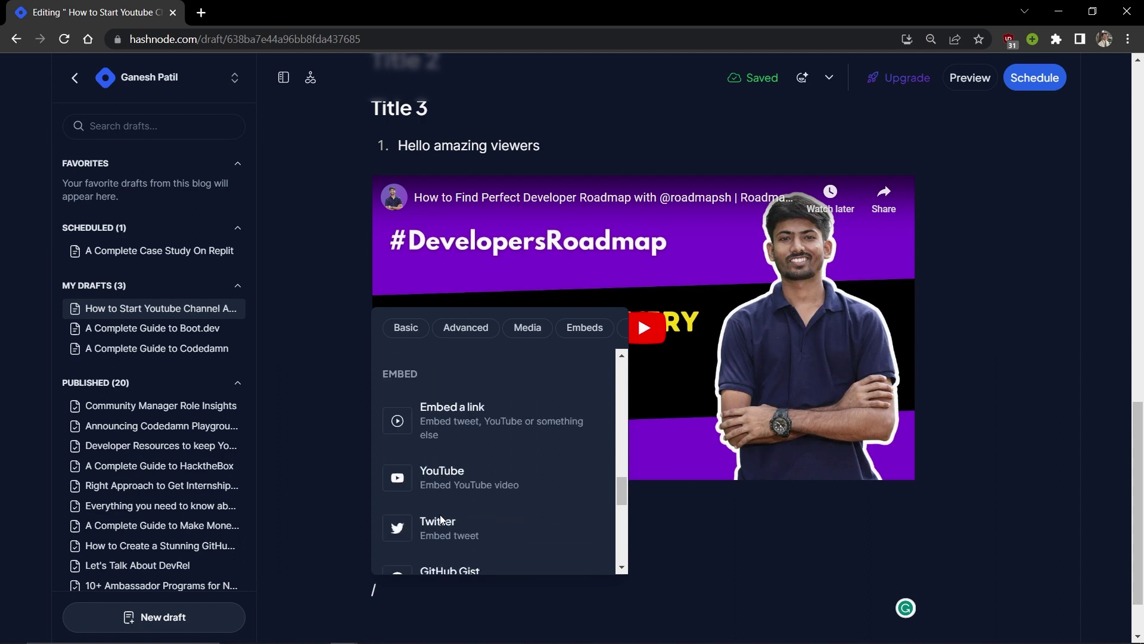
{"action": "left_click", "coordinate": [392, 602]}
{"action": "key", "text": "BackSpace"}
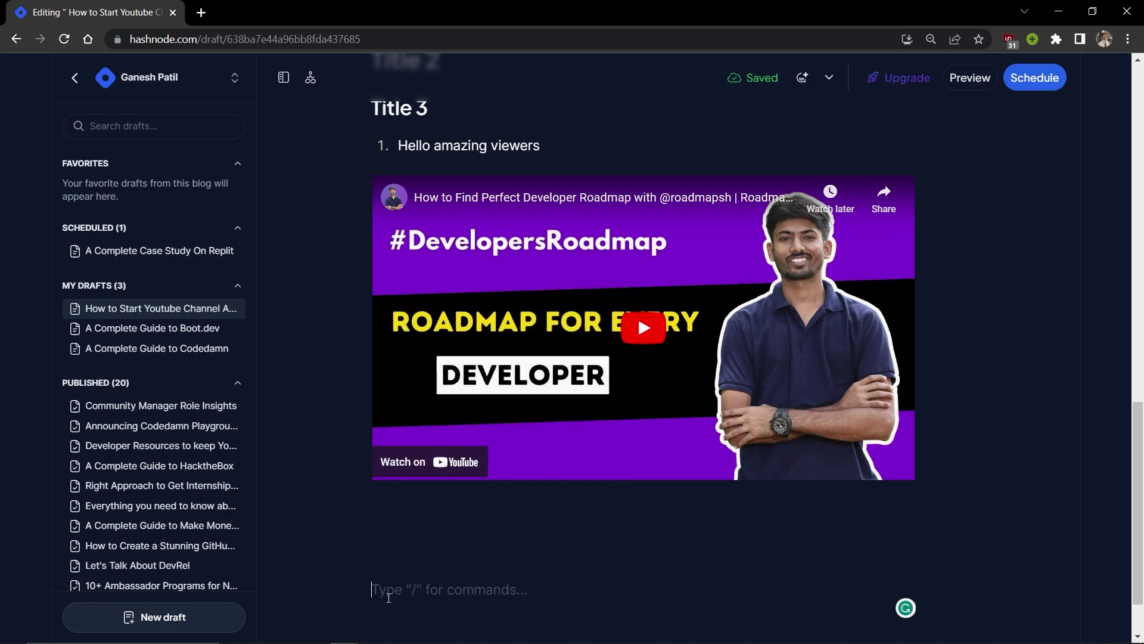
Retype a slash below the video and close the block menu without adding anything.
{"action": "scroll", "coordinate": [391, 596], "scroll_direction": "up", "scroll_amount": 1}
{"action": "left_click", "coordinate": [396, 571]}
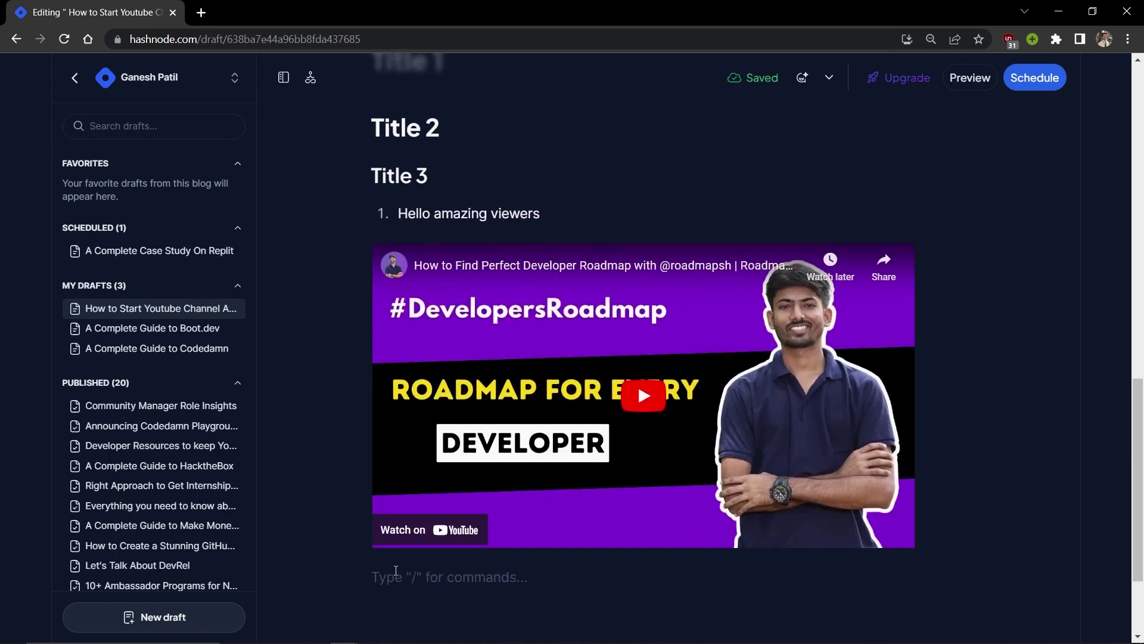
{"action": "type", "text": "/"}
{"action": "key", "text": "BackSpace"}
{"action": "type", "text": "/"}
{"action": "scroll", "coordinate": [396, 570], "scroll_direction": "down", "scroll_amount": 2}
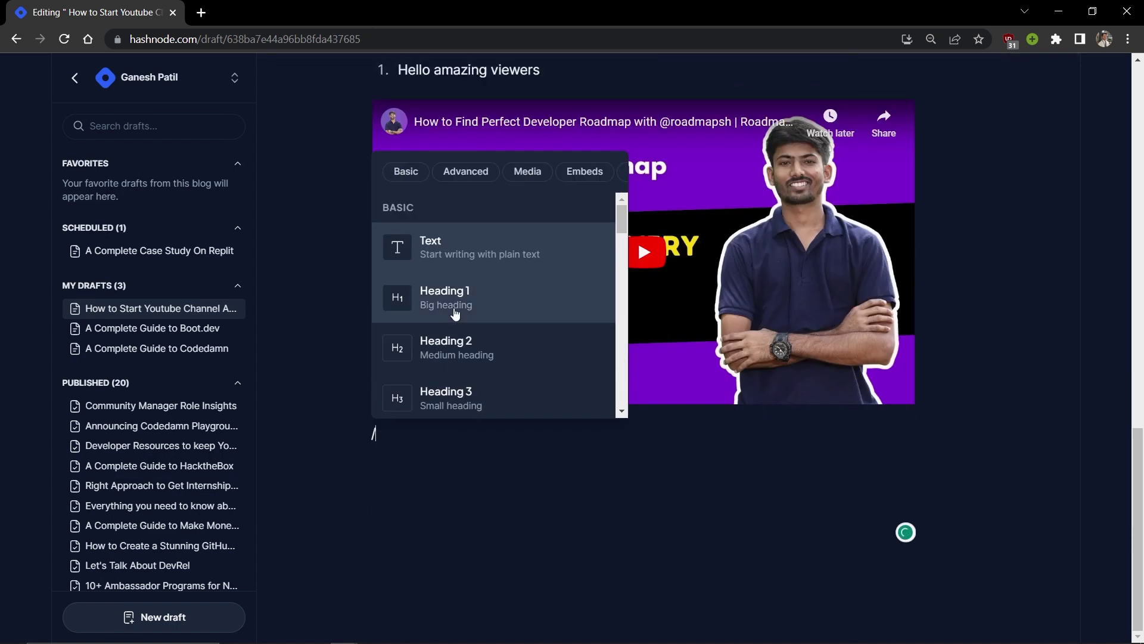
{"action": "scroll", "coordinate": [455, 314], "scroll_direction": "down", "scroll_amount": 15}
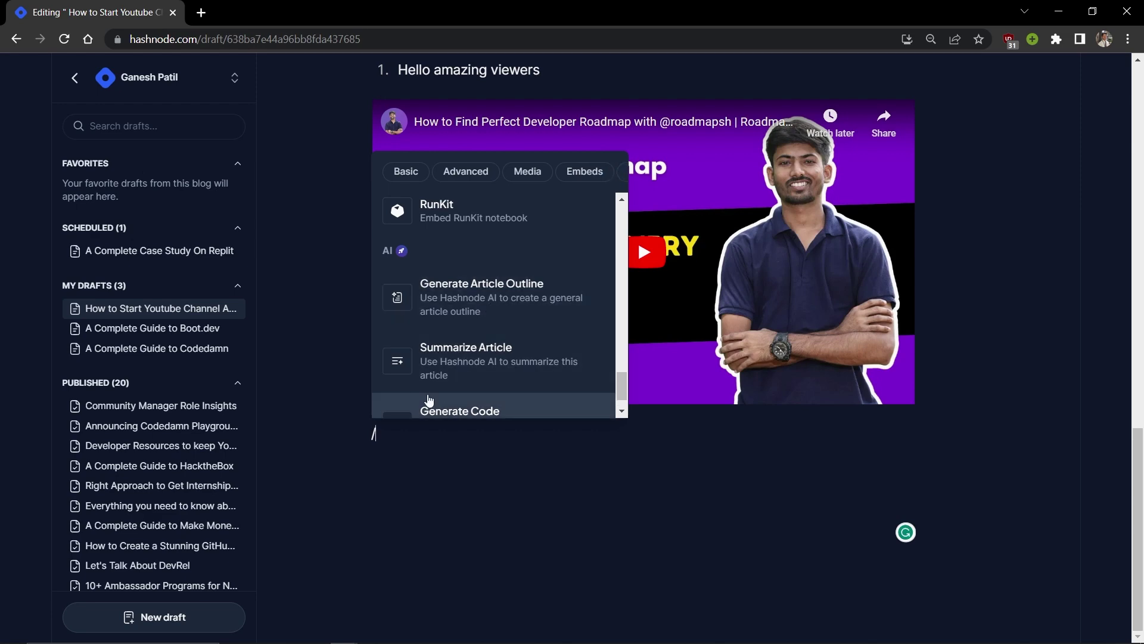
{"action": "left_click", "coordinate": [396, 433]}
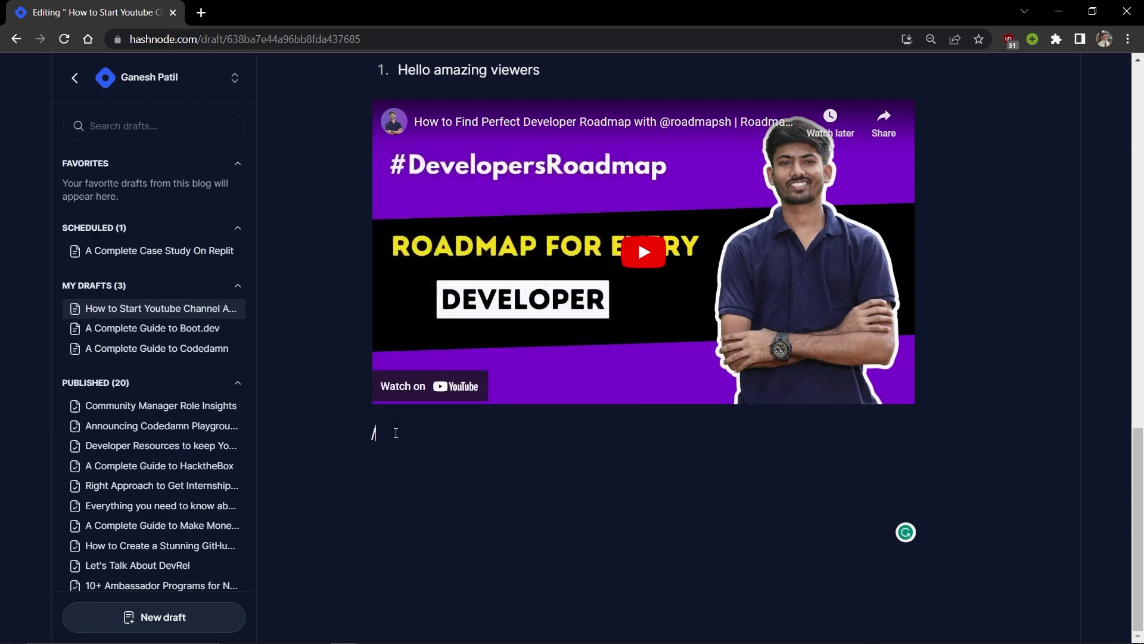
Remove the leftover slash below the video and add an empty paragraph under Introduction.
{"action": "key", "text": "BackSpace"}
{"action": "scroll", "coordinate": [396, 432], "scroll_direction": "up", "scroll_amount": 8}
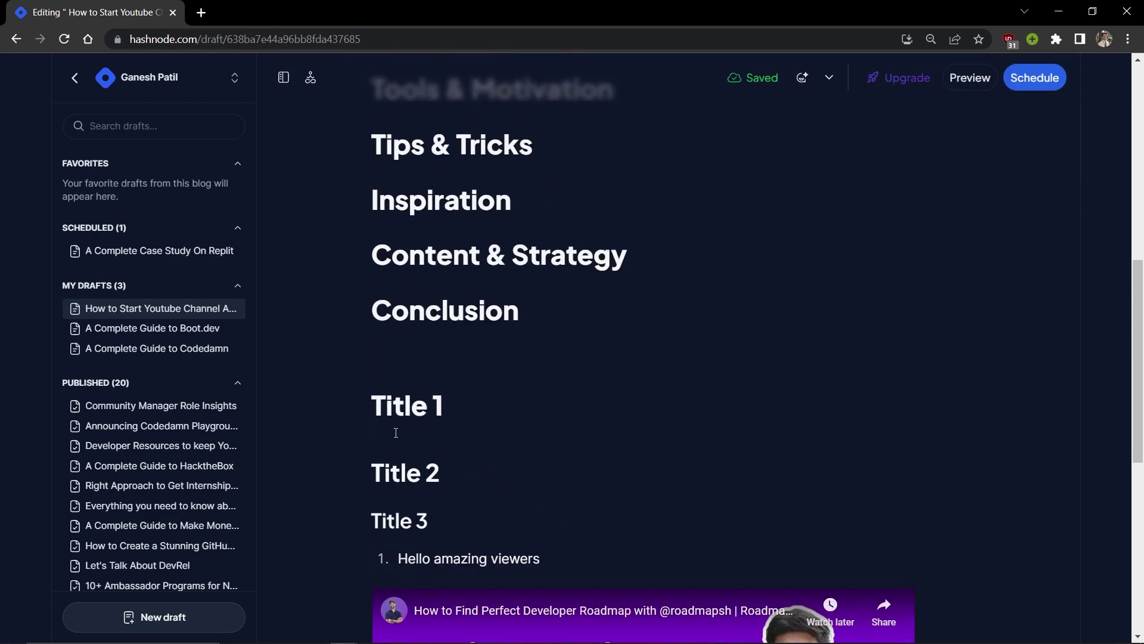
{"action": "scroll", "coordinate": [395, 433], "scroll_direction": "up", "scroll_amount": 3}
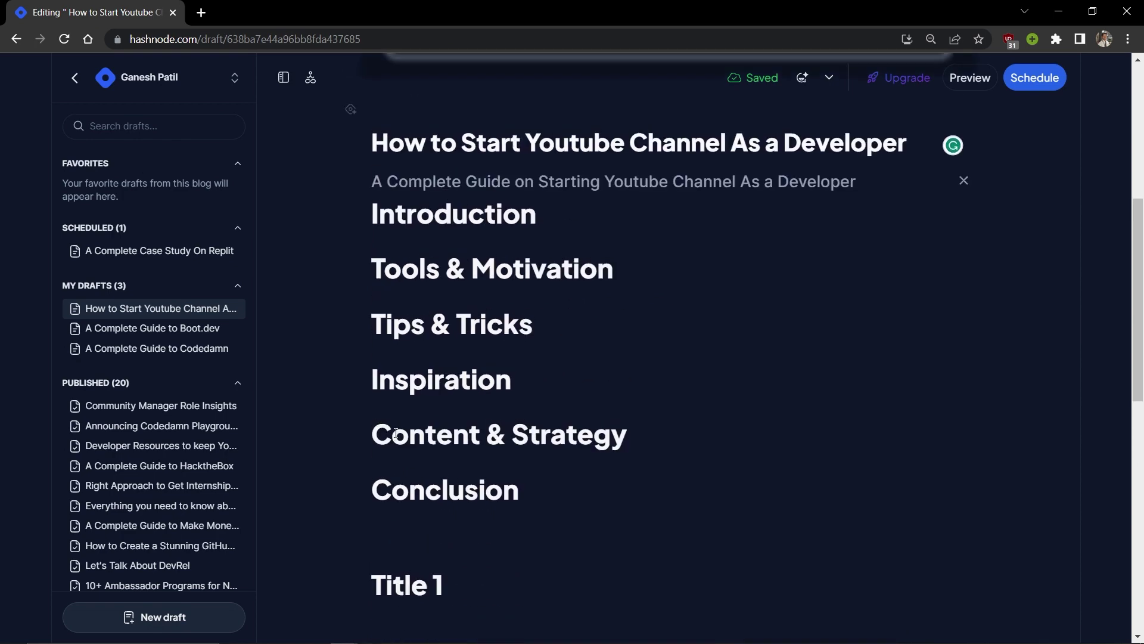
{"action": "scroll", "coordinate": [395, 432], "scroll_direction": "up", "scroll_amount": 3}
{"action": "scroll", "coordinate": [395, 432], "scroll_direction": "down", "scroll_amount": 4}
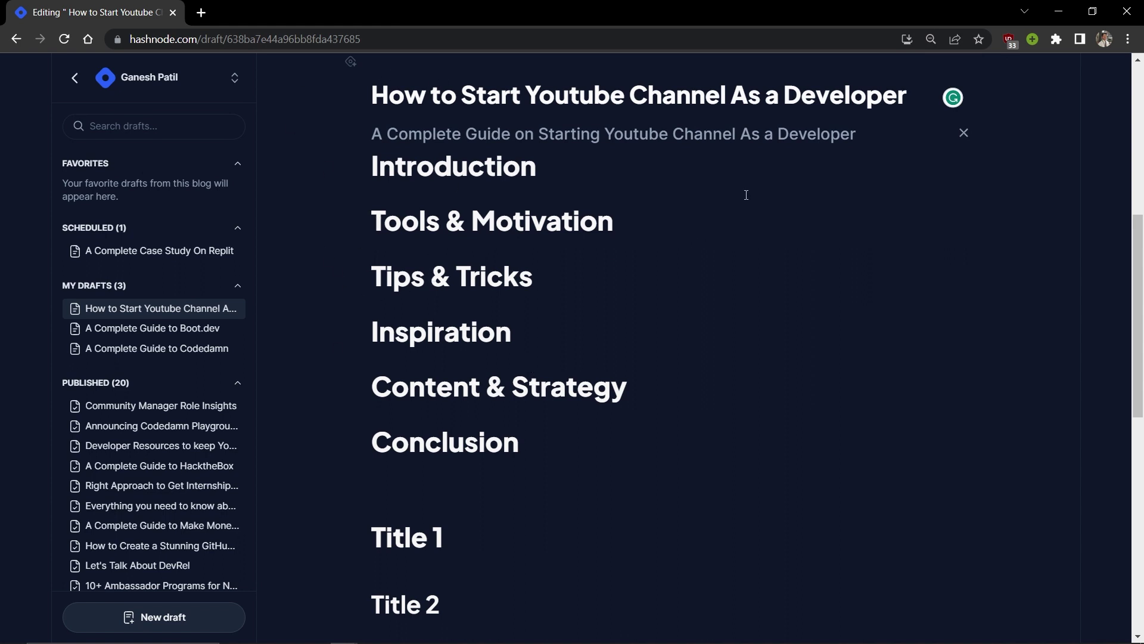
{"action": "left_click", "coordinate": [561, 171]}
{"action": "key", "text": "Return"}
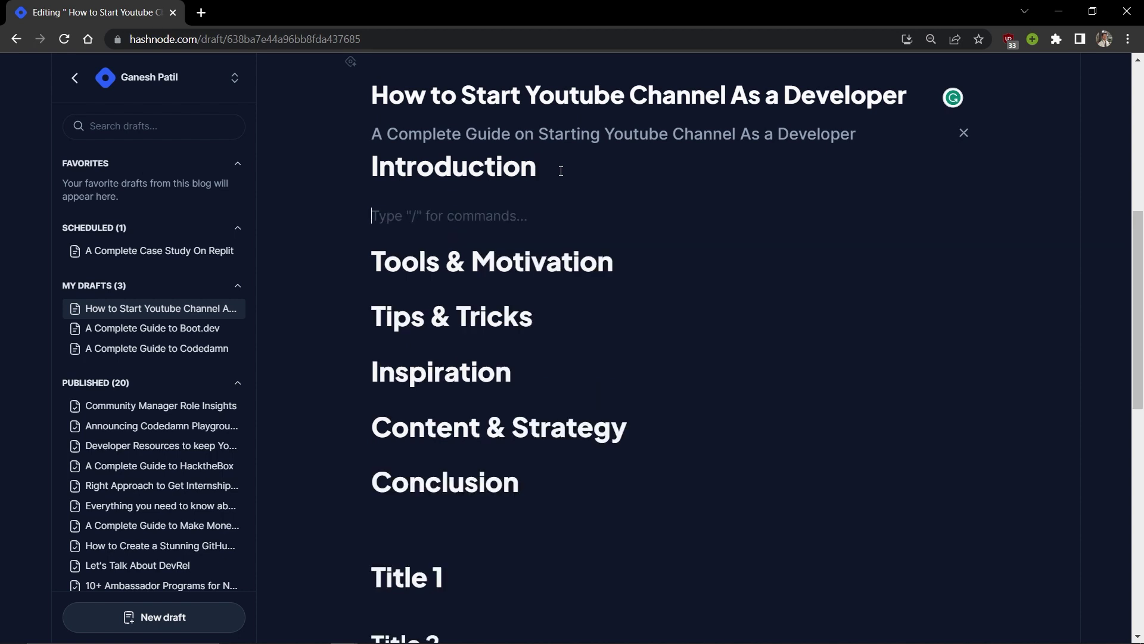
Add empty paragraphs under the Tools & Motivation and Conclusion headings.
{"action": "left_click", "coordinate": [629, 264]}
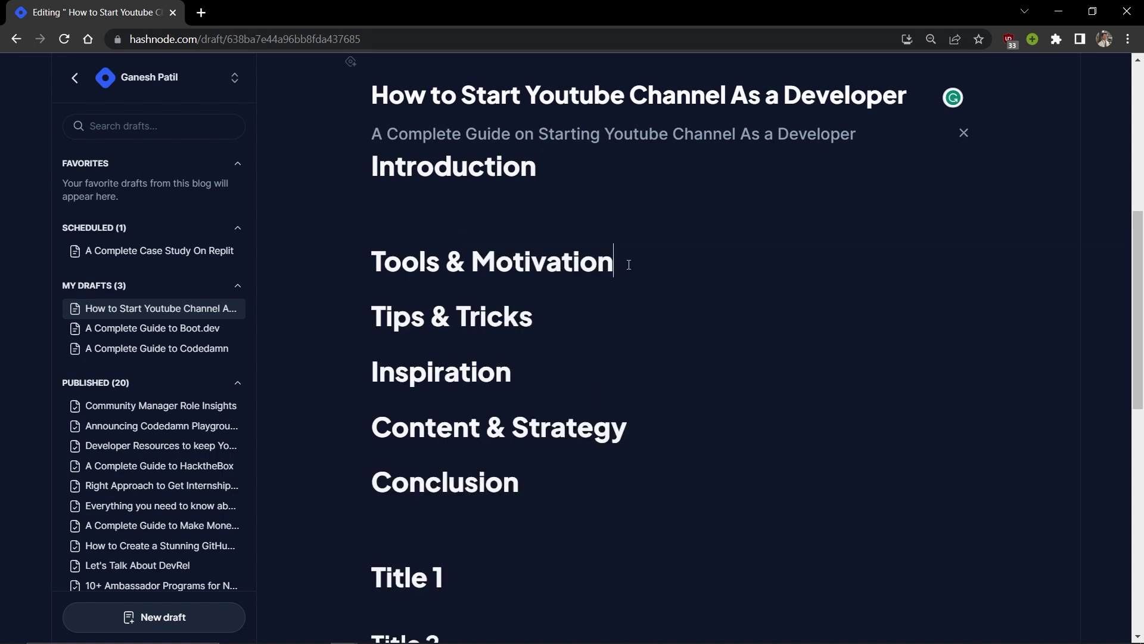
{"action": "key", "text": "Return"}
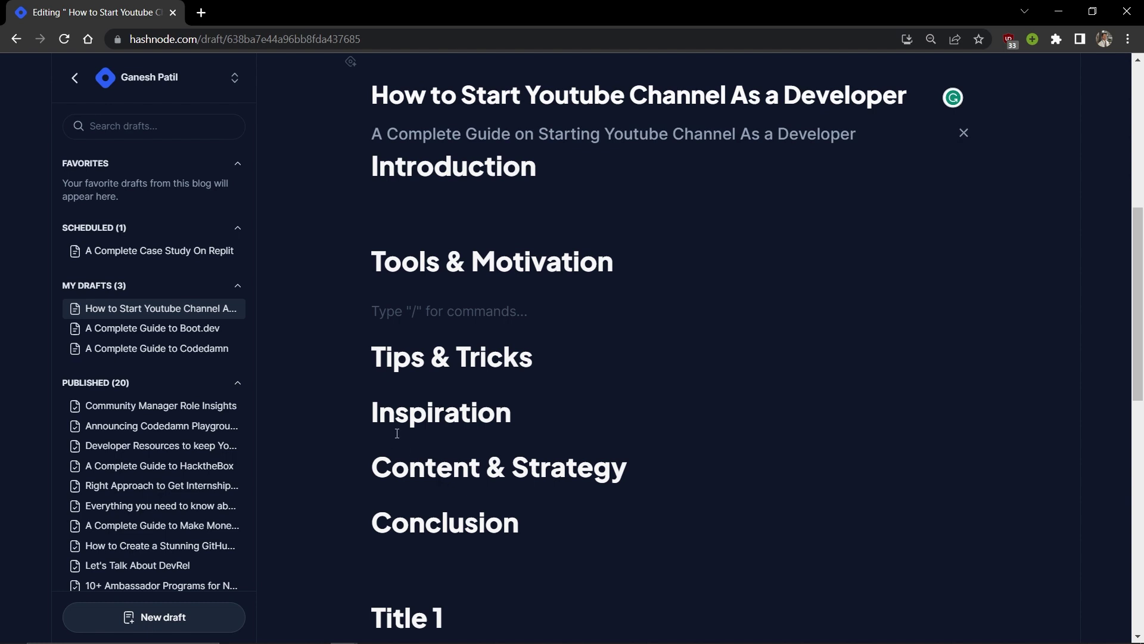
{"action": "scroll", "coordinate": [566, 435], "scroll_direction": "down", "scroll_amount": 1}
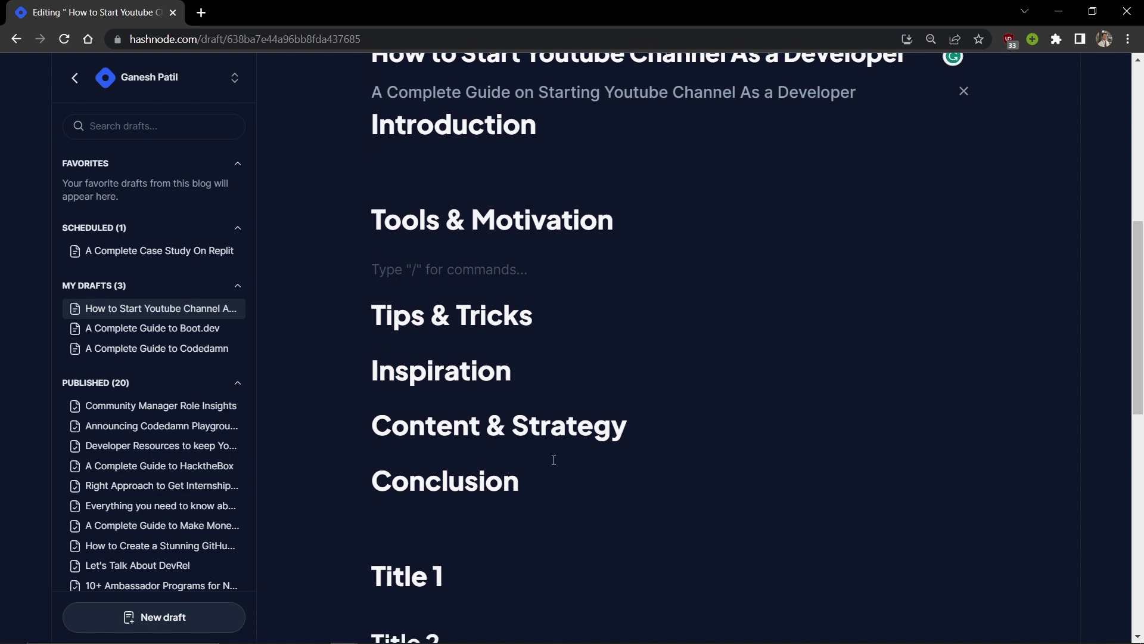
{"action": "left_click", "coordinate": [543, 495]}
{"action": "key", "text": "Return"}
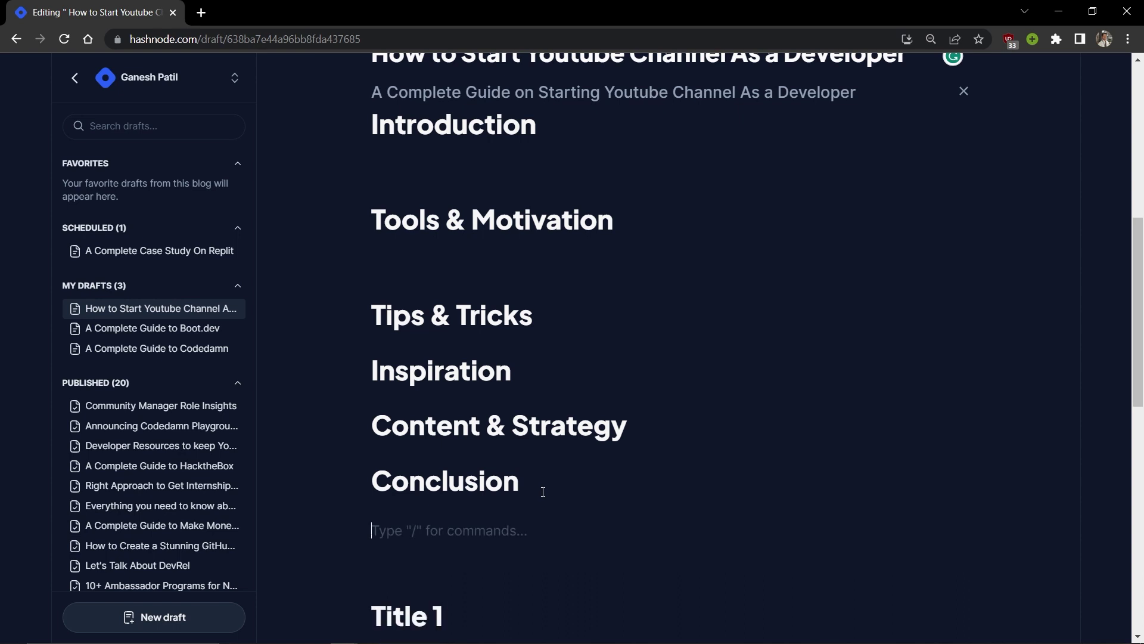
{"action": "scroll", "coordinate": [543, 491], "scroll_direction": "down", "scroll_amount": 5}
{"action": "left_click", "coordinate": [486, 400]}
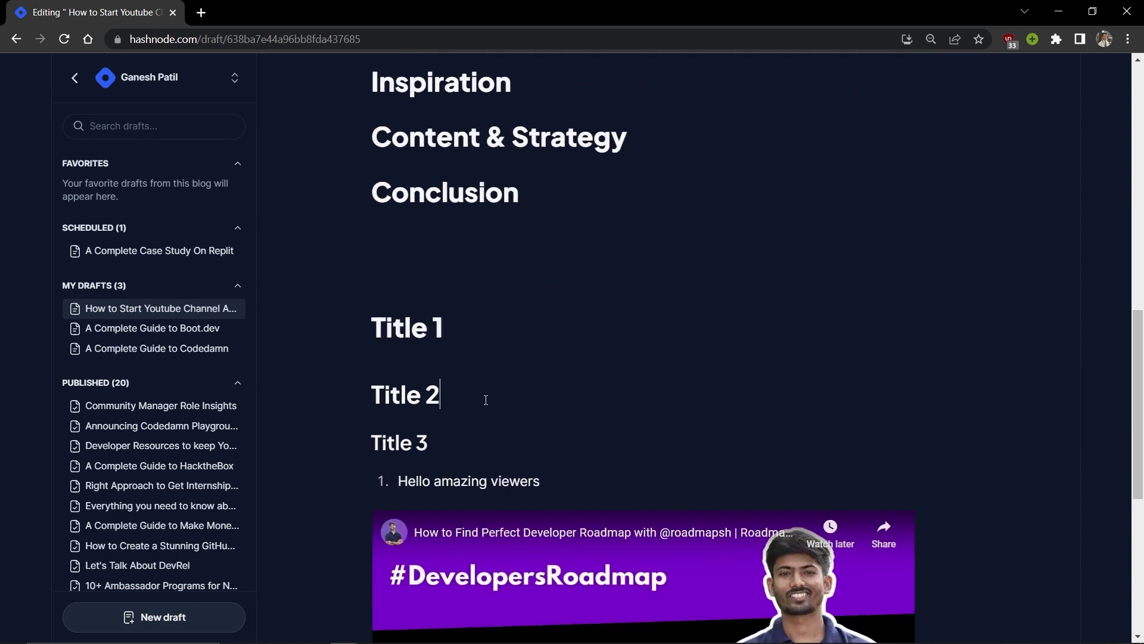
{"action": "left_click", "coordinate": [454, 432]}
{"action": "scroll", "coordinate": [454, 431], "scroll_direction": "down", "scroll_amount": 7}
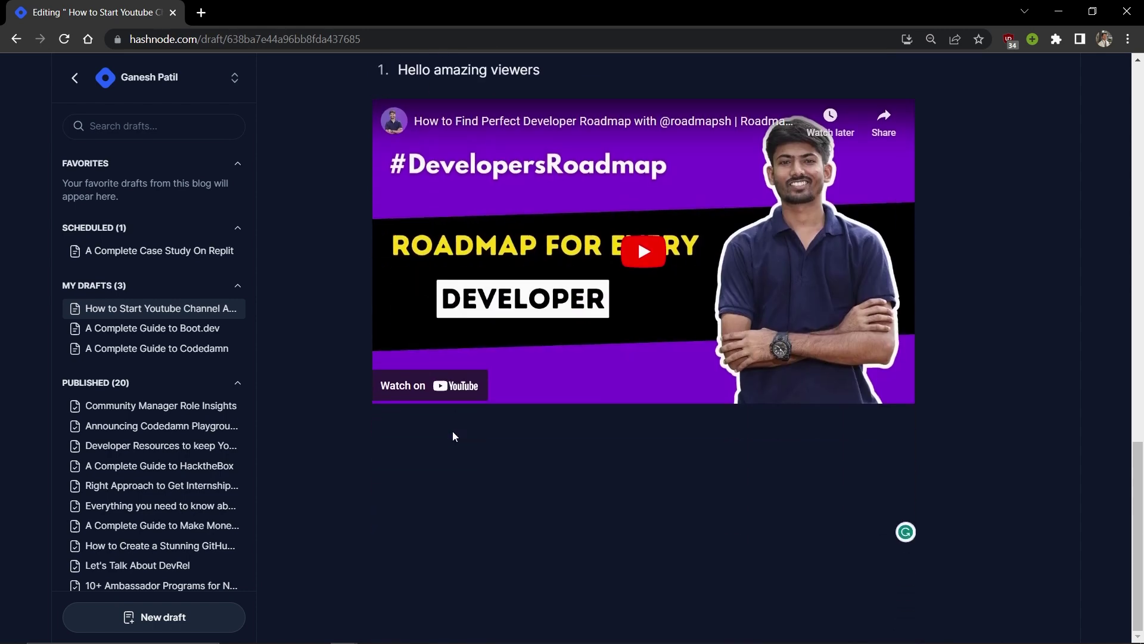
{"action": "scroll", "coordinate": [454, 431], "scroll_direction": "up", "scroll_amount": 6}
{"action": "scroll", "coordinate": [454, 434], "scroll_direction": "down", "scroll_amount": 3}
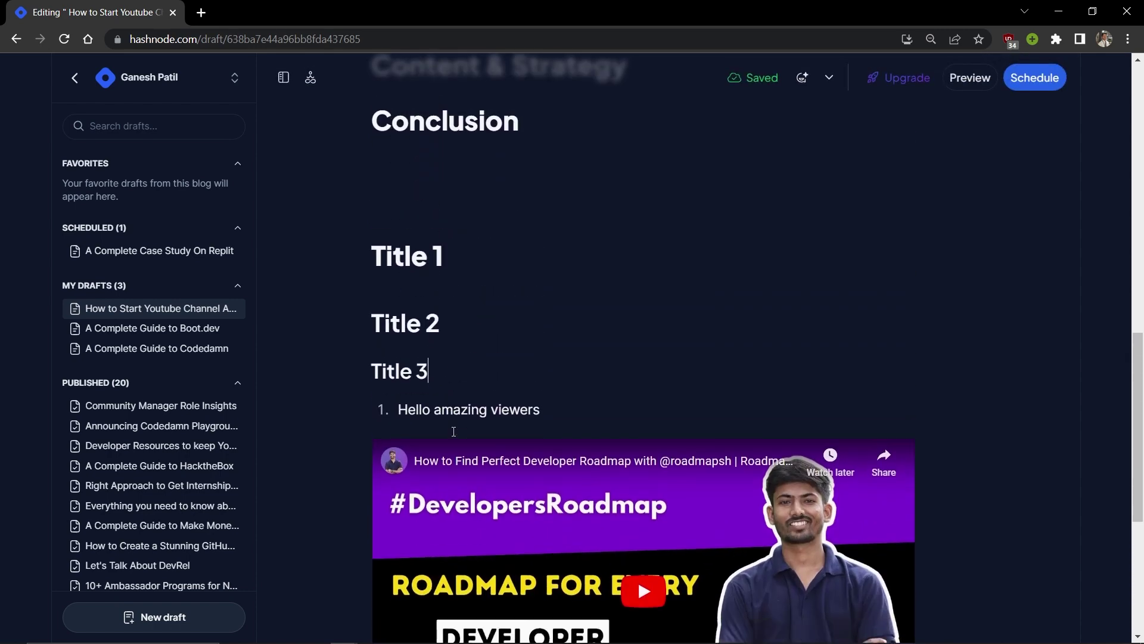
{"action": "scroll", "coordinate": [453, 435], "scroll_direction": "up", "scroll_amount": 10}
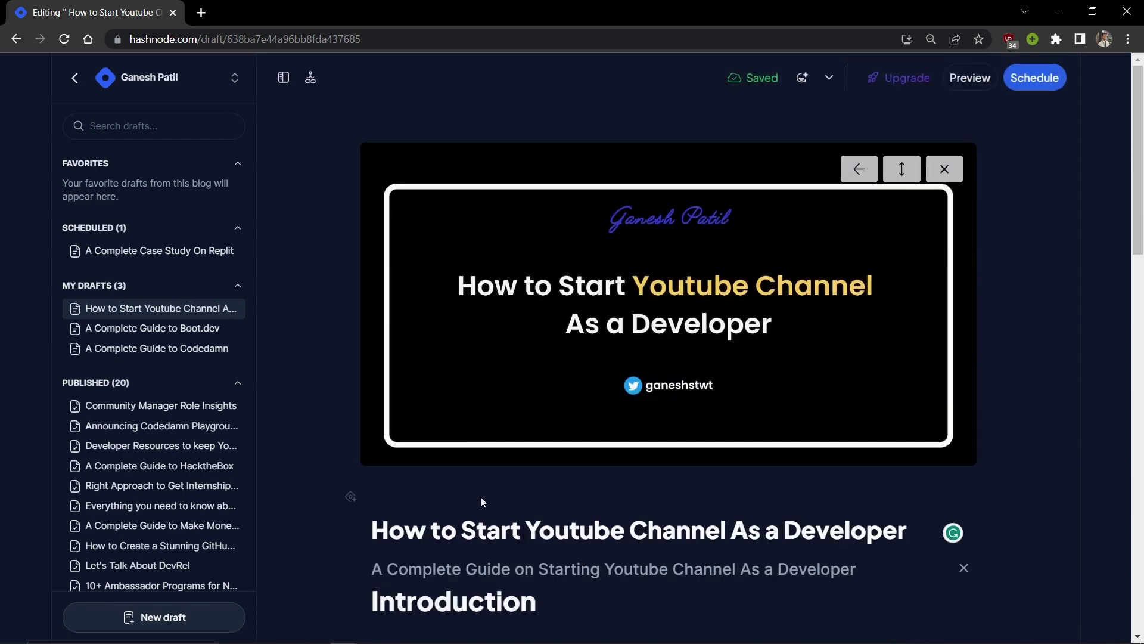
{"action": "scroll", "coordinate": [480, 496], "scroll_direction": "down", "scroll_amount": 3}
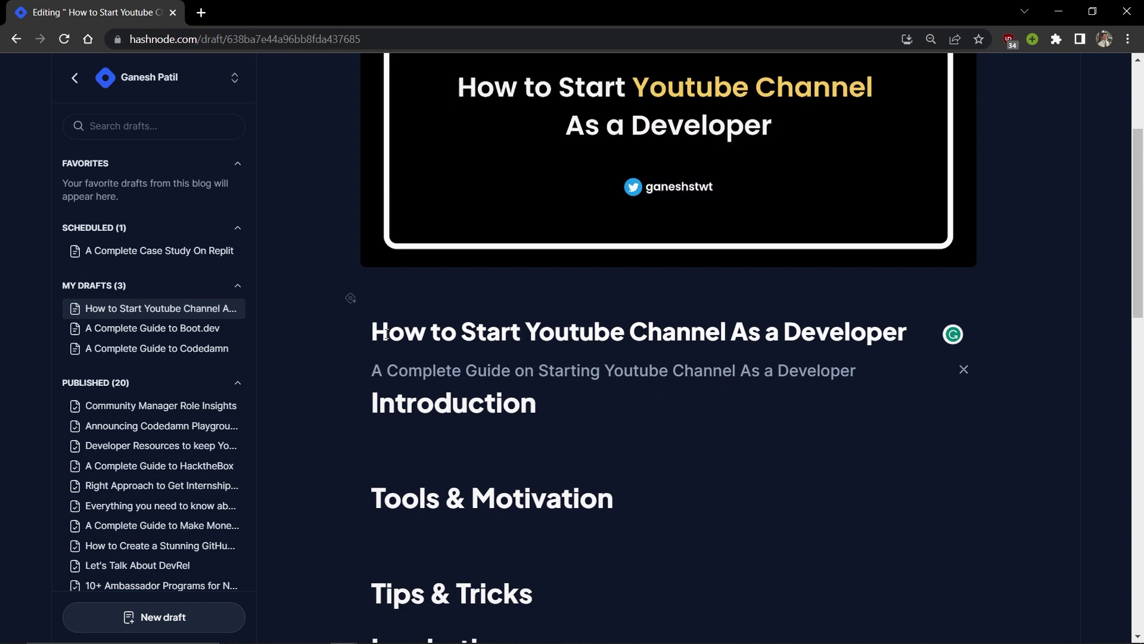
{"action": "scroll", "coordinate": [387, 334], "scroll_direction": "down", "scroll_amount": 5}
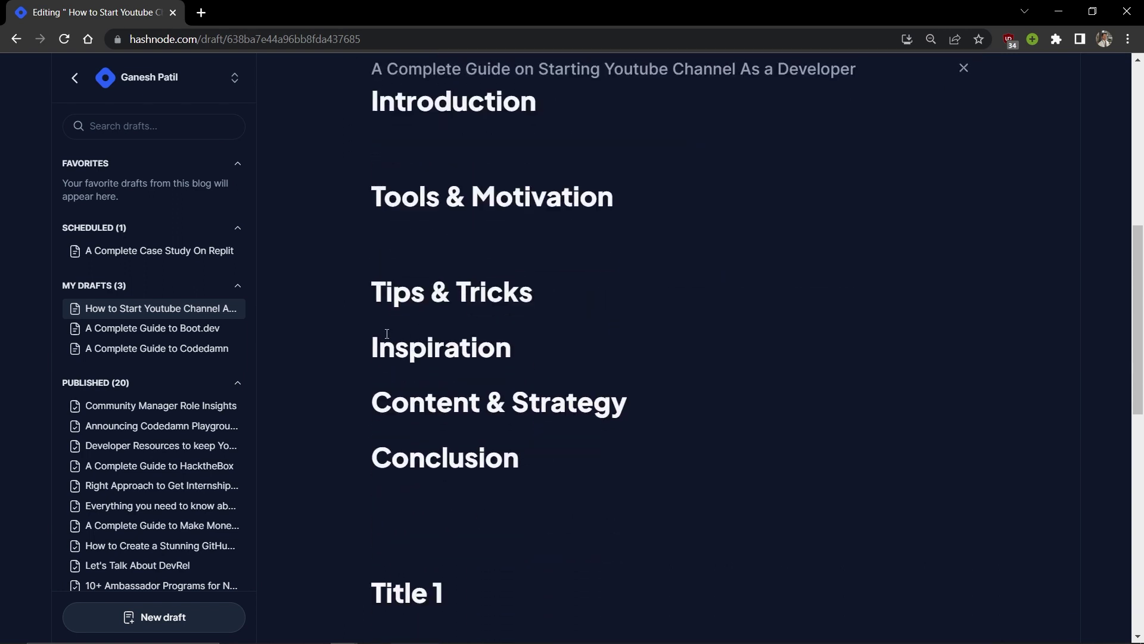
{"action": "scroll", "coordinate": [339, 386], "scroll_direction": "down", "scroll_amount": 4}
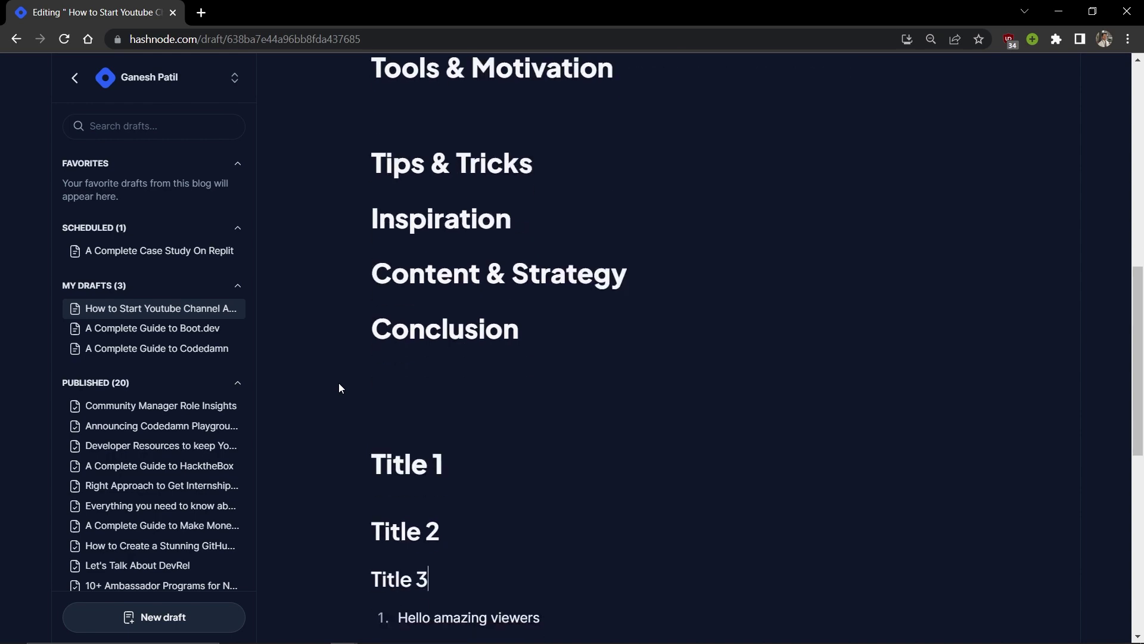
{"action": "scroll", "coordinate": [339, 387], "scroll_direction": "down", "scroll_amount": 1}
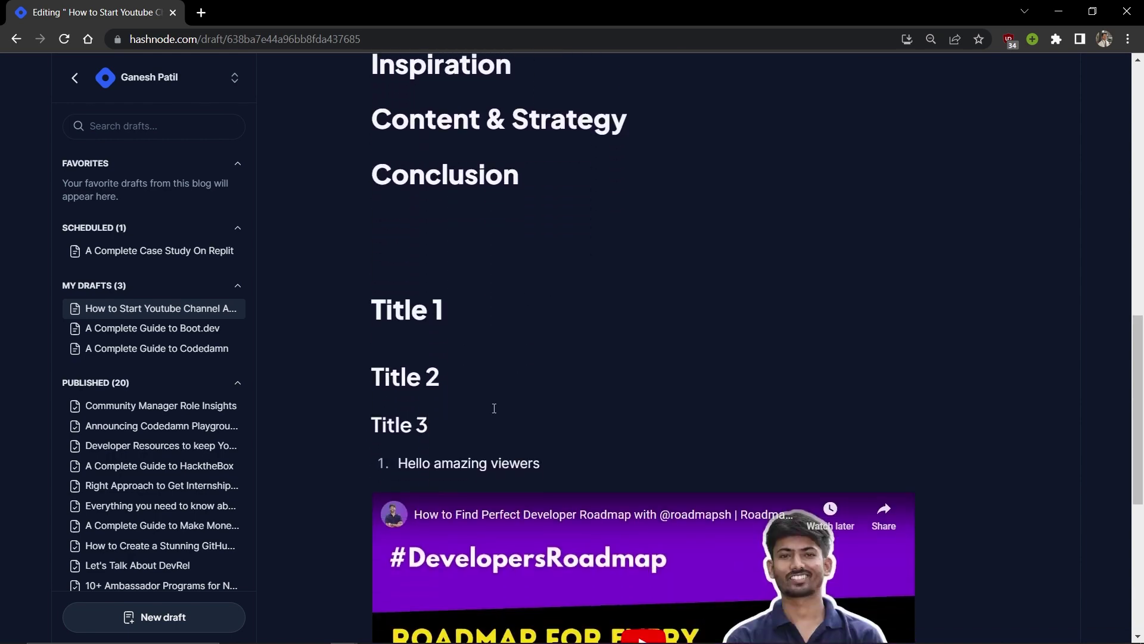
{"action": "scroll", "coordinate": [494, 408], "scroll_direction": "down", "scroll_amount": 3}
{"action": "scroll", "coordinate": [404, 521], "scroll_direction": "down", "scroll_amount": 5}
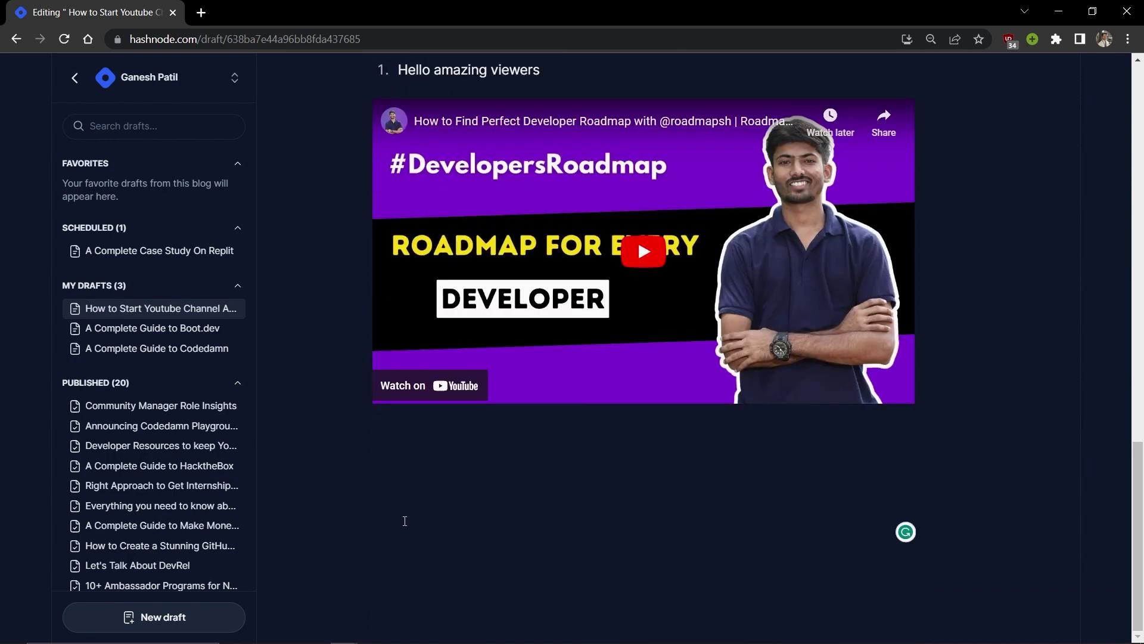
{"action": "scroll", "coordinate": [405, 521], "scroll_direction": "up", "scroll_amount": 8}
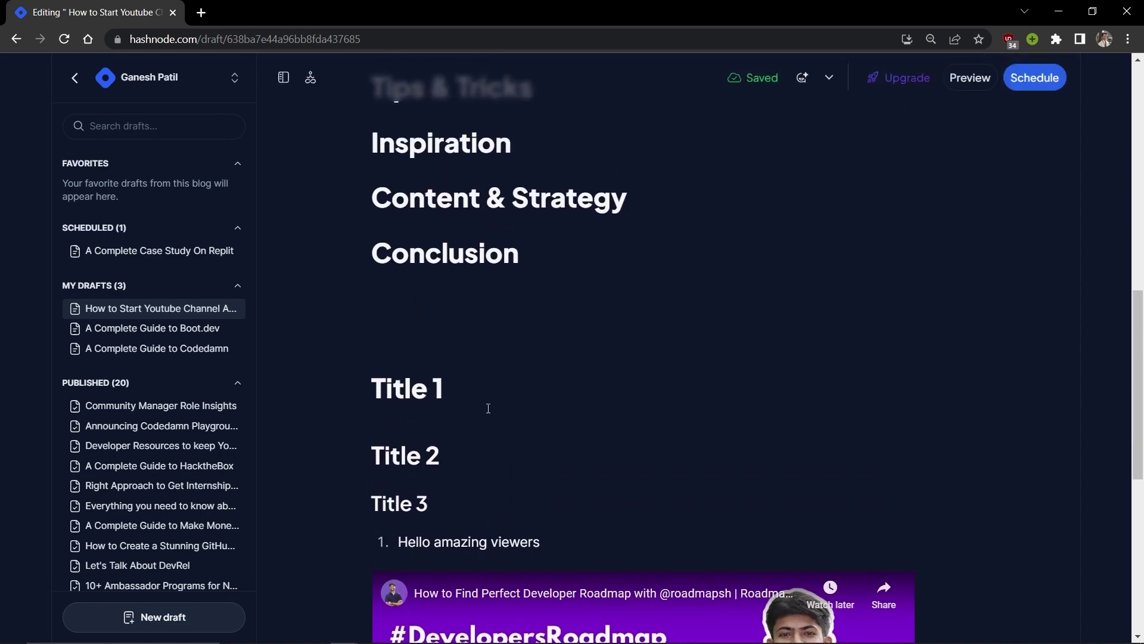
{"action": "scroll", "coordinate": [488, 408], "scroll_direction": "up", "scroll_amount": 2}
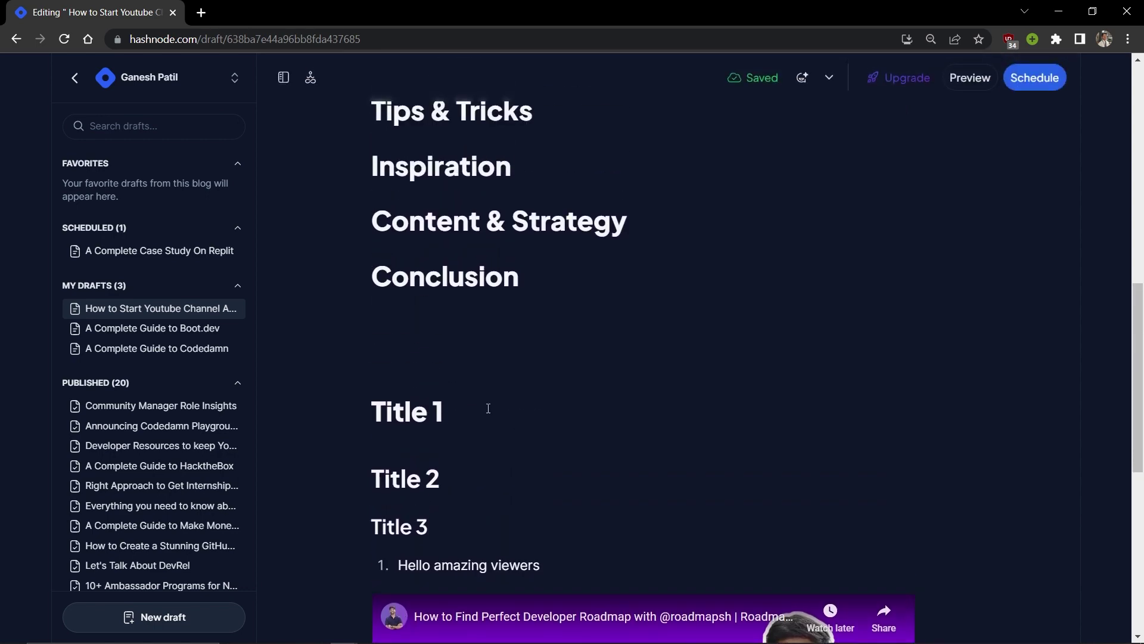
{"action": "scroll", "coordinate": [553, 189], "scroll_direction": "up", "scroll_amount": 1}
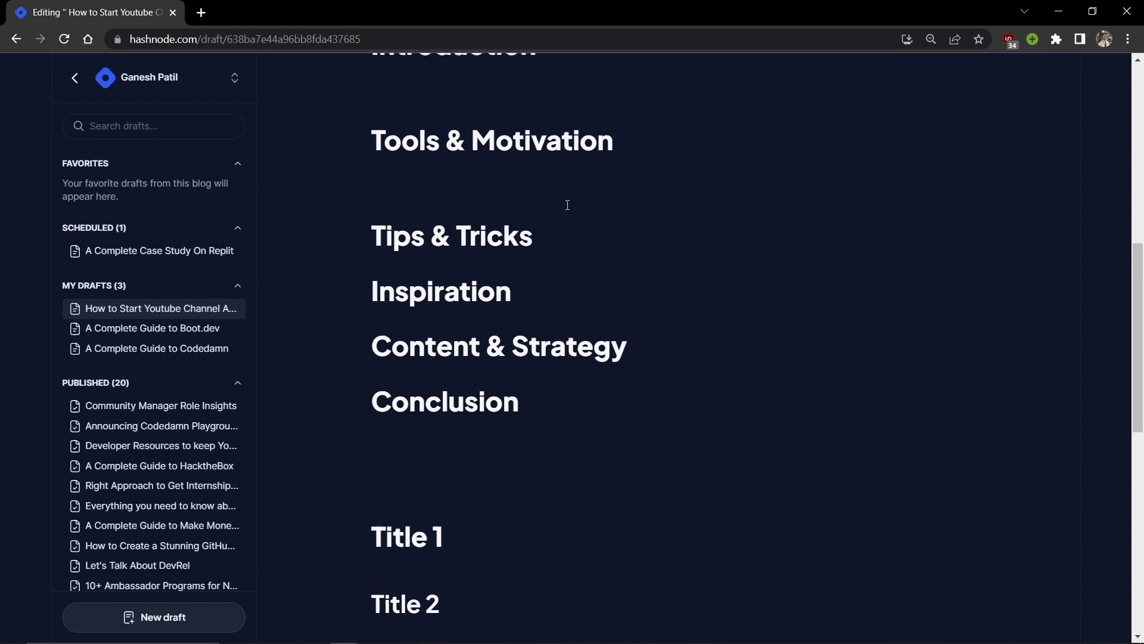
{"action": "scroll", "coordinate": [463, 120], "scroll_direction": "up", "scroll_amount": 2}
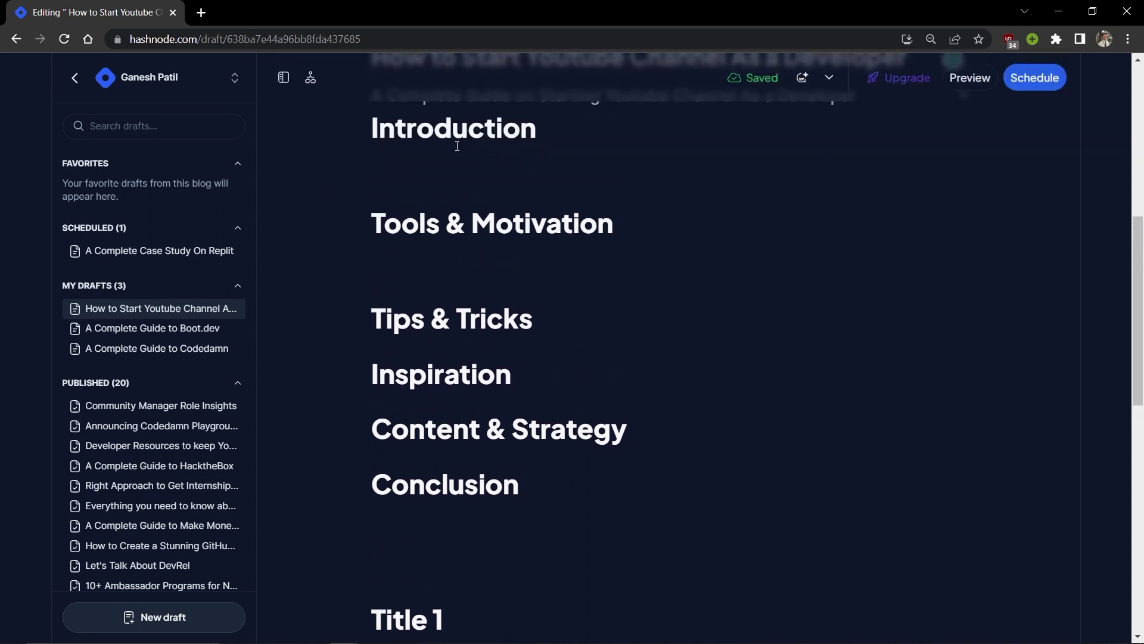
{"action": "scroll", "coordinate": [439, 124], "scroll_direction": "up", "scroll_amount": 1}
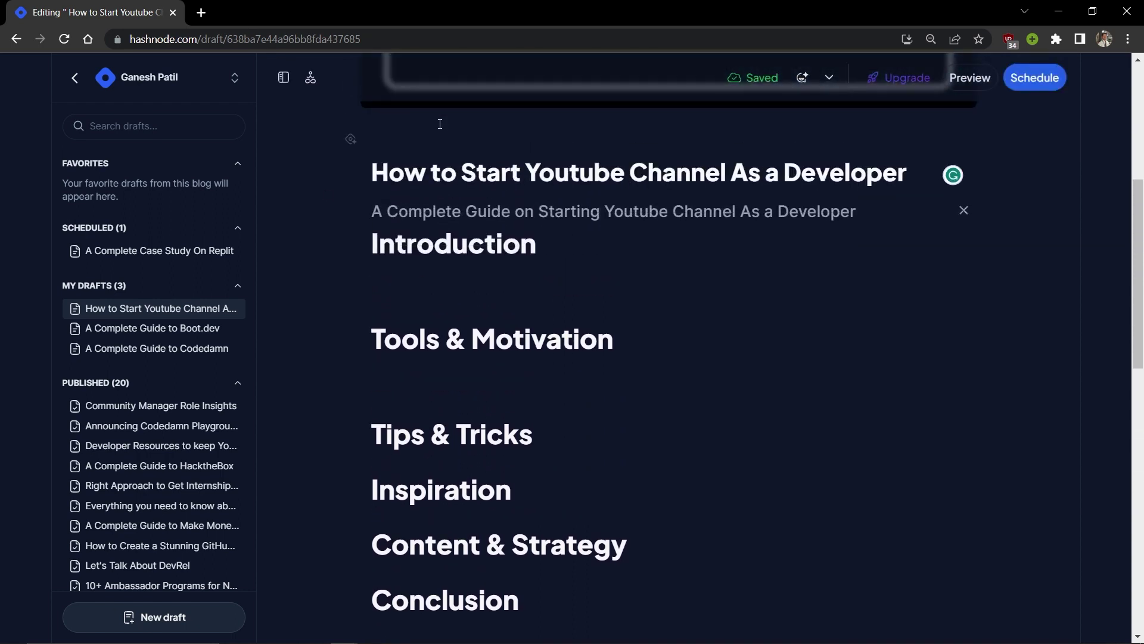
{"action": "scroll", "coordinate": [440, 123], "scroll_direction": "down", "scroll_amount": 6}
{"action": "scroll", "coordinate": [440, 123], "scroll_direction": "down", "scroll_amount": 3}
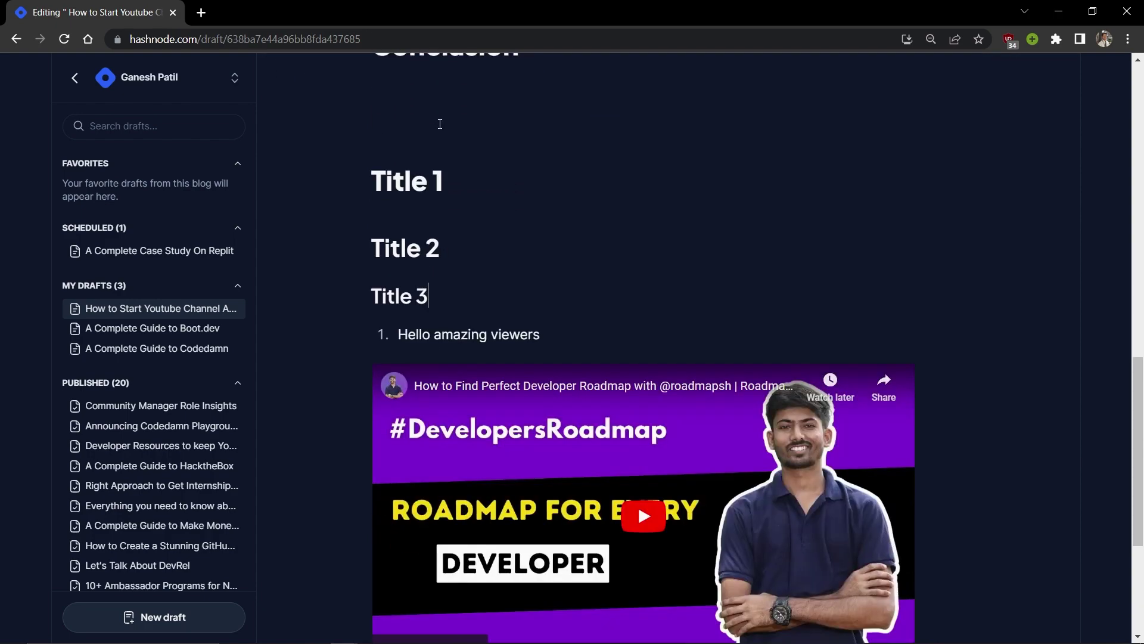